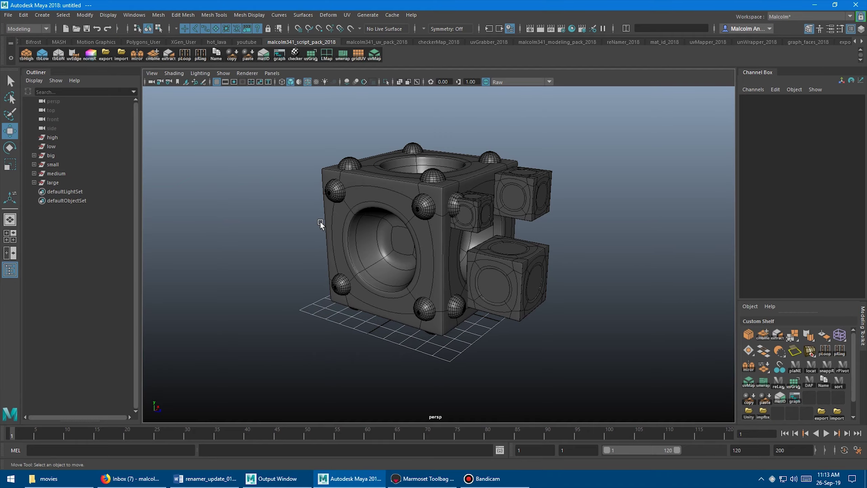
Orbit in on the small cube and select it and its ddsss mesh, undoing a test move
{"action": "left_click_drag", "start_coordinate": [324, 221], "coordinate": [418, 208], "text": "alt"}
{"action": "right_click_drag", "start_coordinate": [418, 208], "coordinate": [489, 223], "text": "alt"}
{"action": "left_click_drag", "start_coordinate": [488, 223], "coordinate": [431, 178], "text": "alt"}
{"action": "right_click_drag", "start_coordinate": [430, 179], "coordinate": [454, 187], "text": "alt"}
{"action": "scroll", "coordinate": [455, 187], "scroll_direction": "up", "scroll_amount": 3}
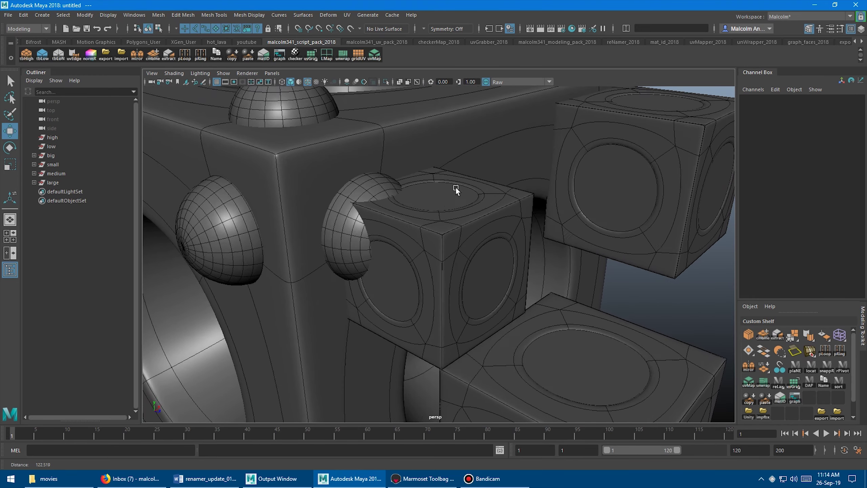
{"action": "left_click", "coordinate": [439, 254]}
{"action": "left_click_drag", "start_coordinate": [480, 256], "coordinate": [507, 247]}
{"action": "key", "text": "ctrl+z"}
{"action": "left_click", "coordinate": [411, 240]}
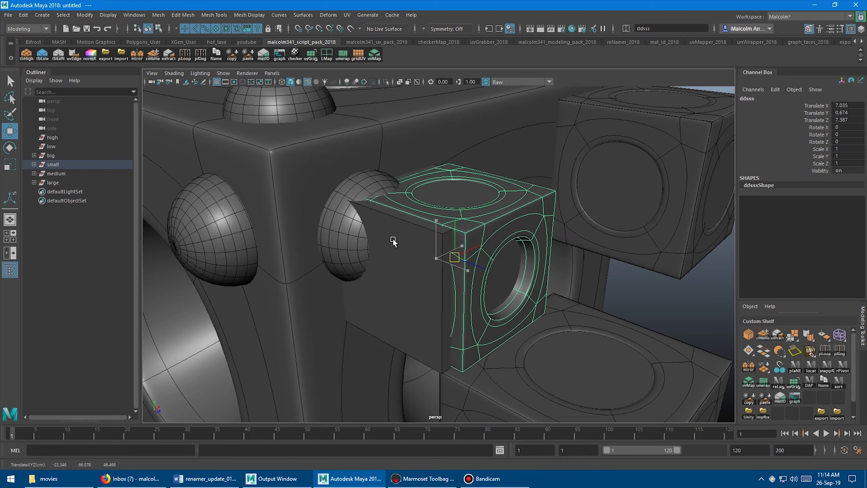
{"action": "right_click_drag", "start_coordinate": [380, 239], "coordinate": [310, 207], "text": "alt"}
{"action": "left_click_drag", "start_coordinate": [310, 207], "coordinate": [331, 210], "text": "alt"}
{"action": "left_click_drag", "start_coordinate": [328, 284], "coordinate": [663, 259], "text": "alt"}
Select the big and medium cubes, then pull the medium and large cubes out along Z
{"action": "left_click", "coordinate": [352, 203]}
{"action": "left_click", "coordinate": [492, 191]}
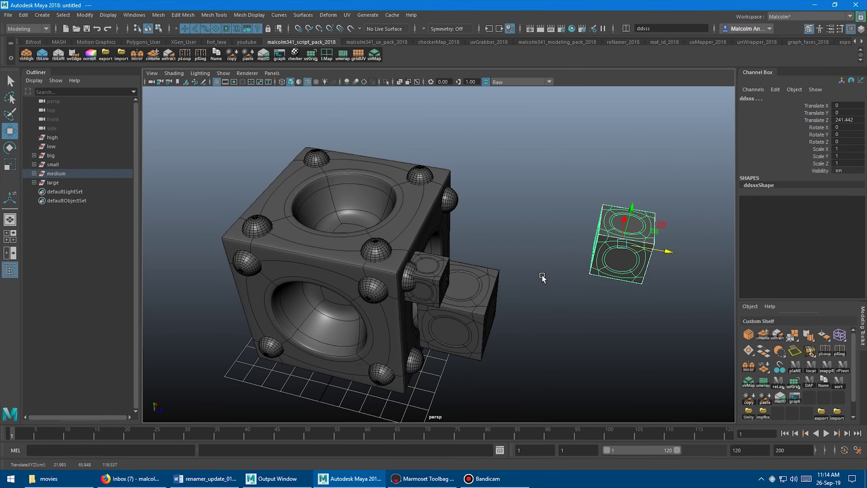
{"action": "left_click_drag", "start_coordinate": [540, 276], "coordinate": [513, 258], "text": "alt"}
{"action": "left_click", "coordinate": [506, 262]}
{"action": "left_click_drag", "start_coordinate": [527, 292], "coordinate": [642, 300]}
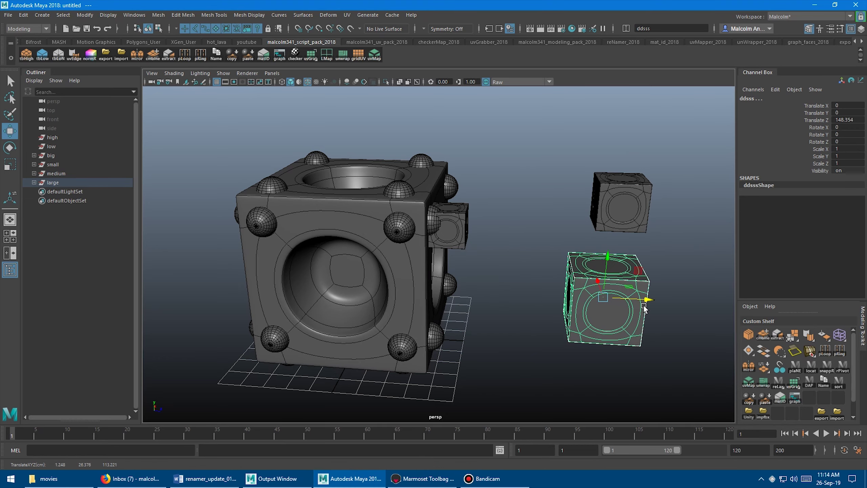
{"action": "left_click_drag", "start_coordinate": [508, 244], "coordinate": [349, 215], "text": "alt"}
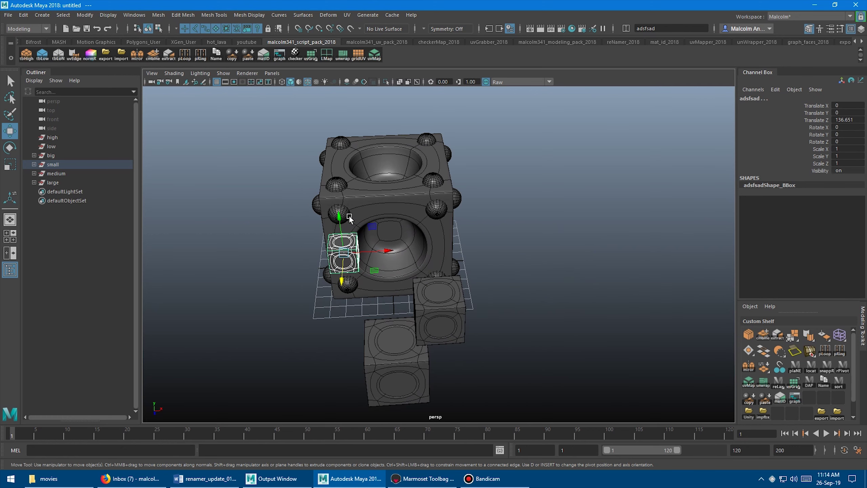
{"action": "left_click_drag", "start_coordinate": [400, 199], "coordinate": [357, 184], "text": "alt"}
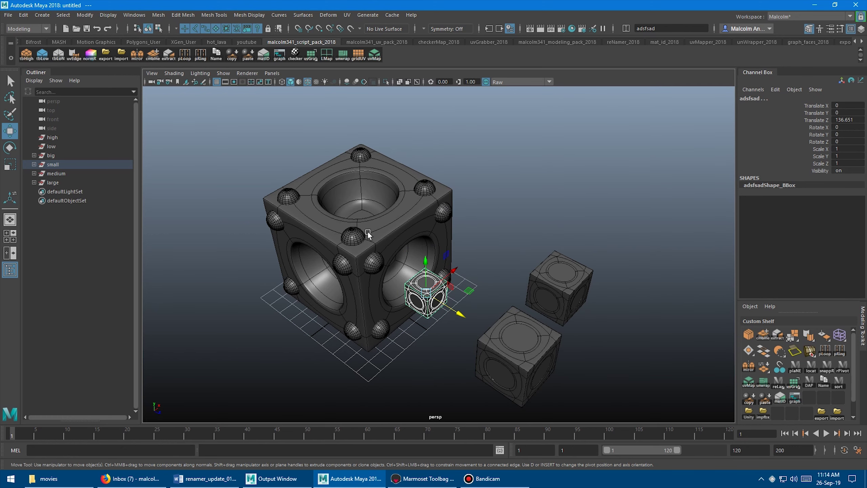
{"action": "left_click_drag", "start_coordinate": [349, 245], "coordinate": [371, 229], "text": "alt"}
Select the large, small and big cubes, then undo to put the pulled-out cubes back
{"action": "left_click", "coordinate": [565, 300]}
{"action": "left_click", "coordinate": [455, 237]}
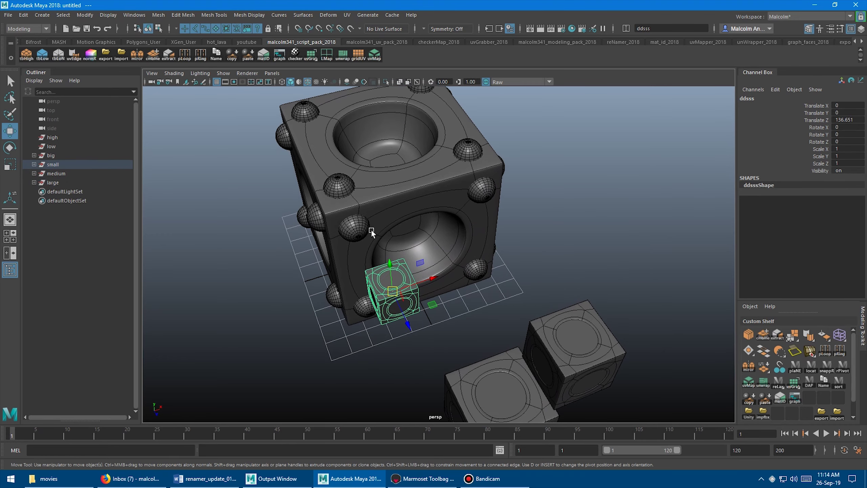
{"action": "left_click", "coordinate": [422, 197]}
{"action": "left_click_drag", "start_coordinate": [430, 213], "coordinate": [432, 240], "text": "alt"}
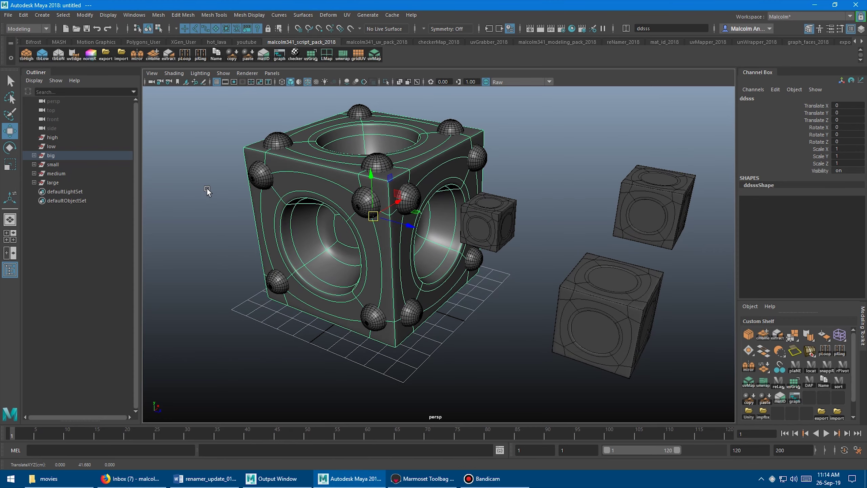
{"action": "mouse_move", "coordinate": [275, 224]}
{"action": "left_mouse_down", "text": "alt"}
{"action": "mouse_move", "coordinate": [247, 233]}
{"action": "mouse_move", "coordinate": [265, 228]}
{"action": "left_mouse_up", "text": "alt"}
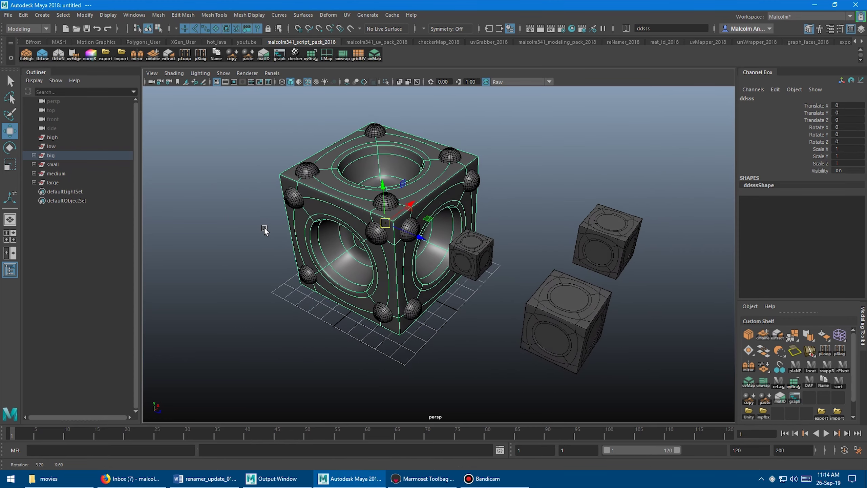
{"action": "key", "text": "z"}
{"action": "key", "text": "z"}
{"action": "key", "text": "z"}
{"action": "key", "text": "z"}
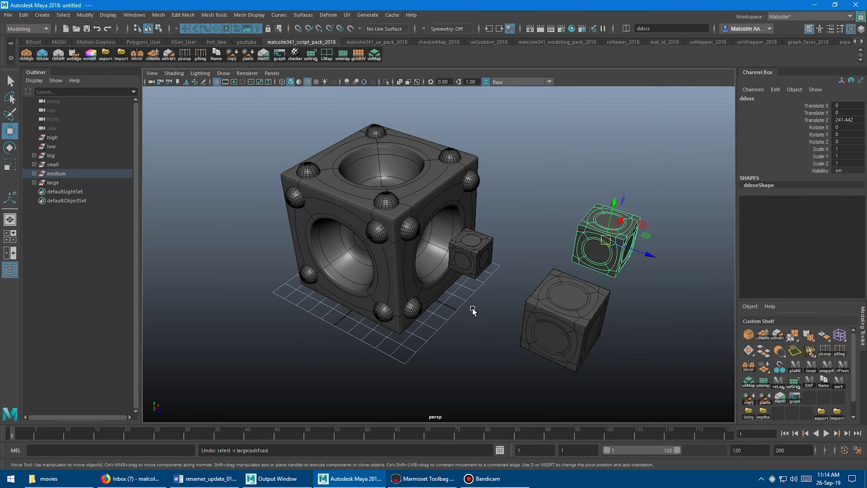
{"action": "key", "text": "z"}
{"action": "key", "text": "z"}
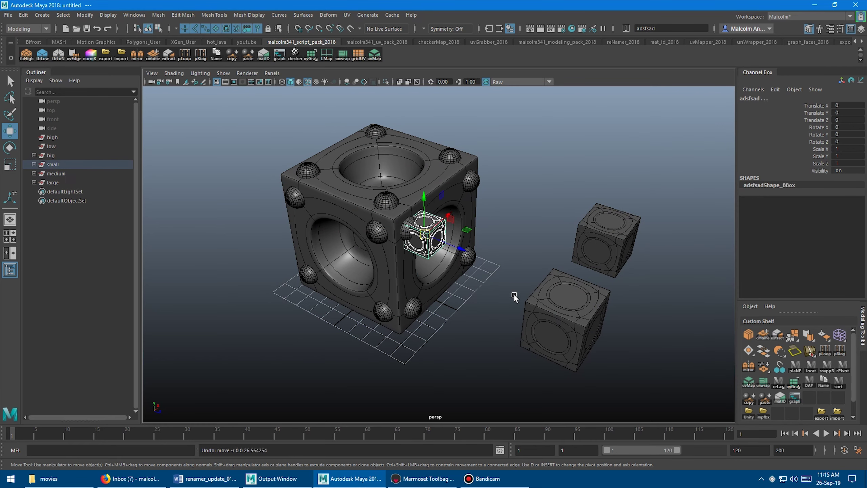
{"action": "key", "text": "z"}
{"action": "key", "text": "z"}
{"action": "key", "text": "z"}
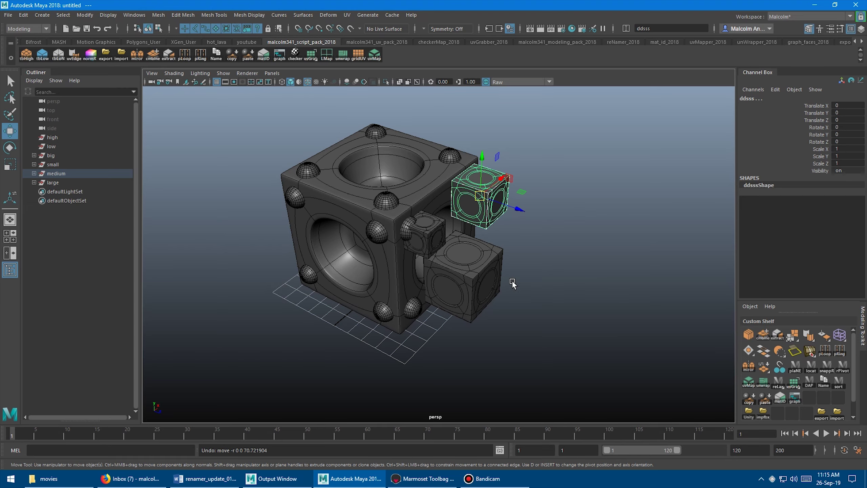
Orbit around the restored cubes and select the big and medium cubes in turn
{"action": "left_click_drag", "start_coordinate": [512, 283], "coordinate": [426, 244], "text": "alt"}
{"action": "right_click_drag", "start_coordinate": [426, 244], "coordinate": [528, 264], "text": "alt"}
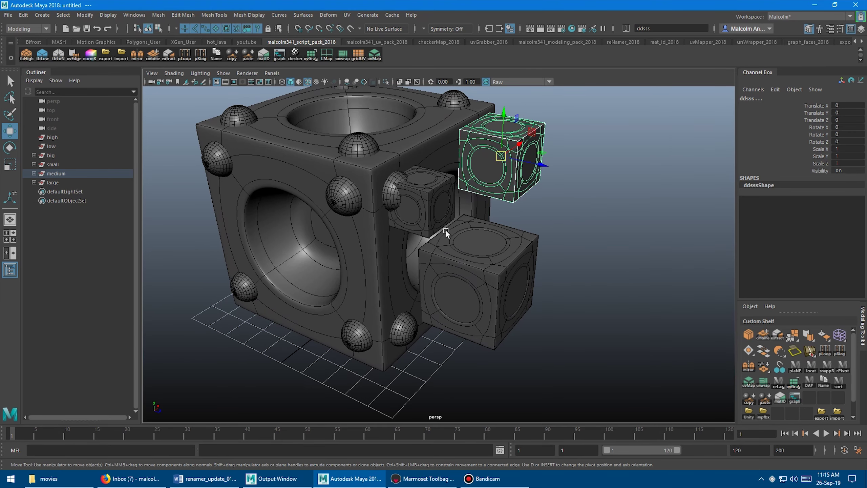
{"action": "mouse_move", "coordinate": [466, 263]}
{"action": "left_mouse_down", "text": "alt"}
{"action": "mouse_move", "coordinate": [447, 242]}
{"action": "mouse_move", "coordinate": [471, 255]}
{"action": "mouse_move", "coordinate": [478, 251]}
{"action": "mouse_move", "coordinate": [455, 263]}
{"action": "left_mouse_up", "text": "alt"}
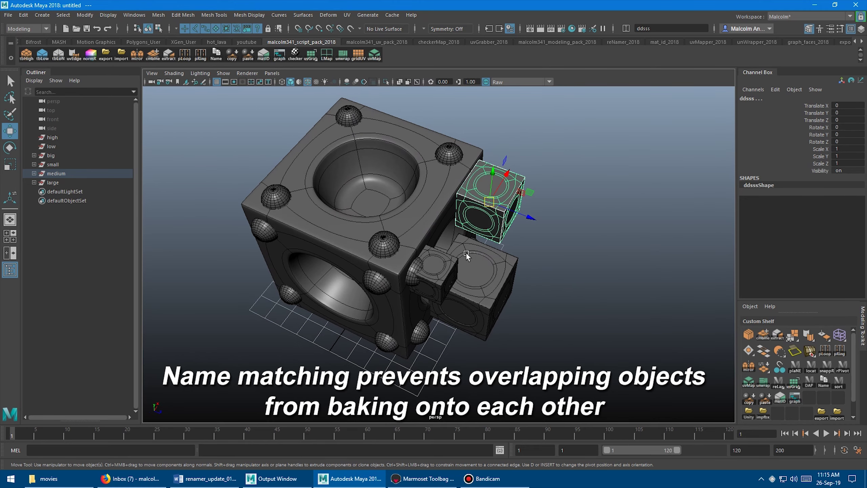
{"action": "left_click_drag", "start_coordinate": [474, 254], "coordinate": [420, 197], "text": "alt"}
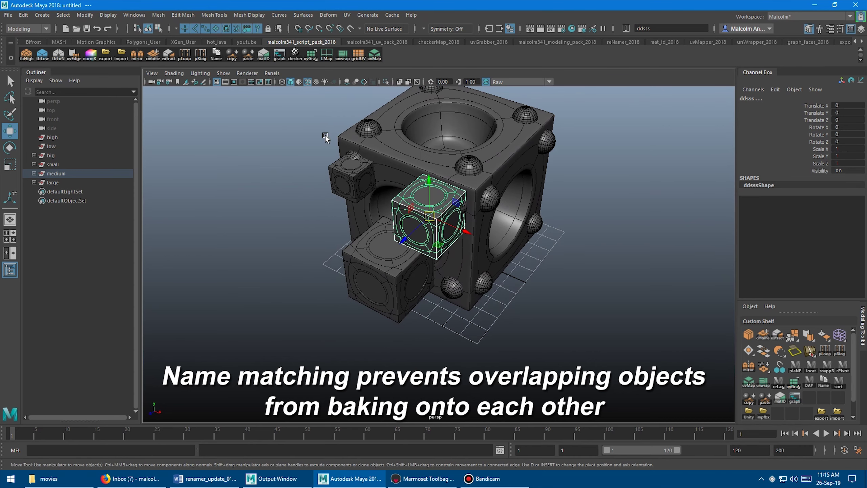
{"action": "left_click_drag", "start_coordinate": [326, 138], "coordinate": [375, 141], "text": "alt"}
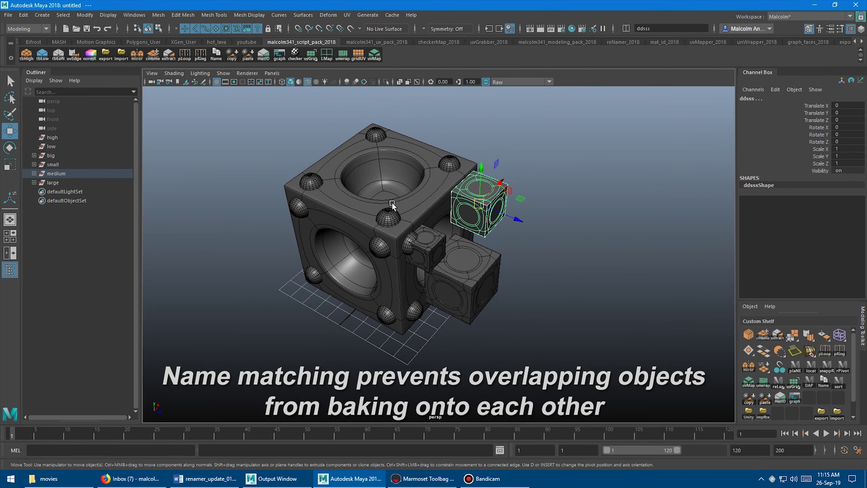
{"action": "left_click", "coordinate": [418, 194]}
{"action": "left_click", "coordinate": [475, 191]}
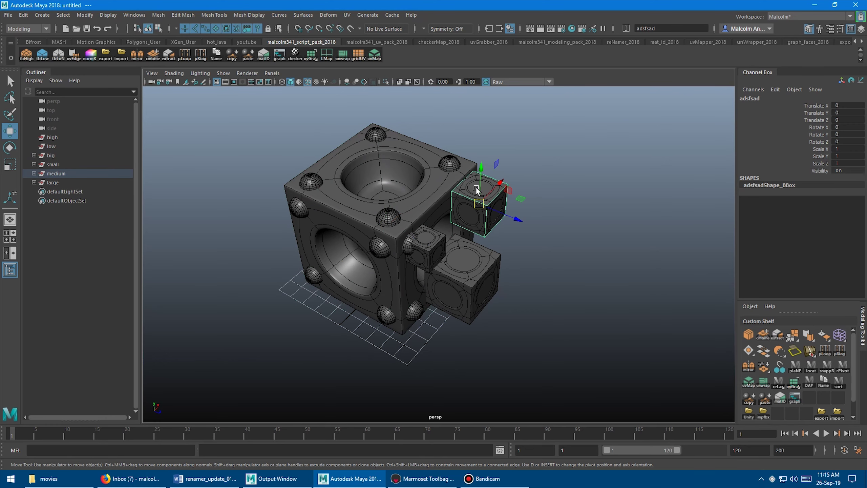
{"action": "left_click", "coordinate": [421, 180]}
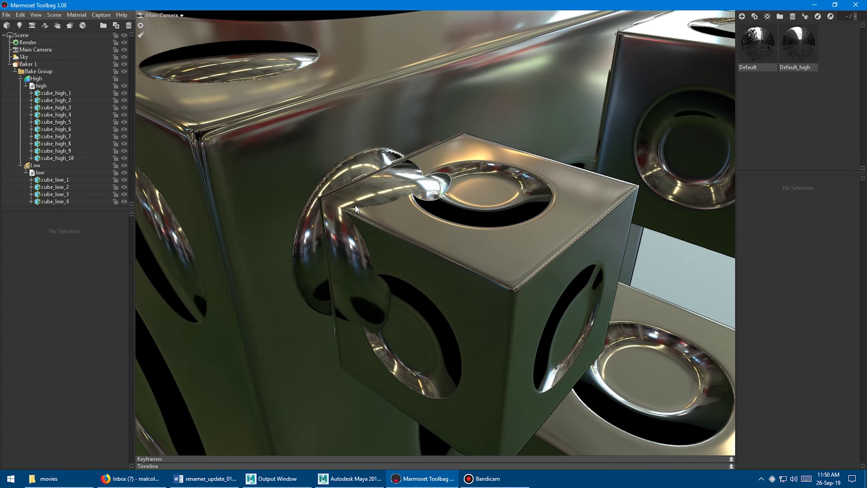
Zoom and orbit to look down on the small cube and then the whole model
{"action": "scroll", "coordinate": [358, 211], "scroll_direction": "up", "scroll_amount": 3}
{"action": "left_click_drag", "start_coordinate": [361, 214], "coordinate": [407, 213]}
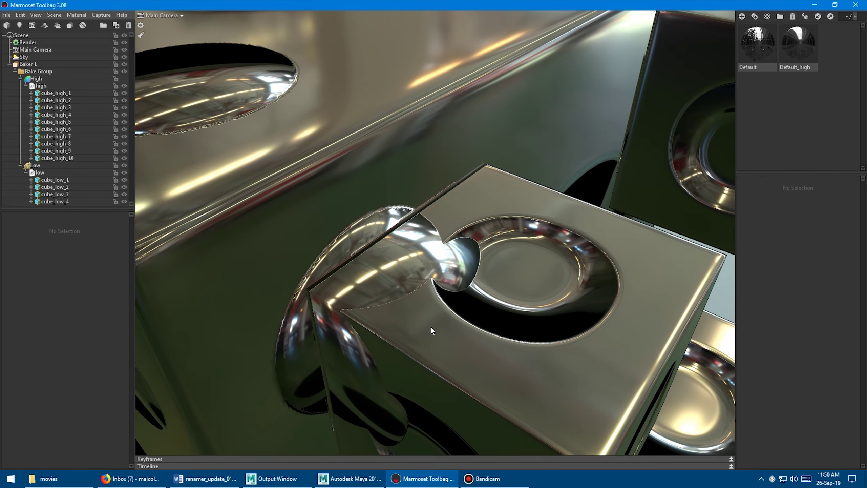
{"action": "scroll", "coordinate": [430, 307], "scroll_direction": "down", "scroll_amount": 10}
{"action": "left_click_drag", "start_coordinate": [430, 270], "coordinate": [438, 301]}
{"action": "scroll", "coordinate": [417, 273], "scroll_direction": "up", "scroll_amount": 3}
{"action": "scroll", "coordinate": [450, 313], "scroll_direction": "down", "scroll_amount": 3}
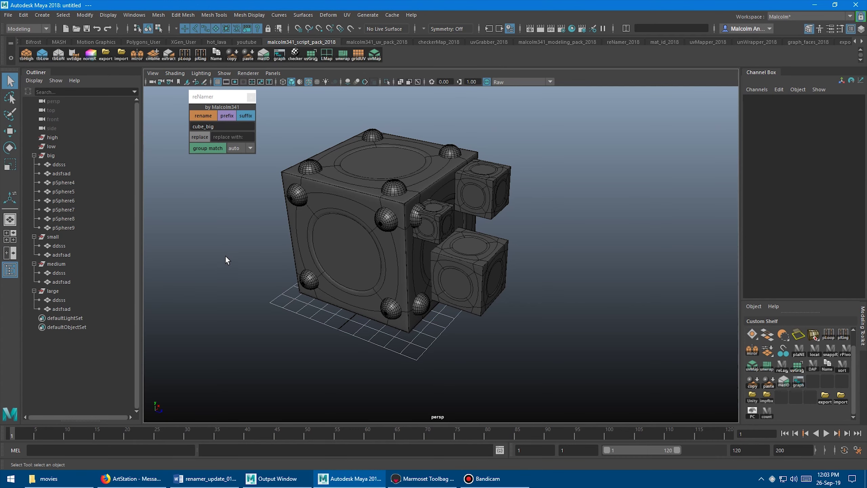
{"action": "left_click_drag", "start_coordinate": [225, 260], "coordinate": [294, 245], "text": "alt"}
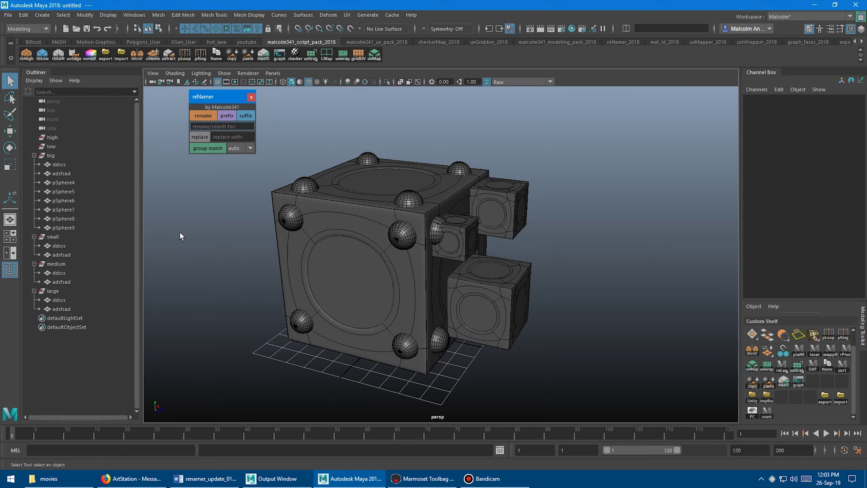
Select the big set's contents through pSphere9, then the high set, and focus the reNamer field
{"action": "left_click_drag", "start_coordinate": [174, 216], "coordinate": [182, 220], "text": "alt"}
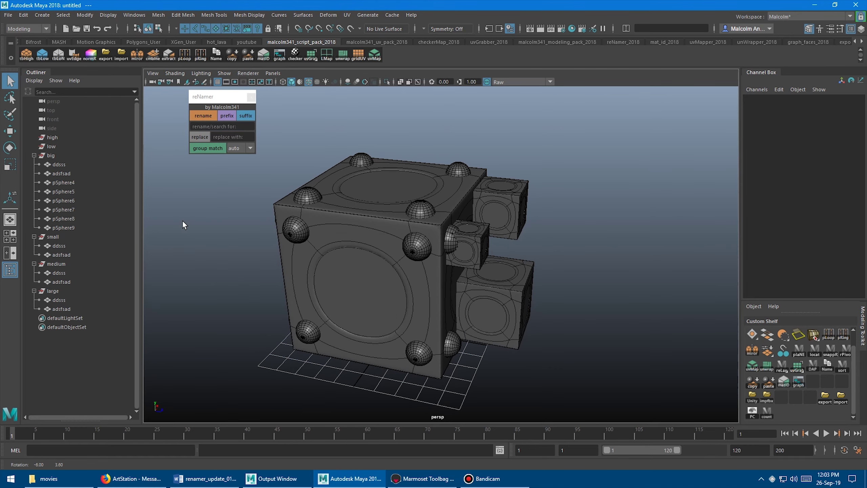
{"action": "left_click", "coordinate": [67, 164]}
{"action": "left_click", "coordinate": [66, 227], "text": "shift"}
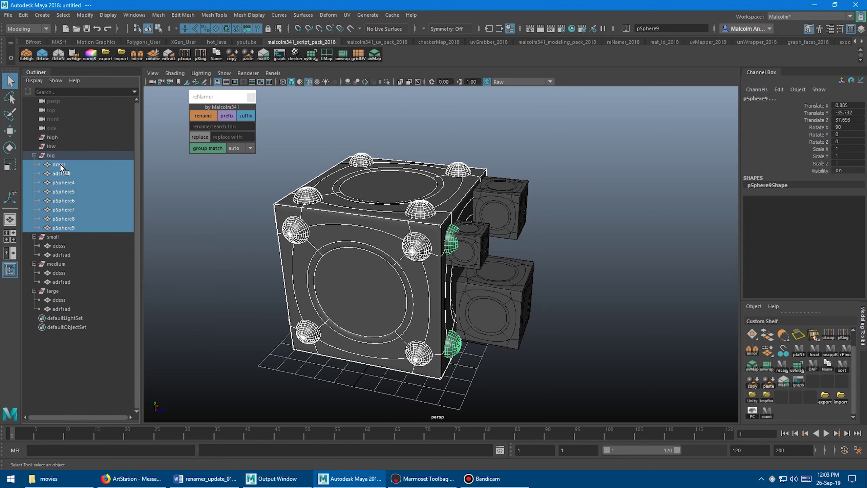
{"action": "left_click", "coordinate": [56, 146]}
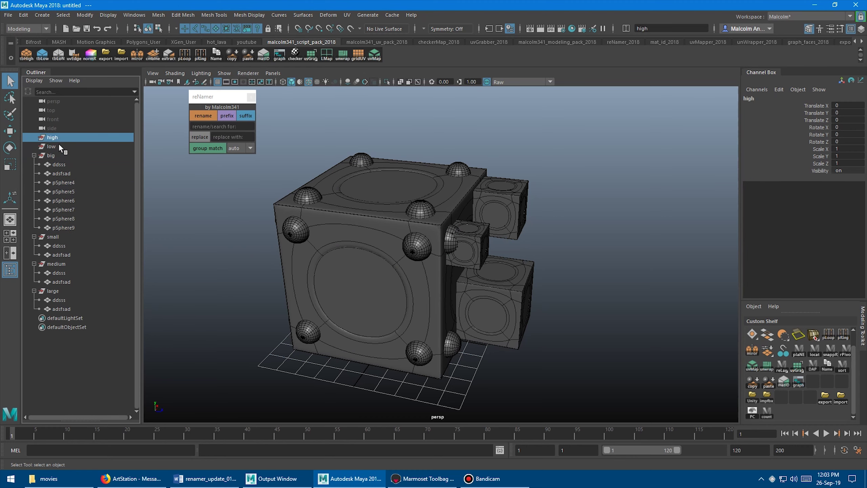
{"action": "left_click", "coordinate": [59, 137]}
{"action": "left_click", "coordinate": [224, 126]}
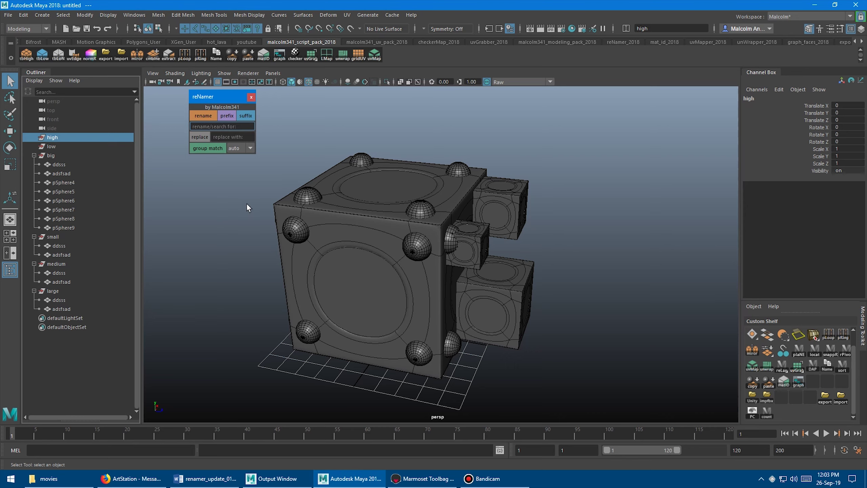
Select ddsss and adsfsad in big and test-move adsfsad, undoing the move
{"action": "left_click_drag", "start_coordinate": [239, 211], "coordinate": [212, 199], "text": "alt"}
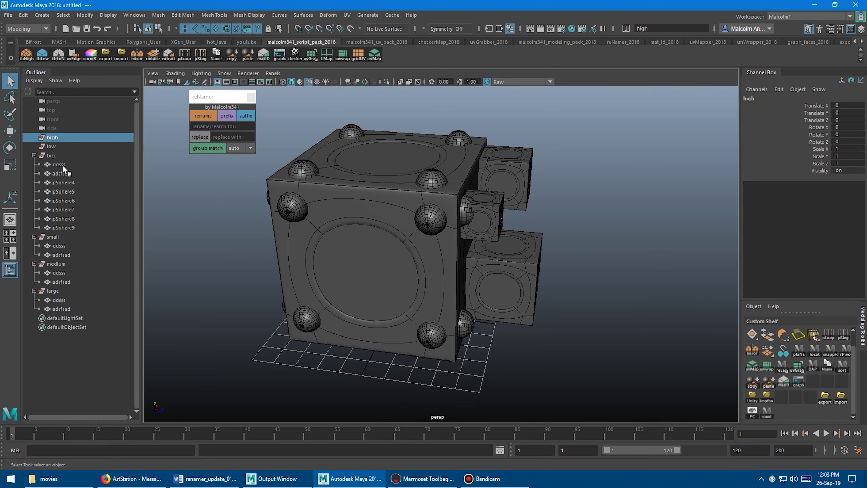
{"action": "left_click", "coordinate": [223, 246]}
{"action": "left_click_drag", "start_coordinate": [223, 247], "coordinate": [219, 224], "text": "alt"}
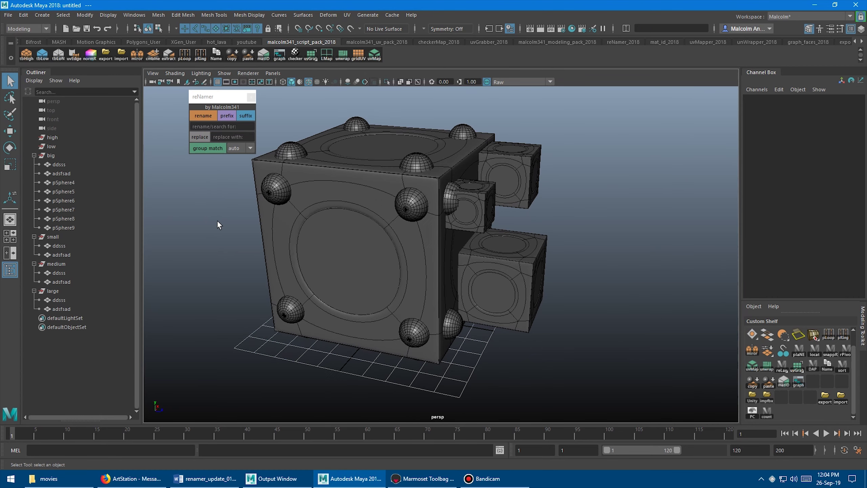
{"action": "left_click", "coordinate": [71, 167]}
{"action": "left_click", "coordinate": [71, 172]}
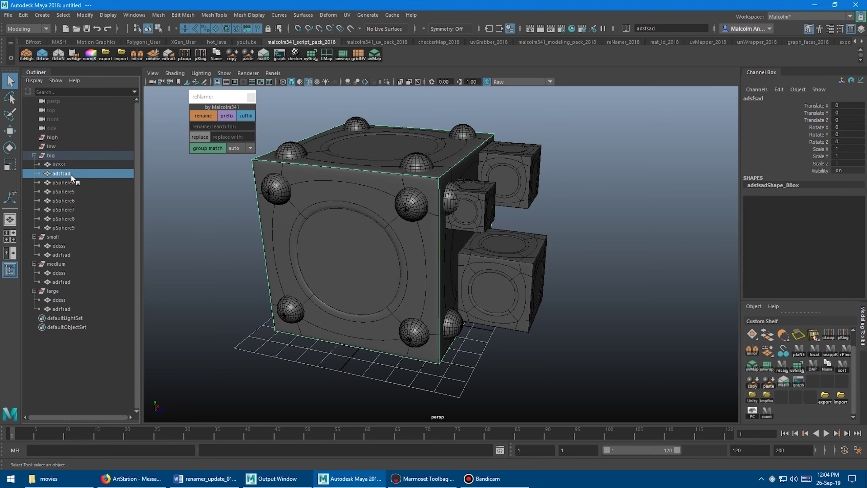
{"action": "key", "text": "w"}
{"action": "mouse_move", "coordinate": [244, 226]}
{"action": "middle_mouse_down"}
{"action": "mouse_move", "coordinate": [193, 218]}
{"action": "mouse_move", "coordinate": [206, 192]}
{"action": "mouse_move", "coordinate": [237, 212]}
{"action": "middle_mouse_up"}
{"action": "key", "text": "ctrl+z"}
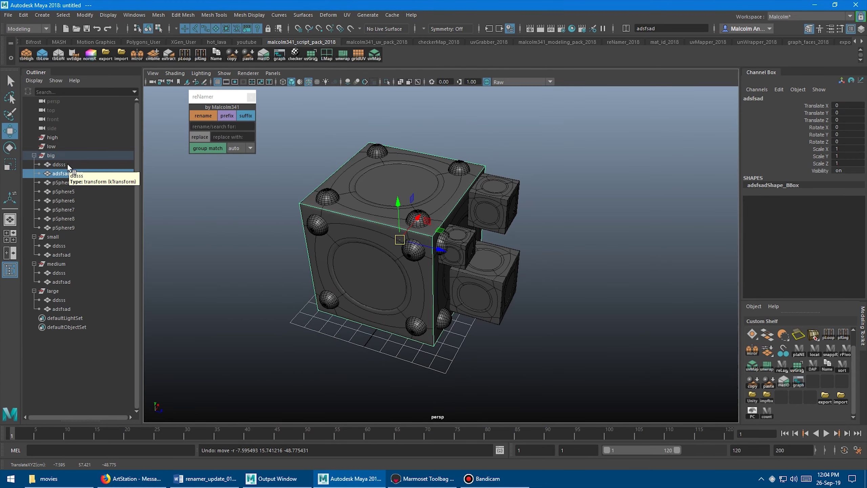
Select ddsss plus pSphere4–9 in the big set, then clear the selection
{"action": "left_click", "coordinate": [68, 164]}
{"action": "left_click", "coordinate": [73, 182], "text": "ctrl"}
{"action": "left_click", "coordinate": [73, 191], "text": "ctrl"}
{"action": "left_click", "coordinate": [72, 200], "text": "ctrl"}
{"action": "left_click", "coordinate": [73, 209], "text": "ctrl"}
{"action": "left_click", "coordinate": [72, 218], "text": "ctrl"}
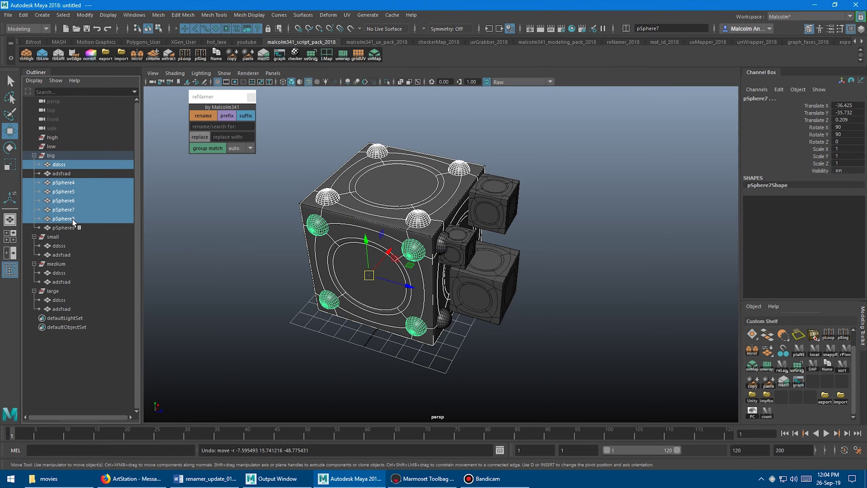
{"action": "left_click", "coordinate": [75, 227], "text": "ctrl"}
{"action": "mouse_move", "coordinate": [259, 268]}
{"action": "left_mouse_down", "text": "alt"}
{"action": "mouse_move", "coordinate": [222, 257]}
{"action": "mouse_move", "coordinate": [250, 253]}
{"action": "mouse_move", "coordinate": [275, 265]}
{"action": "left_mouse_up", "text": "alt"}
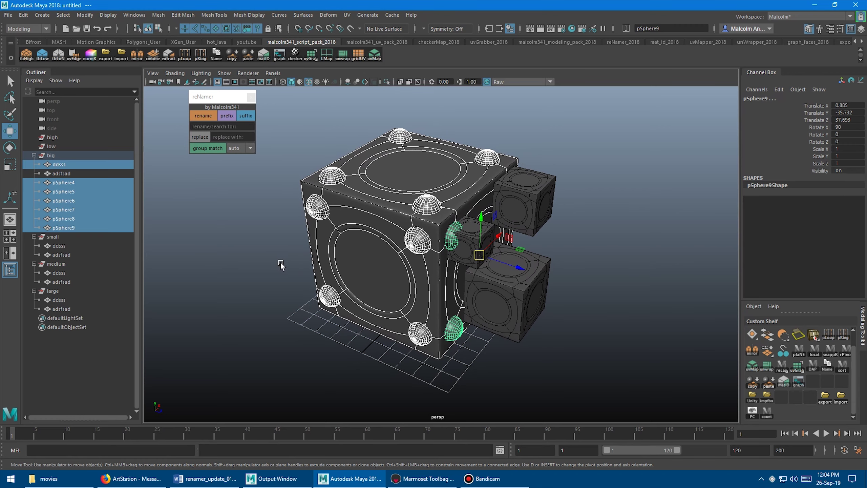
{"action": "left_click", "coordinate": [278, 265]}
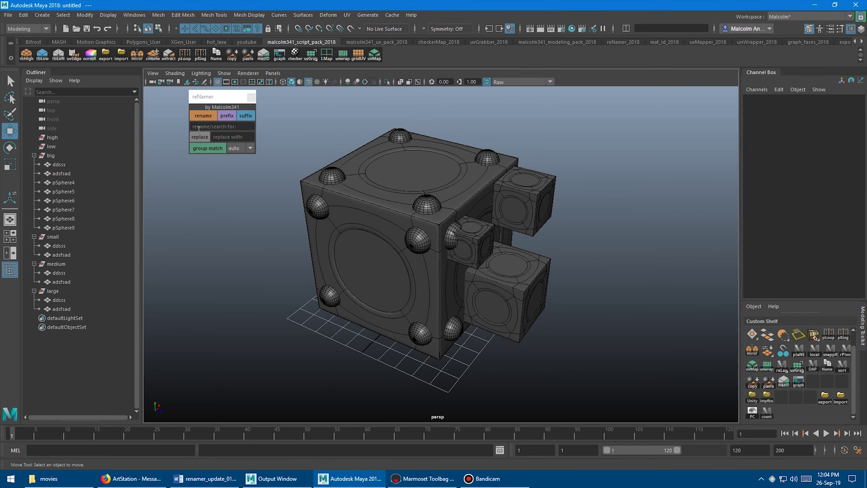
Reparent adsfsad under low and ddsss plus pSphere4–9 under high, then select adsfsad in low
{"action": "left_click", "coordinate": [68, 173]}
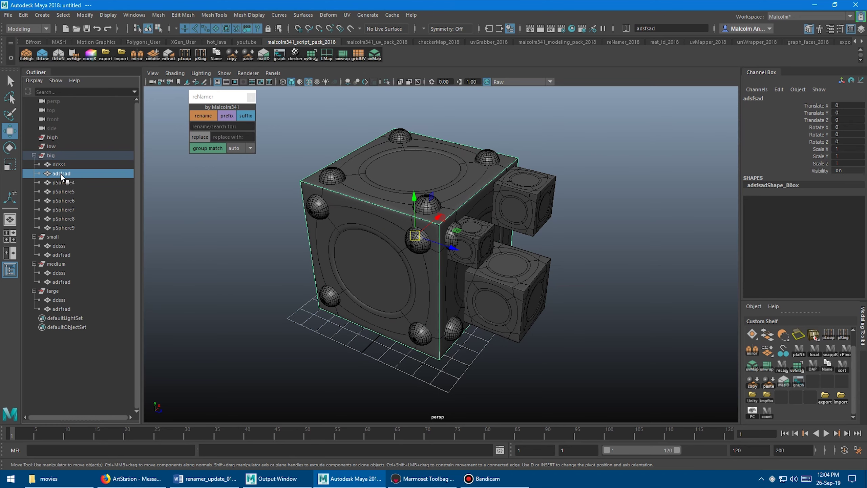
{"action": "left_click_drag", "start_coordinate": [59, 174], "coordinate": [62, 145]}
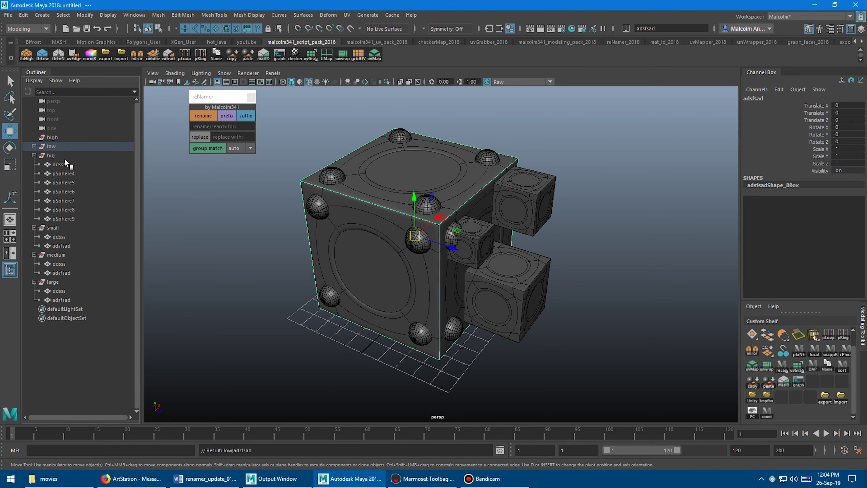
{"action": "left_click", "coordinate": [63, 165]}
{"action": "left_click", "coordinate": [68, 217], "text": "shift"}
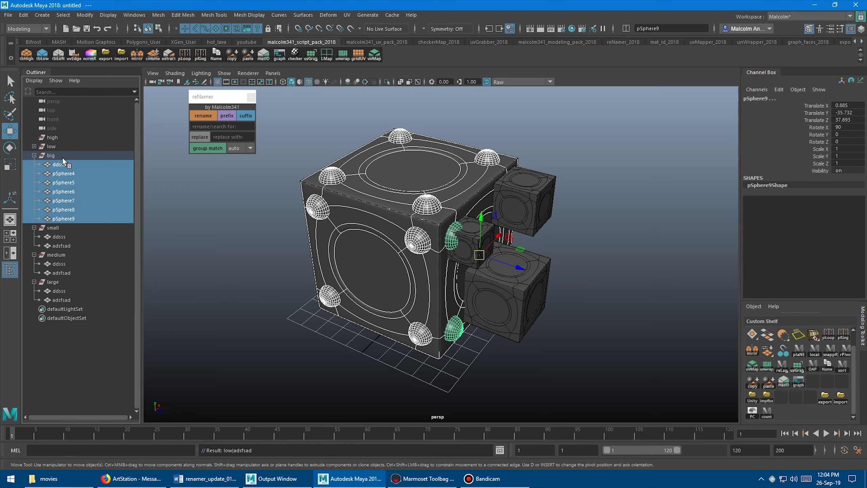
{"action": "left_click_drag", "start_coordinate": [58, 167], "coordinate": [60, 137]}
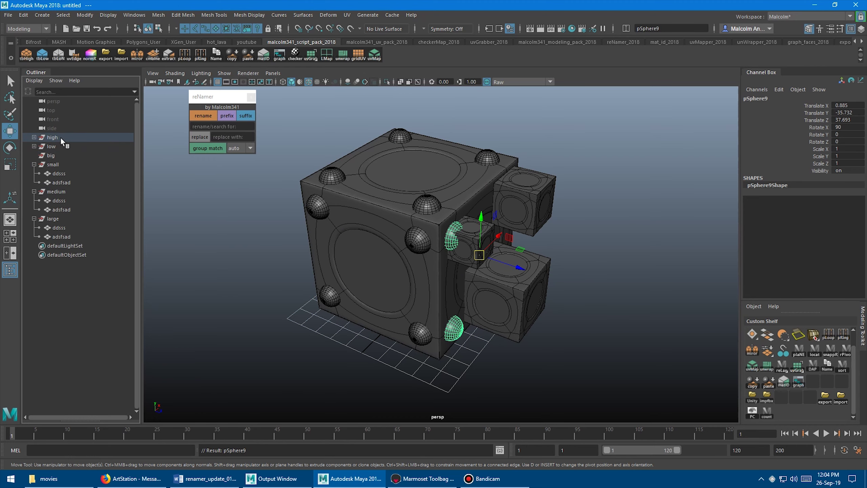
{"action": "left_click", "coordinate": [34, 137]}
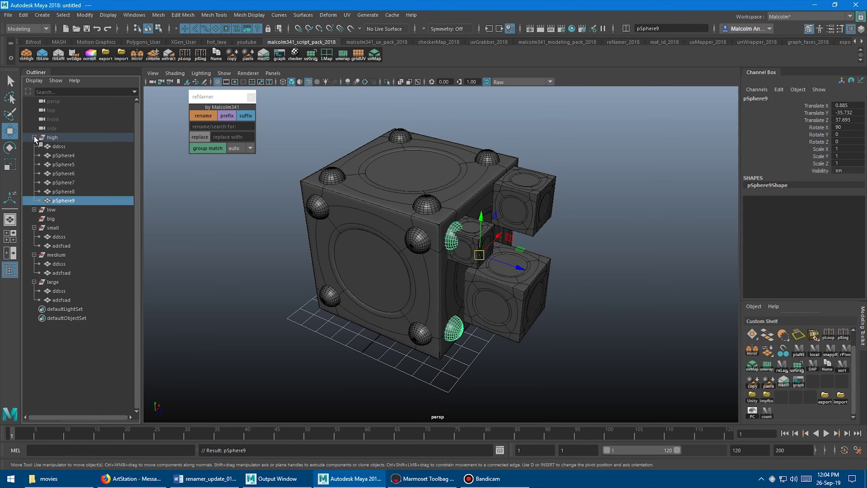
{"action": "left_click", "coordinate": [34, 209]}
{"action": "left_click", "coordinate": [64, 218]}
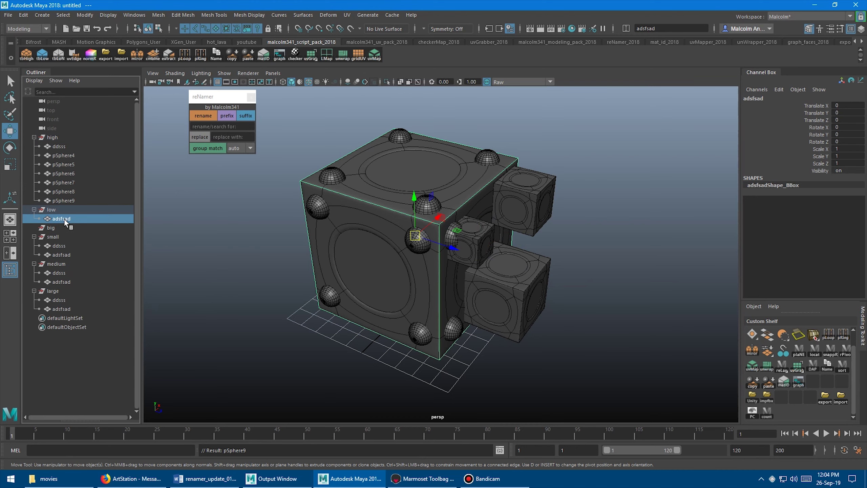
Rename the low mesh to cube_big_low_1 using the base name cube_big_low in reNamer
{"action": "left_click", "coordinate": [221, 126]}
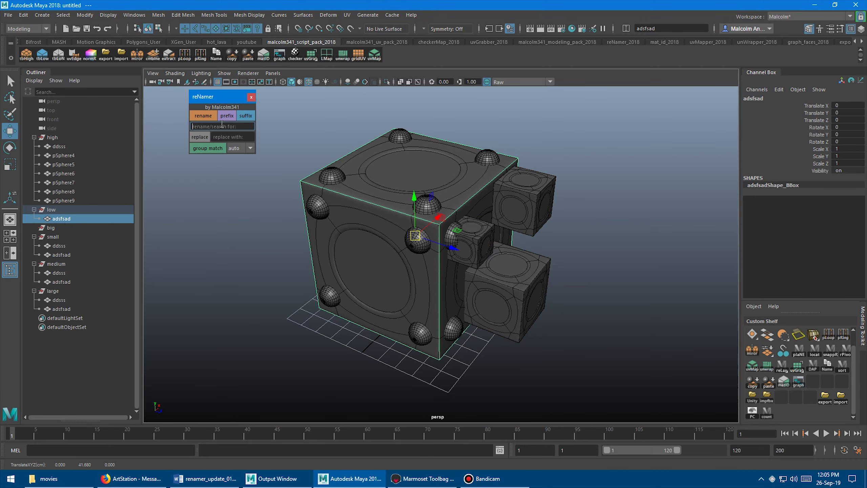
{"action": "type", "text": "cube"}
{"action": "type", "text": "_big"}
{"action": "type", "text": "_o"}
{"action": "type", "text": "low"}
{"action": "left_click", "coordinate": [201, 116]}
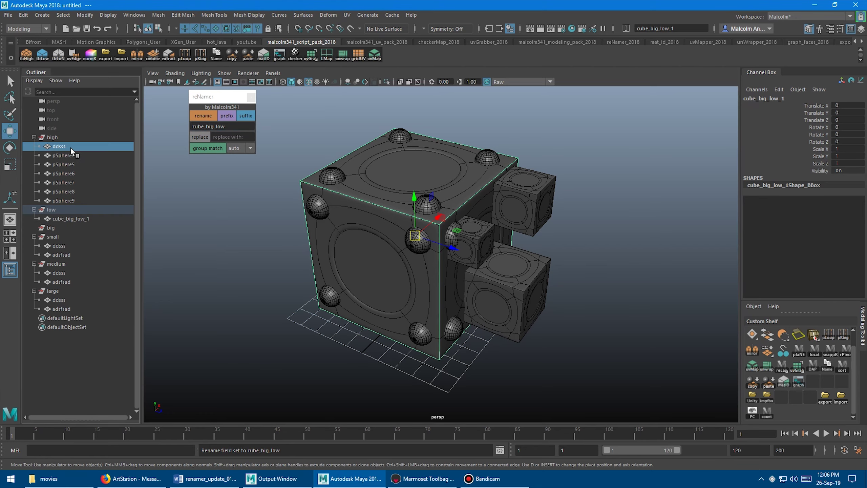
Select the seven meshes under the high group
{"action": "left_click", "coordinate": [72, 199], "text": "shift"}
{"action": "left_click_drag", "start_coordinate": [190, 210], "coordinate": [189, 200], "text": "alt"}
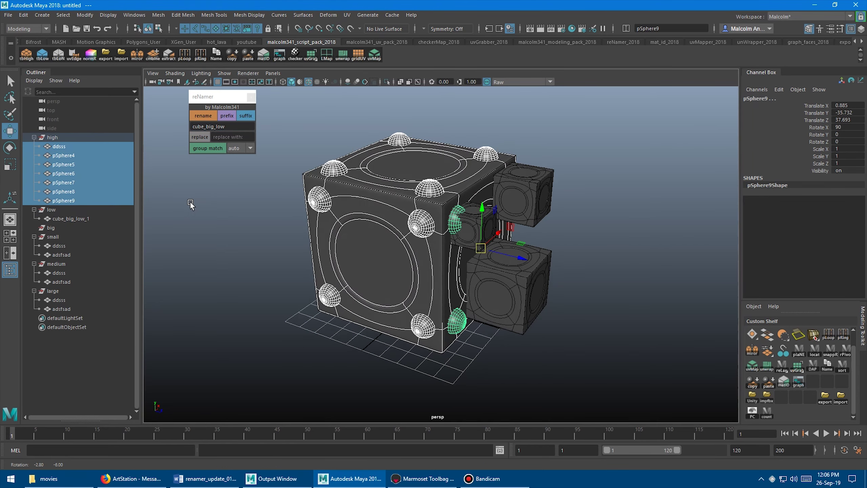
{"action": "scroll", "coordinate": [215, 208], "scroll_direction": "up", "scroll_amount": 5}
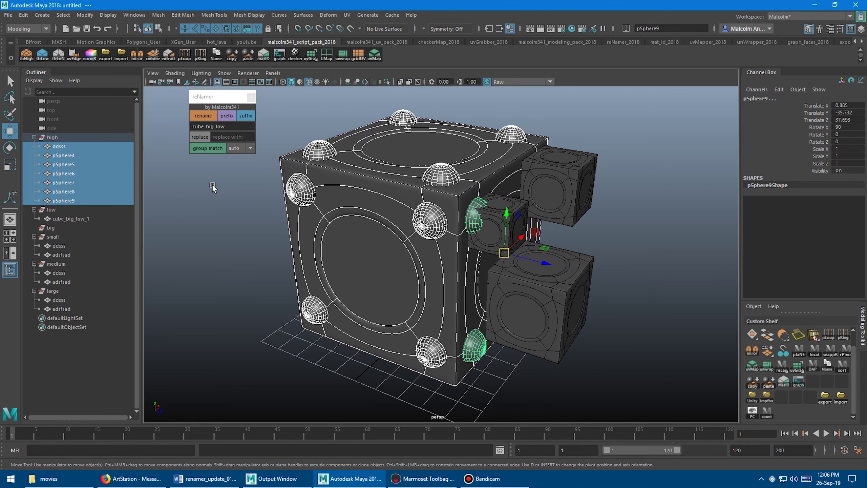
Trim the base name to cube_big and group-match the high meshes to cube_big_high_1–7
{"action": "left_click", "coordinate": [230, 128]}
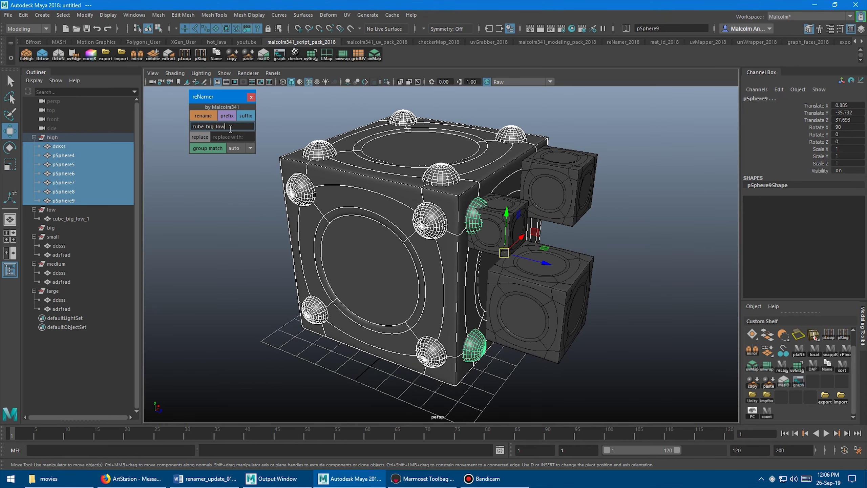
{"action": "key", "text": "BackSpace"}
{"action": "key", "text": "BackSpace"}
{"action": "key", "text": "BackSpace"}
{"action": "key", "text": "BackSpace"}
{"action": "mouse_move", "coordinate": [62, 156]}
{"action": "middle_mouse_down"}
{"action": "mouse_move", "coordinate": [202, 203]}
{"action": "mouse_move", "coordinate": [68, 150]}
{"action": "middle_mouse_up"}
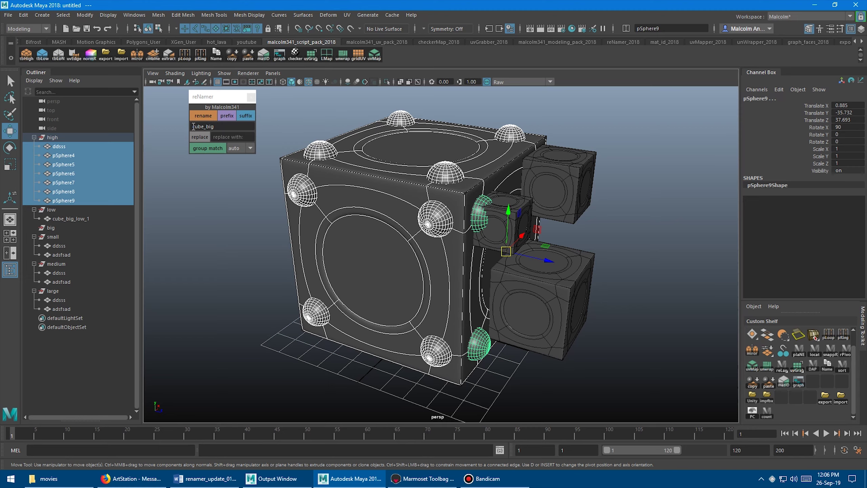
{"action": "double_click", "coordinate": [205, 126]}
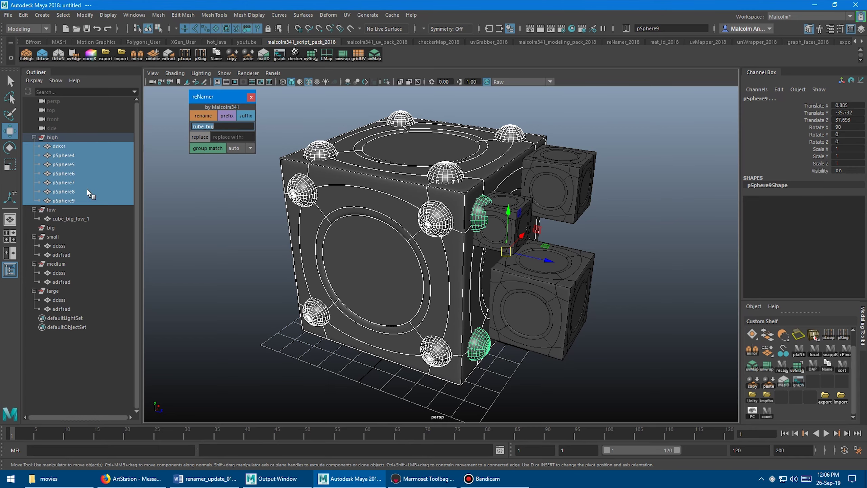
{"action": "middle_click_drag", "start_coordinate": [62, 137], "coordinate": [205, 186]}
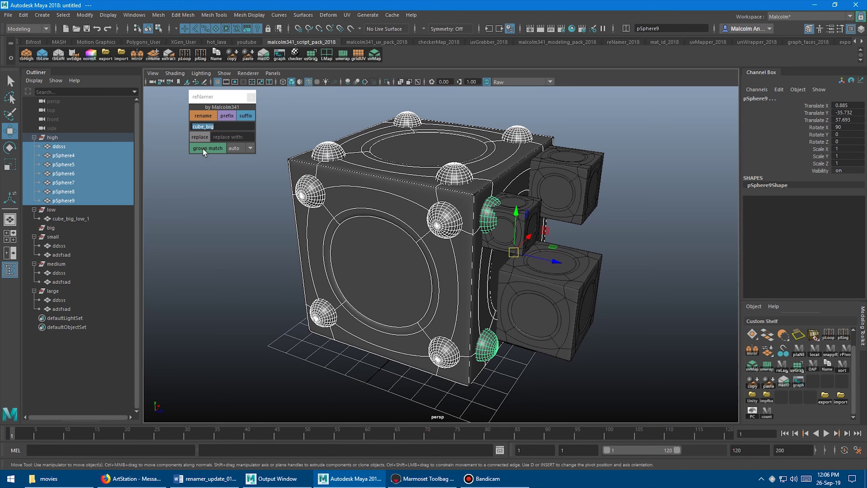
{"action": "left_click", "coordinate": [219, 125]}
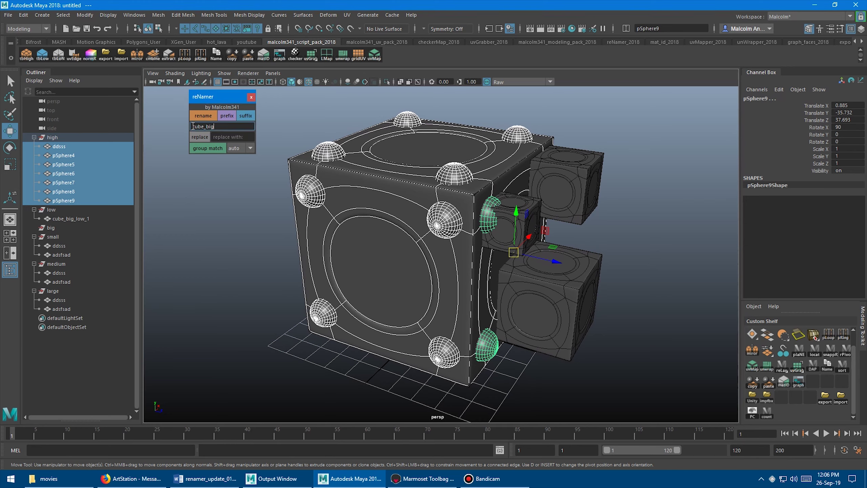
{"action": "left_click_drag", "start_coordinate": [191, 126], "coordinate": [218, 127]}
{"action": "middle_click_drag", "start_coordinate": [80, 148], "coordinate": [81, 149]}
{"action": "middle_click_drag", "start_coordinate": [196, 165], "coordinate": [64, 223]}
{"action": "middle_click_drag", "start_coordinate": [163, 219], "coordinate": [203, 163]}
{"action": "left_click", "coordinate": [204, 150]}
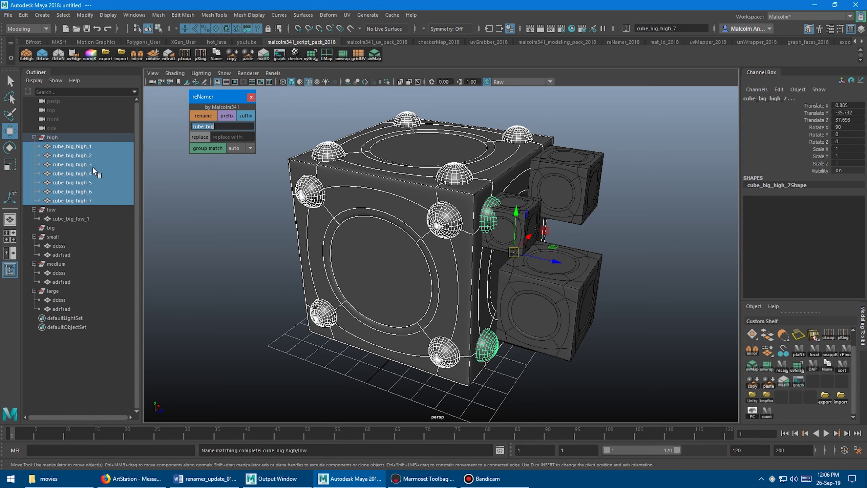
{"action": "middle_click_drag", "start_coordinate": [69, 182], "coordinate": [193, 186]}
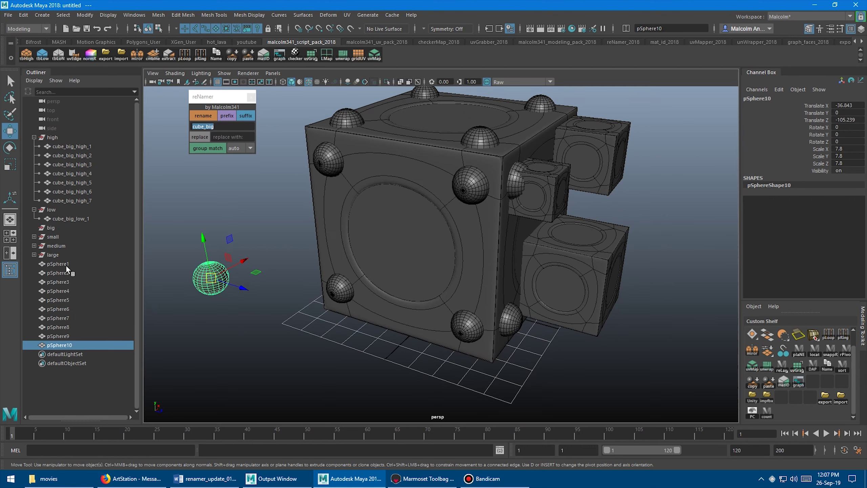
Reparent pSphere1–5 under the high group and pSphere6–10 under the low group
{"action": "left_click", "coordinate": [66, 265]}
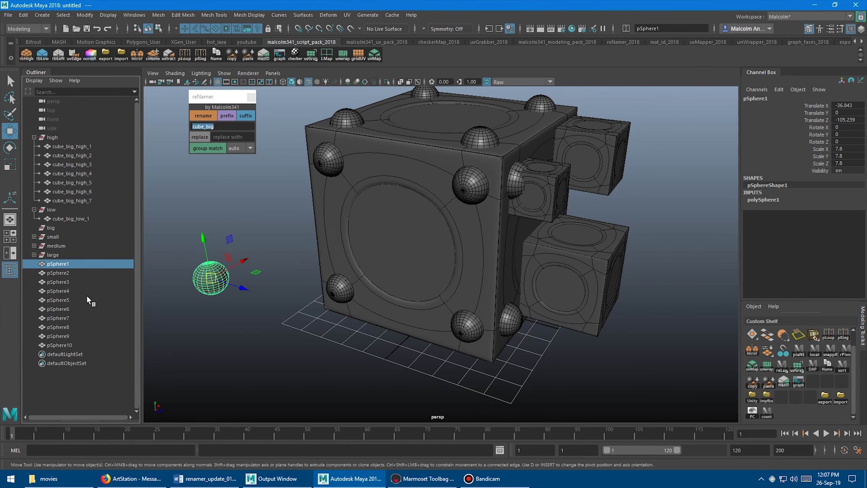
{"action": "left_click", "coordinate": [65, 298], "text": "shift"}
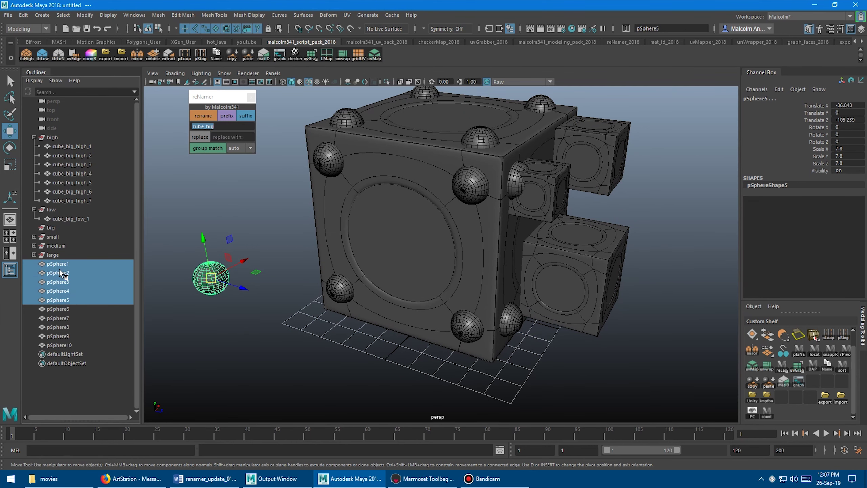
{"action": "middle_click_drag", "start_coordinate": [60, 270], "coordinate": [58, 136]}
{"action": "left_click", "coordinate": [61, 209]}
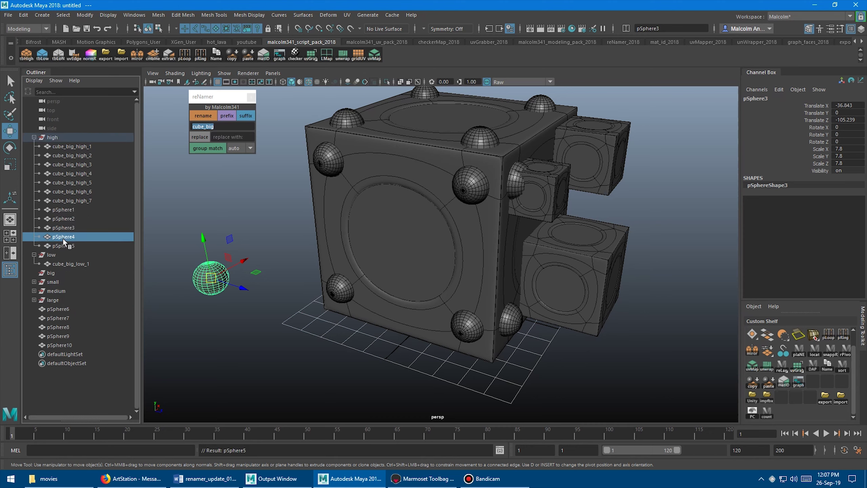
{"action": "left_click", "coordinate": [60, 309]}
{"action": "left_click", "coordinate": [64, 342], "text": "shift"}
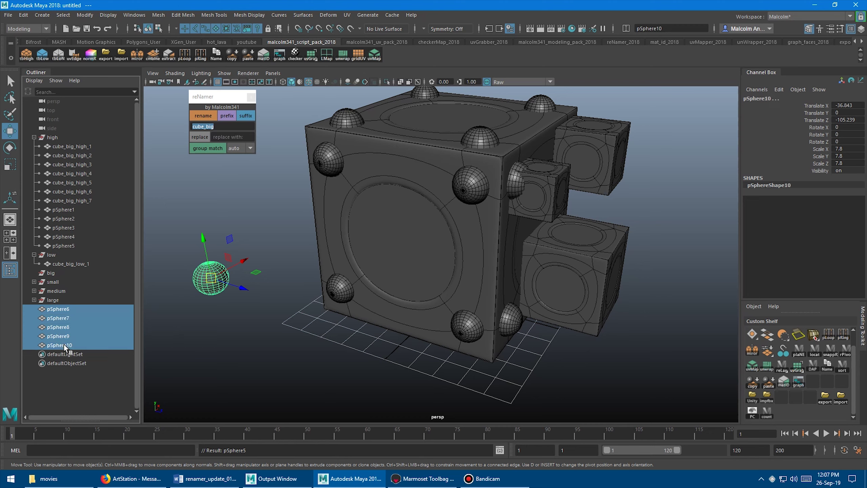
{"action": "middle_click_drag", "start_coordinate": [74, 290], "coordinate": [65, 255]}
Select all ten spheres and group-match them with base name sphere_big
{"action": "left_click", "coordinate": [70, 273]}
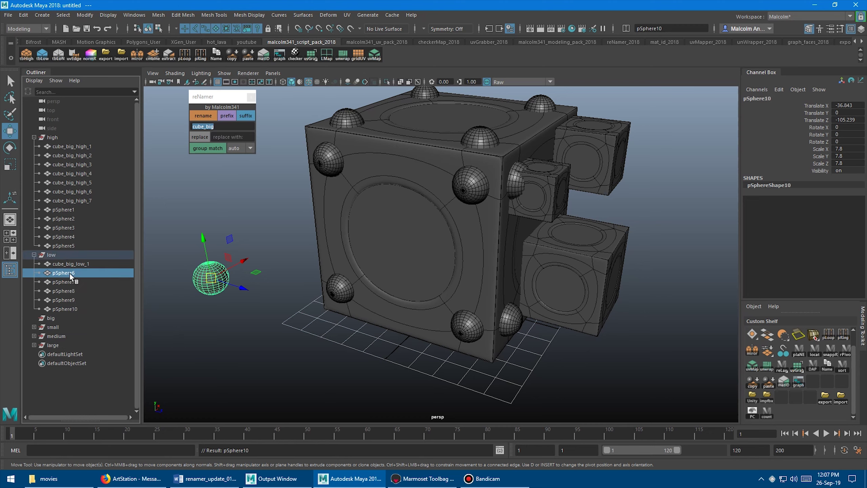
{"action": "left_click", "coordinate": [68, 307], "text": "shift"}
{"action": "left_click_drag", "start_coordinate": [68, 245], "coordinate": [66, 212], "text": "ctrl"}
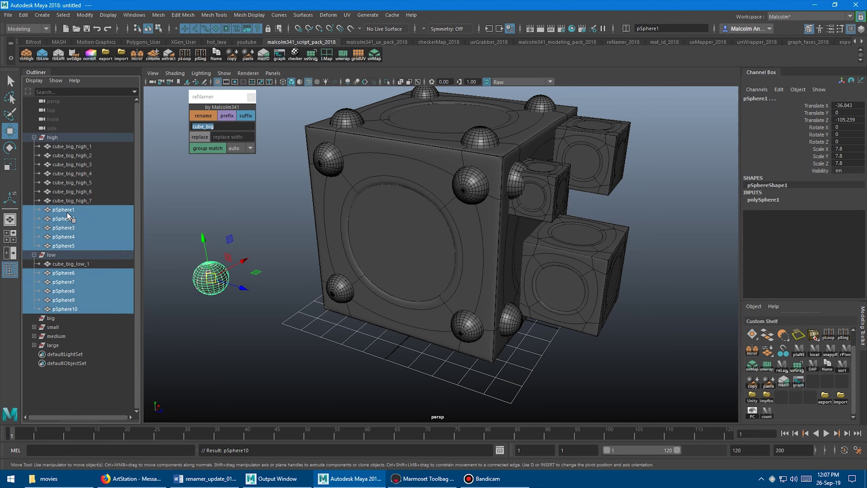
{"action": "left_click", "coordinate": [221, 126]}
{"action": "type", "text": "sphere"}
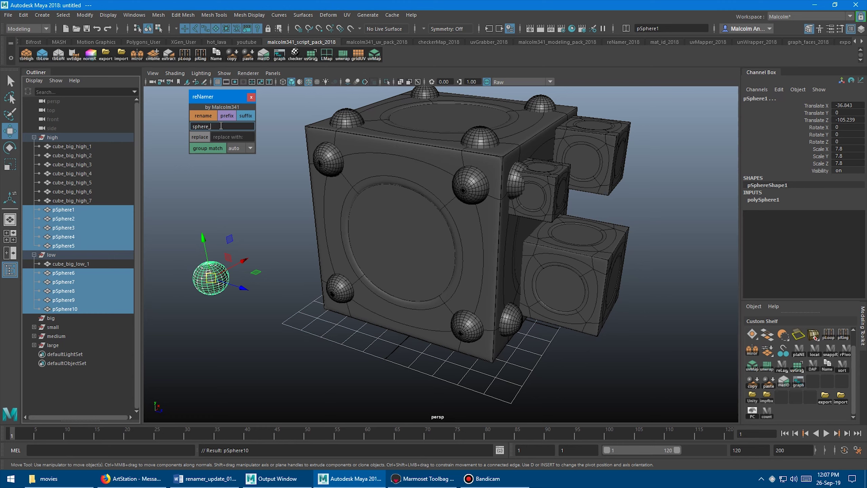
{"action": "type", "text": "_big"}
{"action": "left_click", "coordinate": [205, 149]}
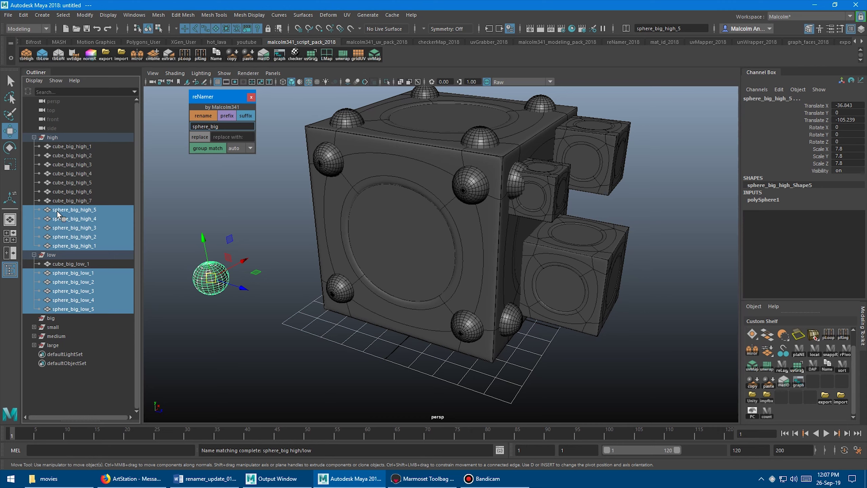
{"action": "left_click_drag", "start_coordinate": [191, 127], "coordinate": [225, 126]}
Select the sphere meshes and group-match them with the base name tri_big
{"action": "left_click", "coordinate": [99, 271]}
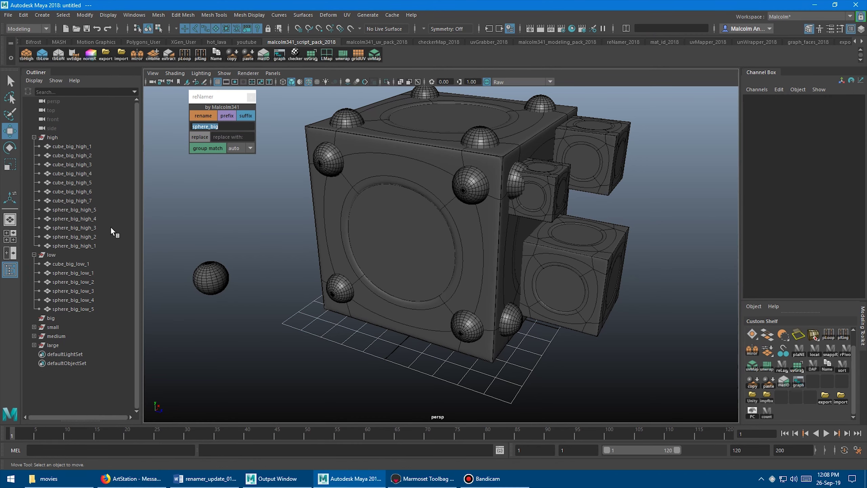
{"action": "left_click_drag", "start_coordinate": [87, 209], "coordinate": [87, 307]}
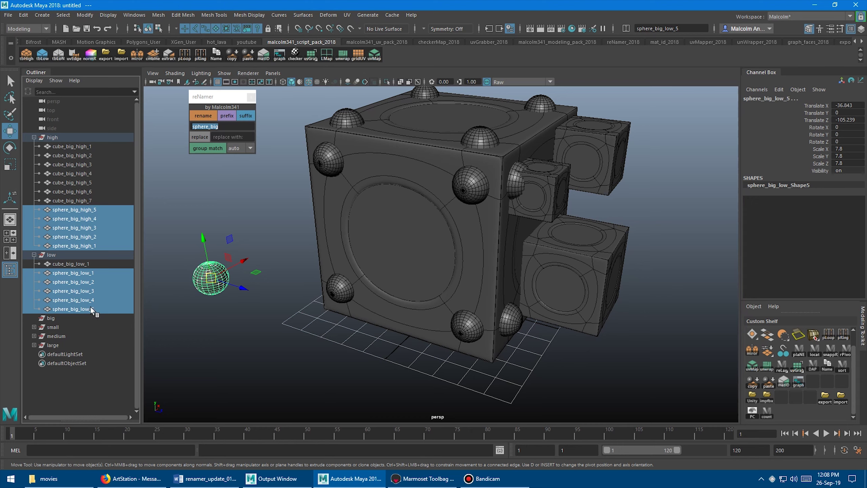
{"action": "left_click", "coordinate": [228, 125]}
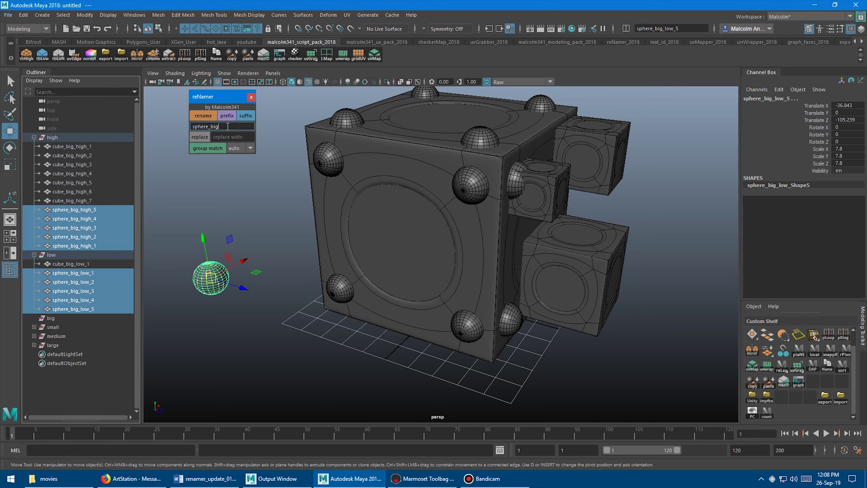
{"action": "type", "text": "tri_big"}
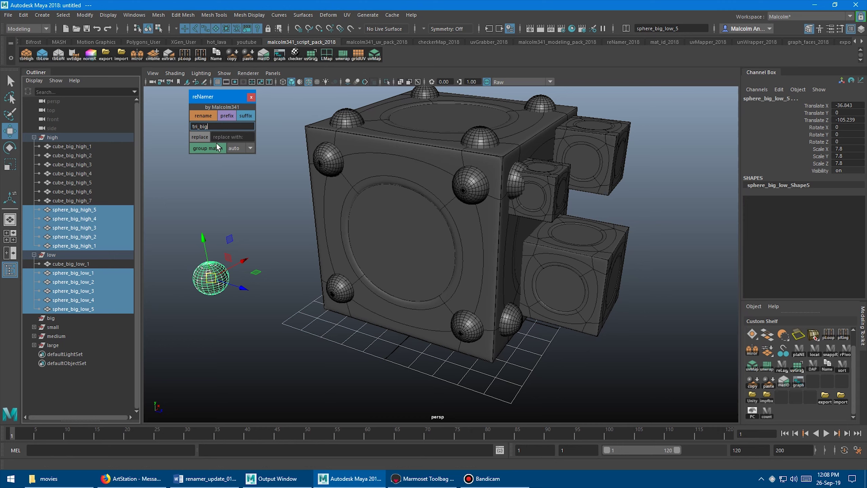
{"action": "left_click", "coordinate": [205, 148]}
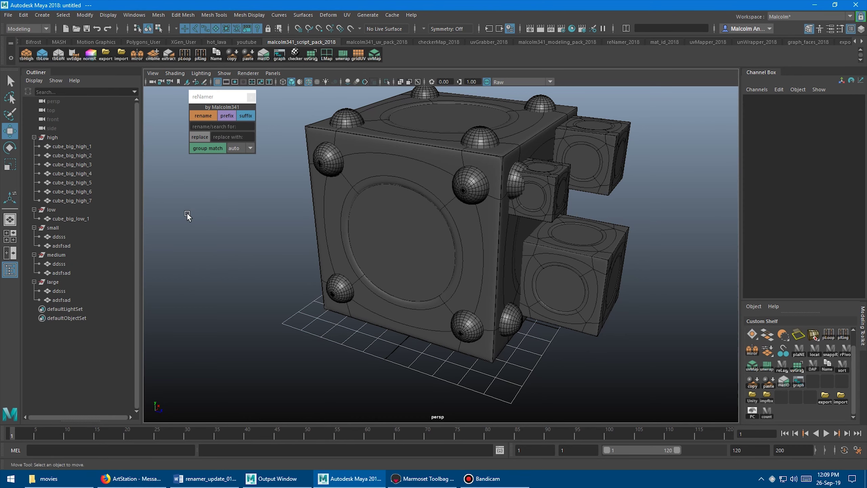
Set the base name to cube_small and move ddsss into high and adsfsad into low
{"action": "left_click", "coordinate": [207, 127]}
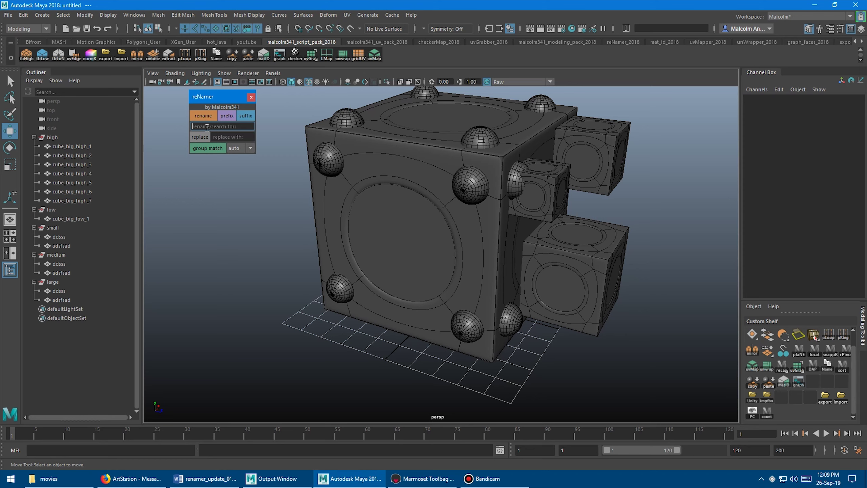
{"action": "type", "text": "cube_small"}
{"action": "left_click", "coordinate": [59, 237]}
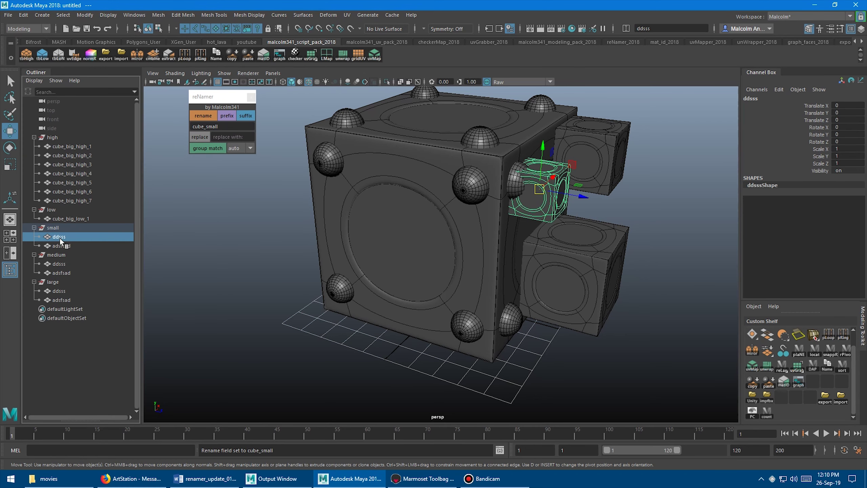
{"action": "middle_click_drag", "start_coordinate": [59, 235], "coordinate": [59, 136]}
{"action": "left_click", "coordinate": [64, 243]}
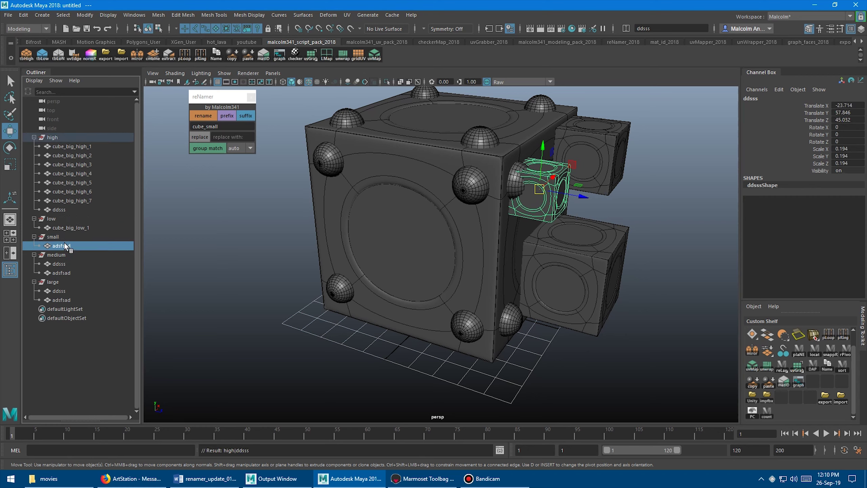
{"action": "middle_click_drag", "start_coordinate": [65, 243], "coordinate": [64, 222]}
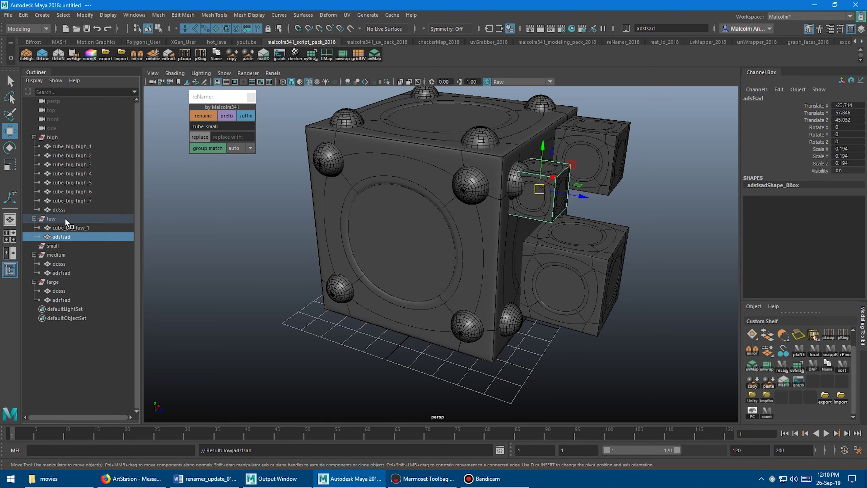
Group-match the small pair as cube_small_high_1 and cube_small_low_1
{"action": "left_click", "coordinate": [66, 208]}
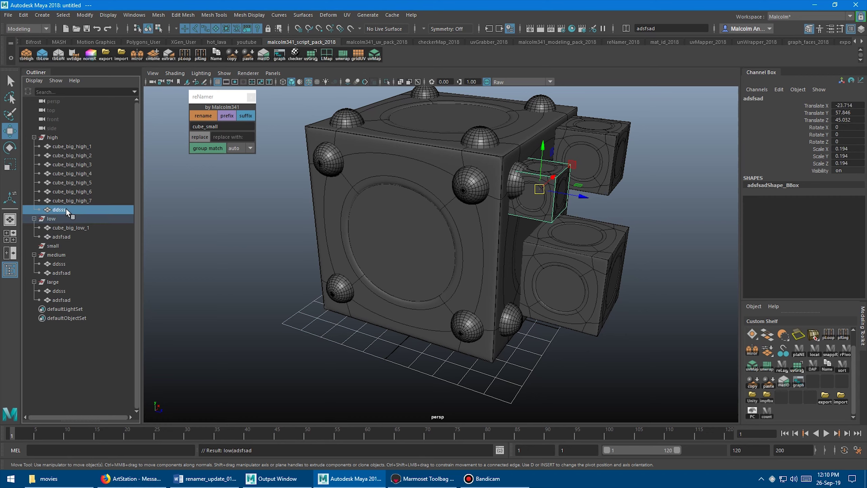
{"action": "left_click", "coordinate": [72, 236], "text": "ctrl"}
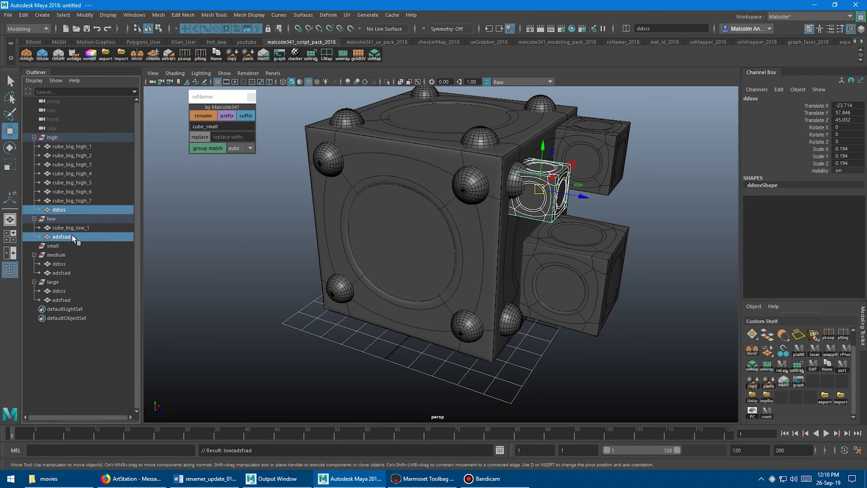
{"action": "left_click", "coordinate": [205, 148]}
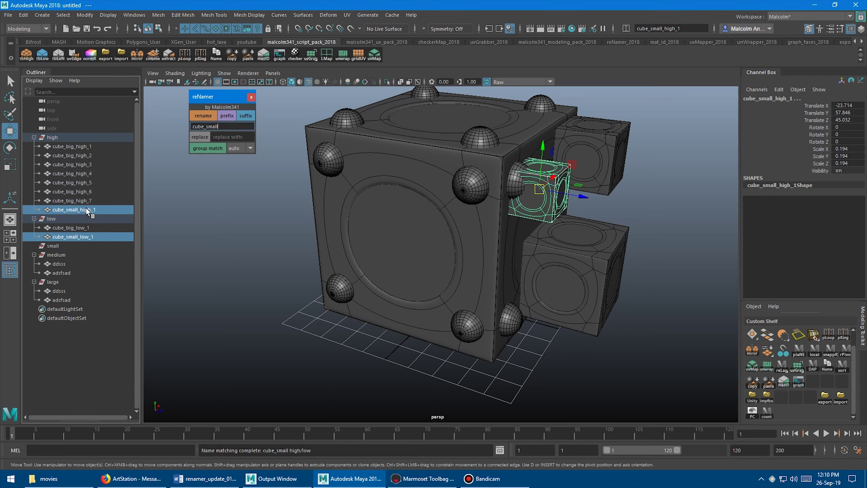
{"action": "left_click", "coordinate": [64, 263]}
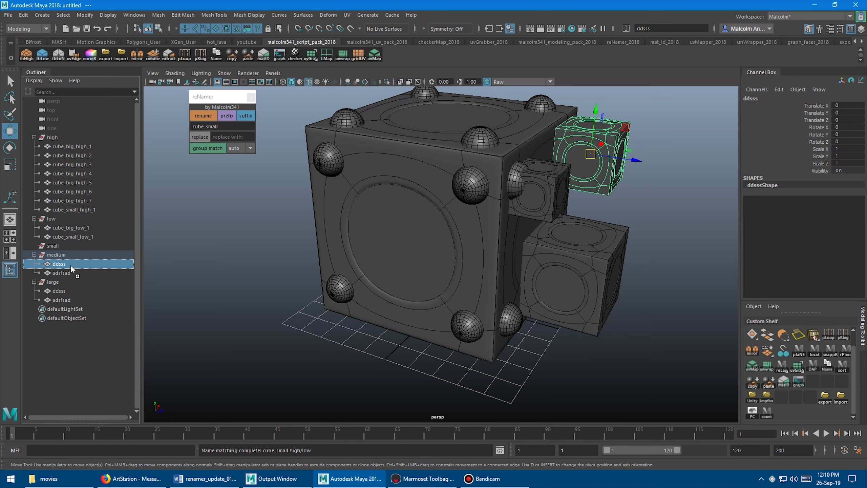
File the medium pair under high and low and name them cube_medium_high_1 and cube_medium_low_1
{"action": "middle_click_drag", "start_coordinate": [71, 265], "coordinate": [62, 139]}
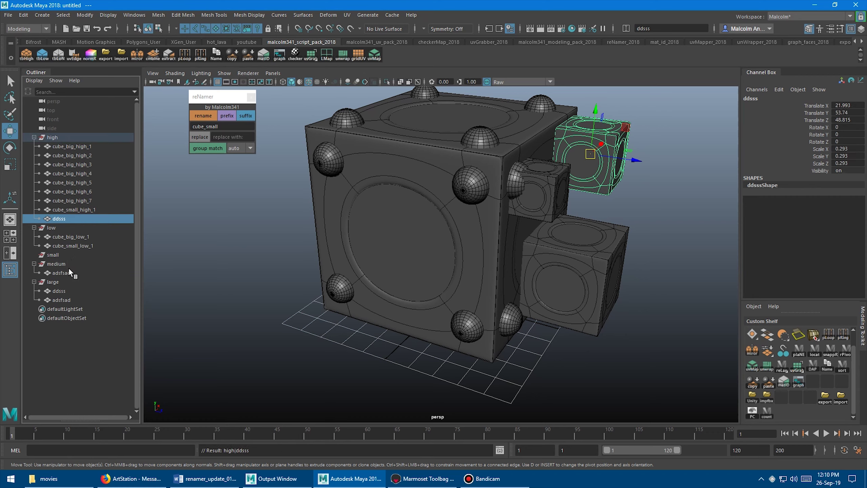
{"action": "left_click", "coordinate": [61, 273]}
{"action": "middle_click_drag", "start_coordinate": [66, 273], "coordinate": [67, 228]}
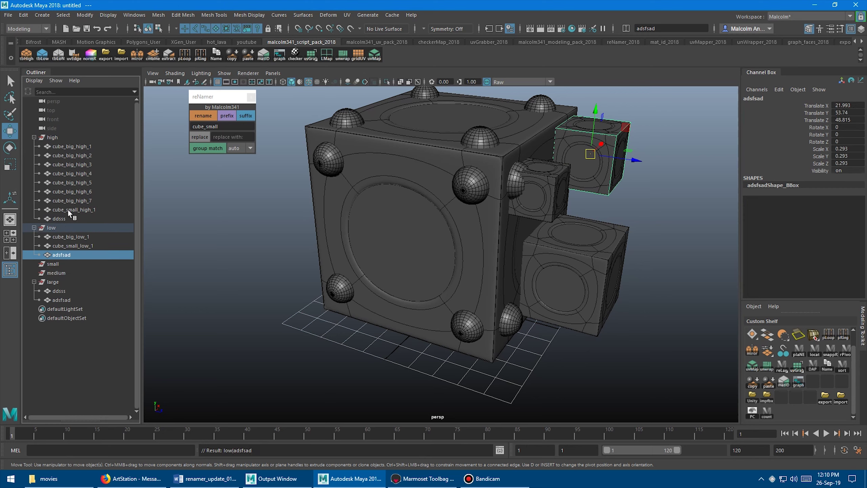
{"action": "left_click", "coordinate": [68, 219]}
{"action": "left_click", "coordinate": [73, 255], "text": "ctrl"}
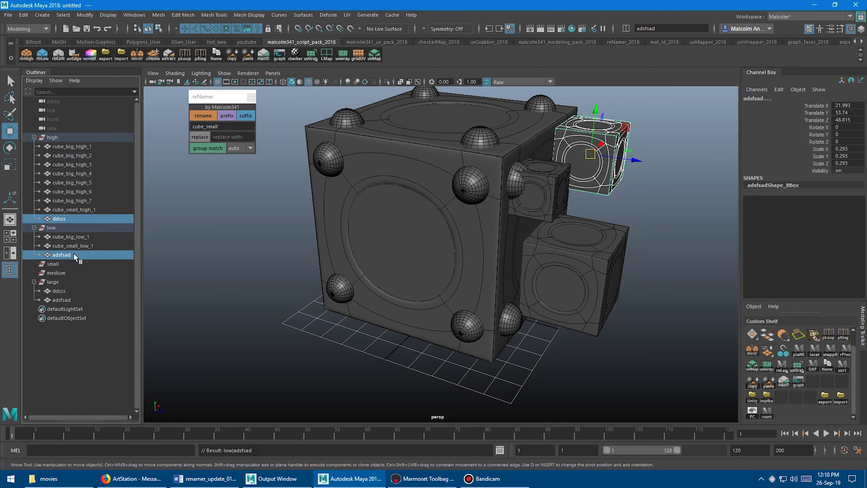
{"action": "left_click", "coordinate": [230, 126]}
{"action": "key", "text": "BackSpace"}
{"action": "key", "text": "BackSpace"}
{"action": "key", "text": "BackSpace"}
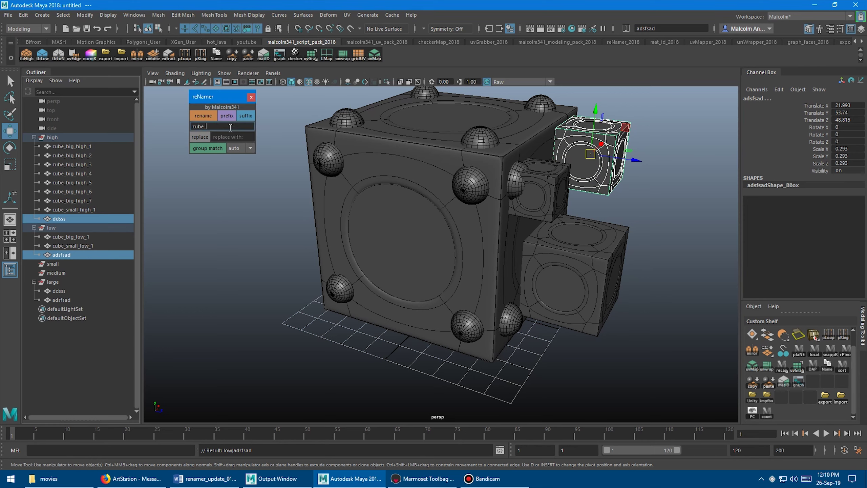
{"action": "type", "text": "medium"}
{"action": "left_click", "coordinate": [214, 148]}
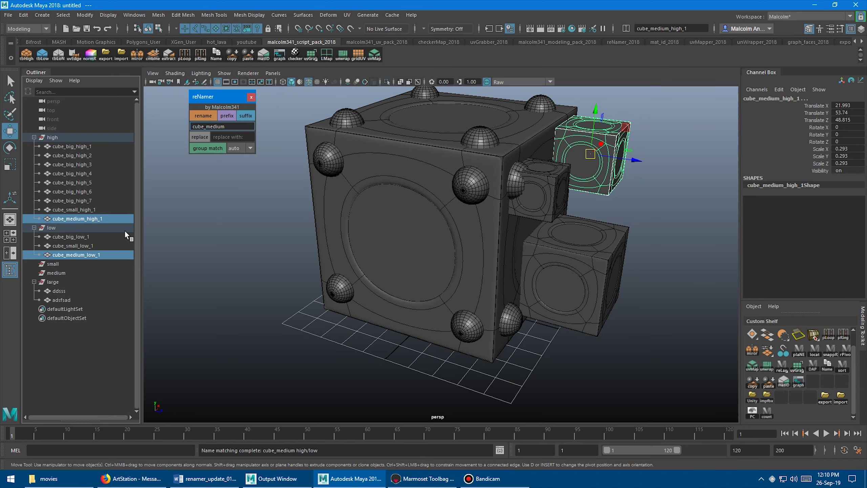
Select the large pair and group-match them as cube_large_high_1 and cube_large_low_1
{"action": "left_click", "coordinate": [65, 290]}
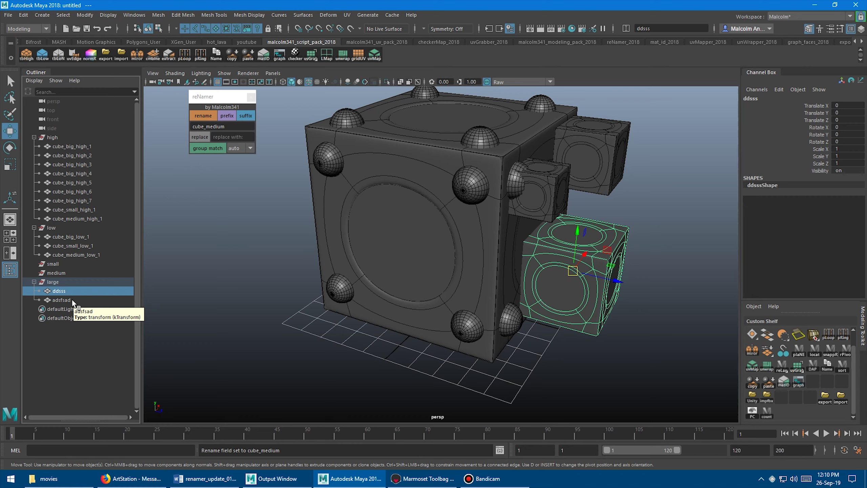
{"action": "left_click", "coordinate": [67, 299]}
{"action": "left_click", "coordinate": [70, 291]}
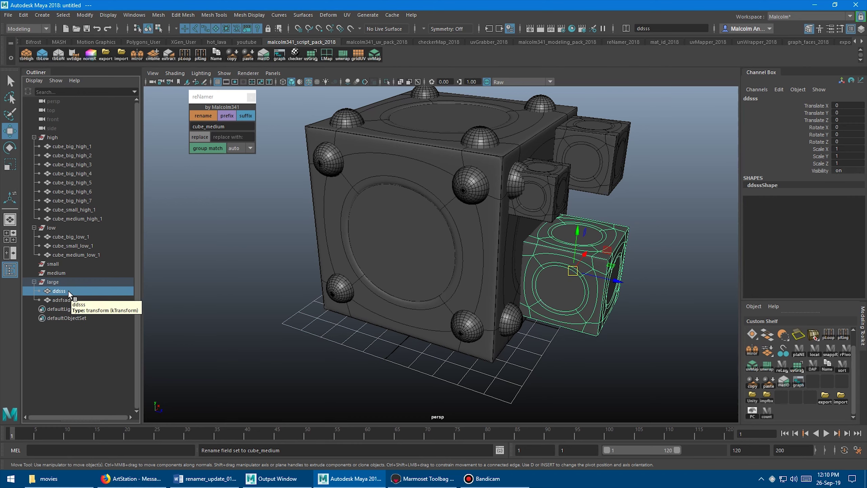
{"action": "left_click", "coordinate": [208, 148]}
{"action": "scroll", "coordinate": [208, 211], "scroll_direction": "up", "scroll_amount": 3}
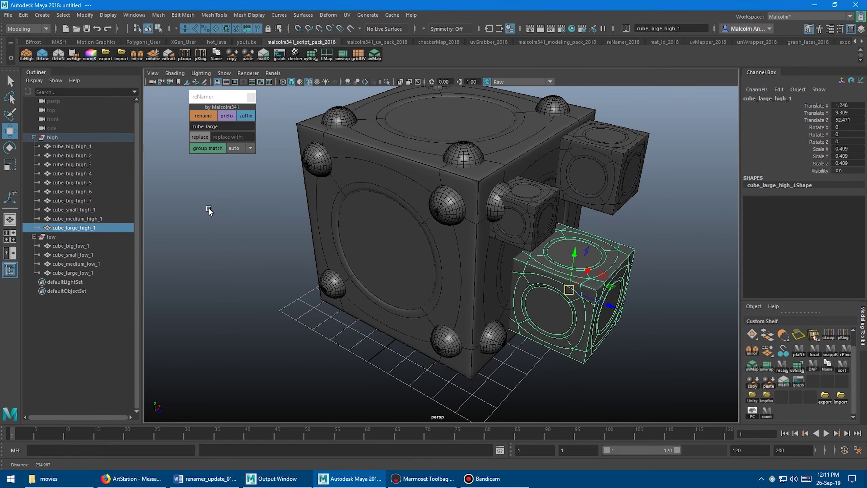
{"action": "scroll", "coordinate": [209, 211], "scroll_direction": "down", "scroll_amount": 3}
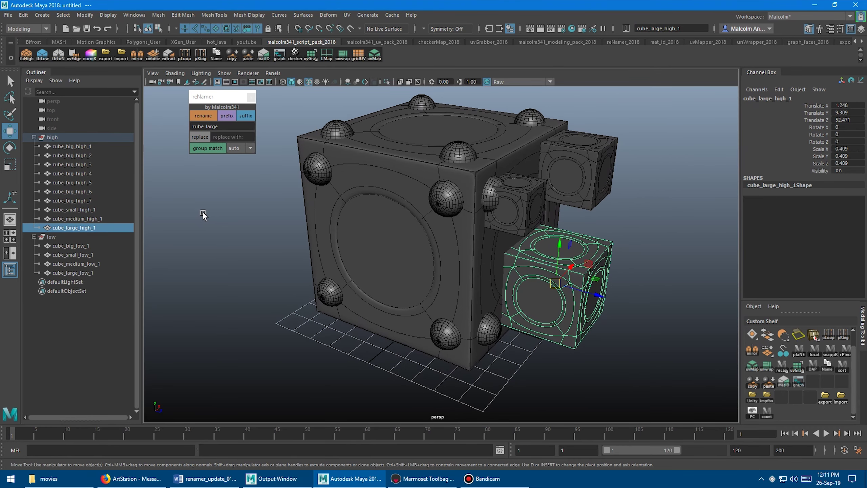
Export the high group from Maya, overwriting high.fbx
{"action": "left_click", "coordinate": [66, 137]}
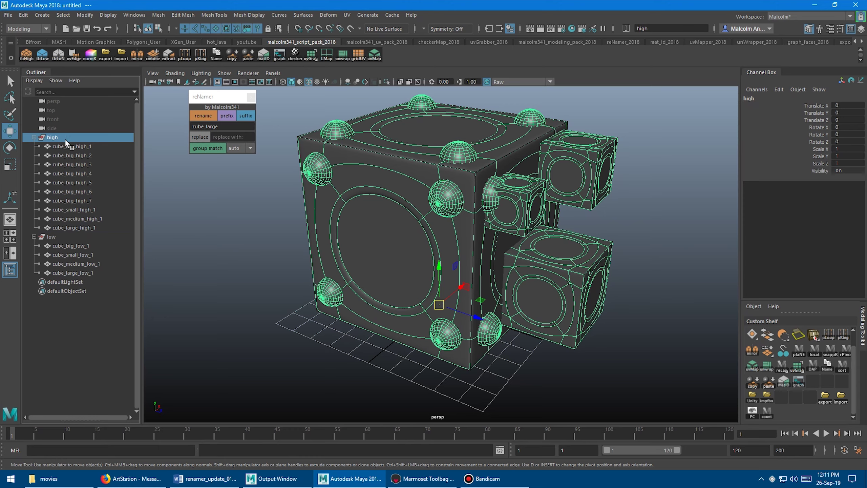
{"action": "left_click", "coordinate": [27, 54]}
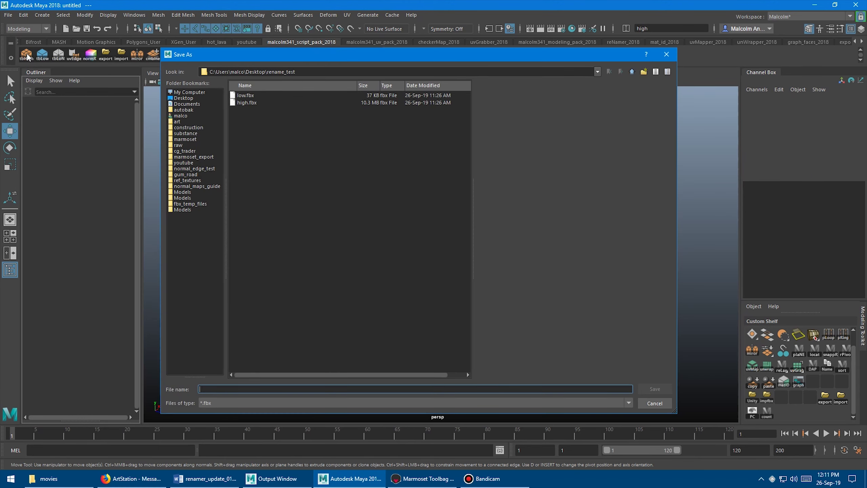
{"action": "double_click", "coordinate": [265, 102]}
{"action": "left_click", "coordinate": [395, 243]}
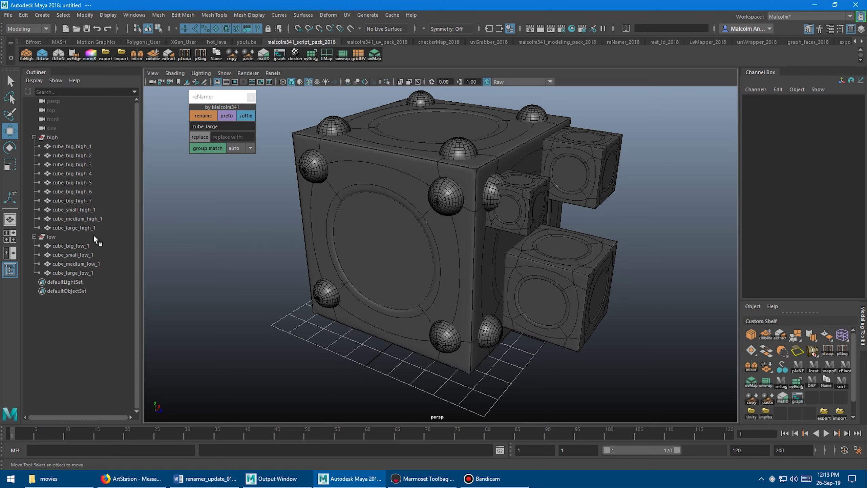
Export the low group over low.fbx and bring up Marmoset Toolbag
{"action": "left_click", "coordinate": [68, 236]}
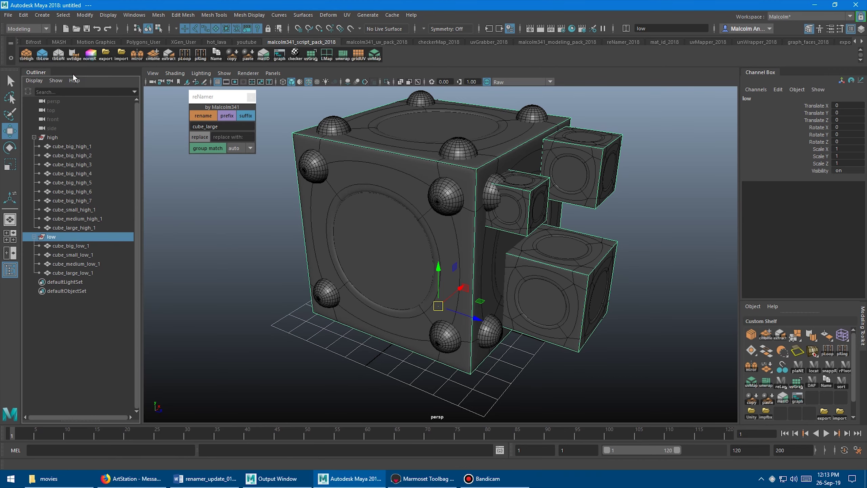
{"action": "left_click", "coordinate": [60, 57]}
{"action": "double_click", "coordinate": [249, 97]}
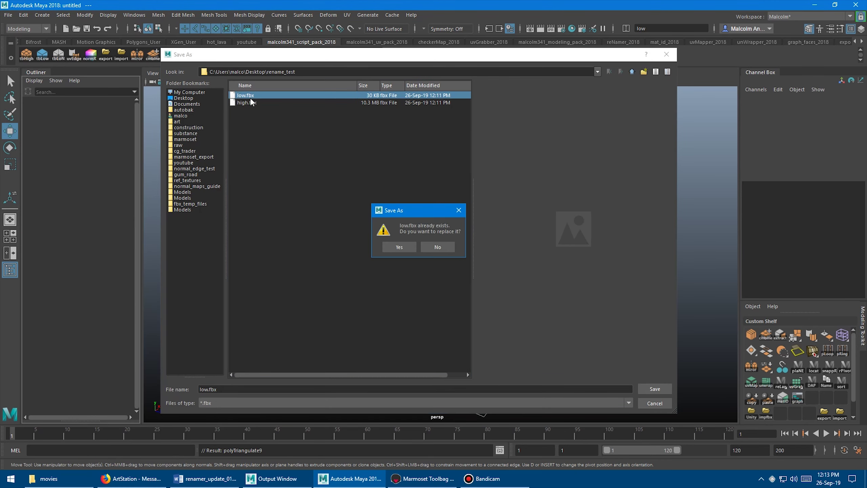
{"action": "left_click", "coordinate": [390, 247]}
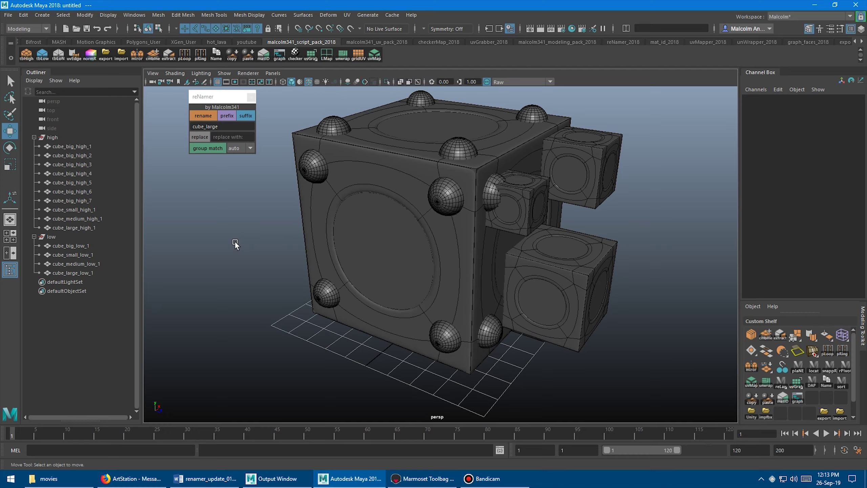
{"action": "key", "text": "alt+Tab"}
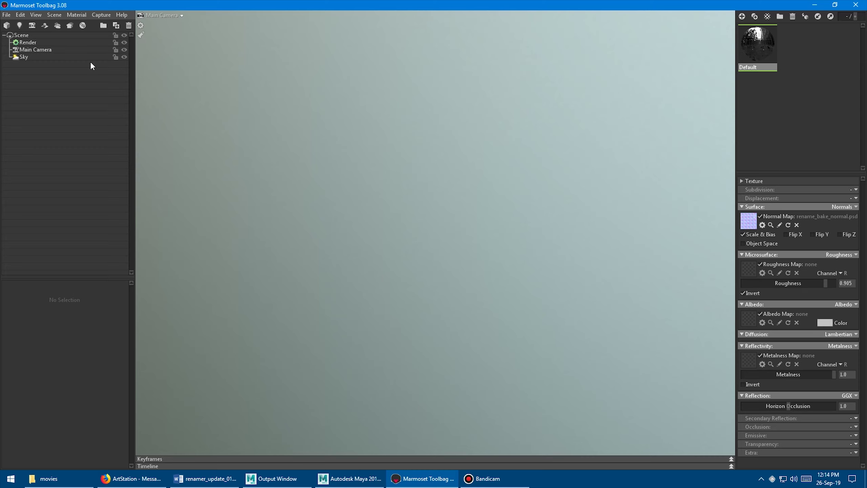
Add a High/Low baker with 16x samples, 16 bits per channel and Extreme padding
{"action": "left_click", "coordinate": [70, 25]}
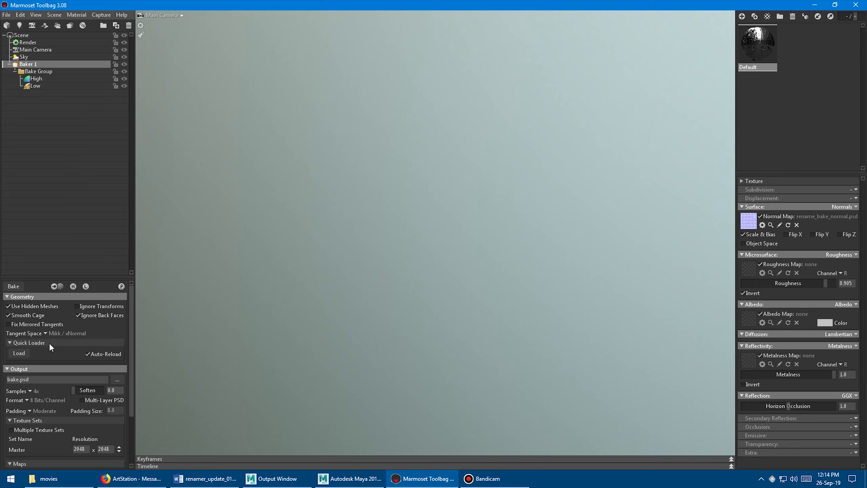
{"action": "mouse_move", "coordinate": [132, 363]}
{"action": "left_mouse_down"}
{"action": "mouse_move", "coordinate": [130, 404]}
{"action": "mouse_move", "coordinate": [130, 375]}
{"action": "left_mouse_up"}
{"action": "left_click", "coordinate": [30, 375]}
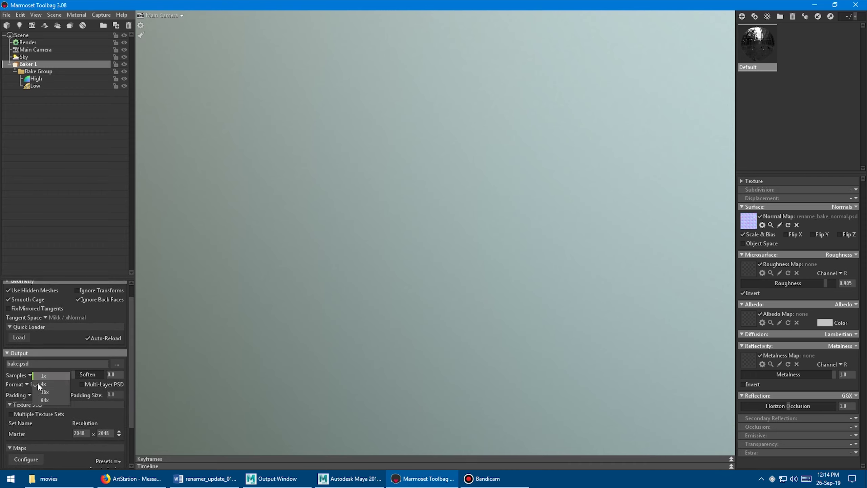
{"action": "left_click", "coordinate": [44, 392]}
{"action": "left_click", "coordinate": [30, 382]}
{"action": "left_click", "coordinate": [44, 393]}
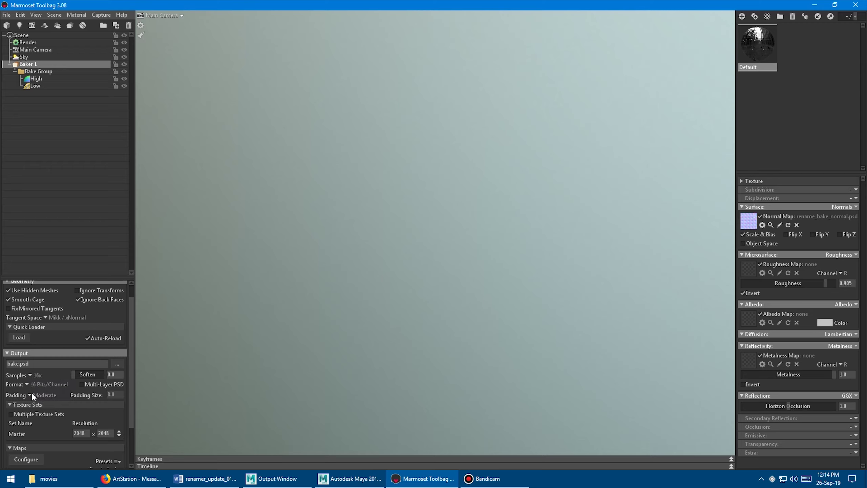
{"action": "left_click", "coordinate": [31, 392]}
{"action": "left_click", "coordinate": [37, 409]}
{"action": "mouse_move", "coordinate": [130, 389]}
{"action": "left_mouse_down"}
{"action": "mouse_move", "coordinate": [127, 416]}
{"action": "mouse_move", "coordinate": [128, 388]}
{"action": "left_mouse_up"}
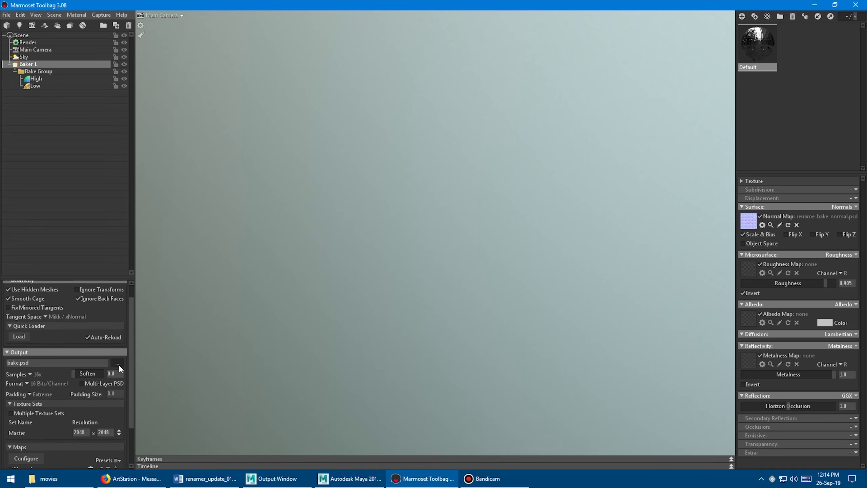
Set the bake output to overwrite rename_bake_normal.psd in the rename_test folder
{"action": "left_click", "coordinate": [117, 363]}
{"action": "double_click", "coordinate": [325, 163]}
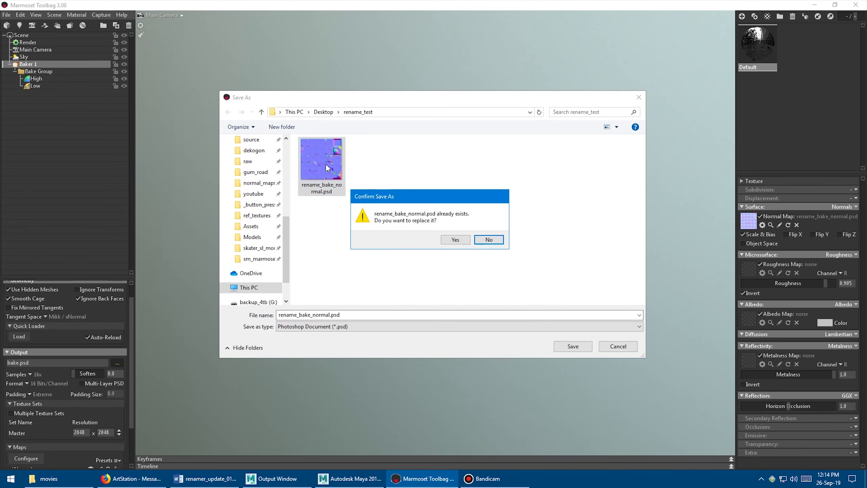
{"action": "left_click", "coordinate": [453, 240]}
{"action": "left_click_drag", "start_coordinate": [130, 335], "coordinate": [130, 322]}
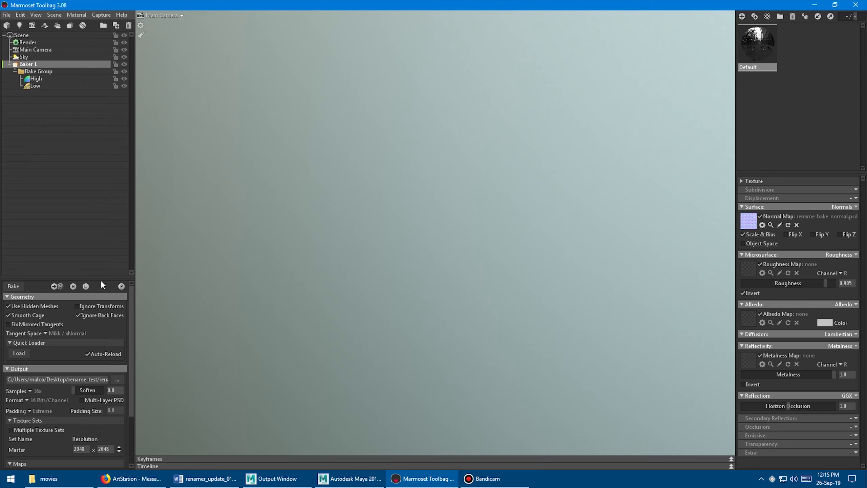
Load high.fbx into the baker through the Quick Loader
{"action": "left_click", "coordinate": [9, 342]}
{"action": "left_click", "coordinate": [9, 341]}
{"action": "left_click", "coordinate": [19, 354]}
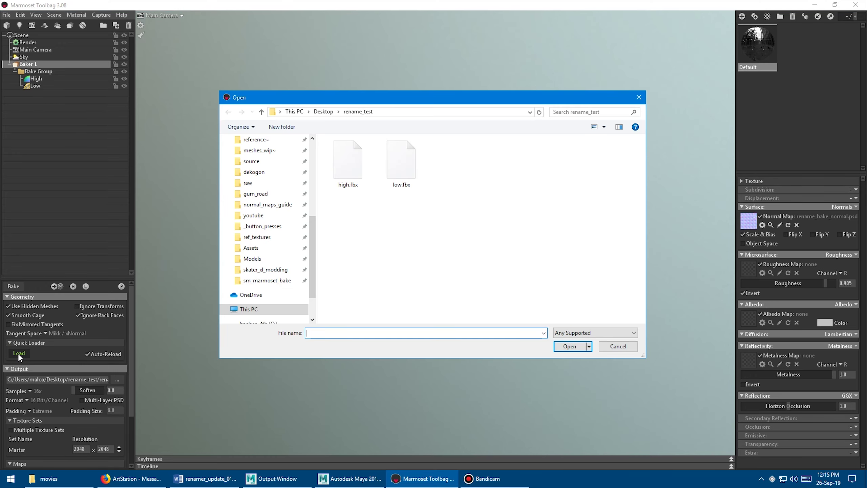
{"action": "double_click", "coordinate": [351, 173]}
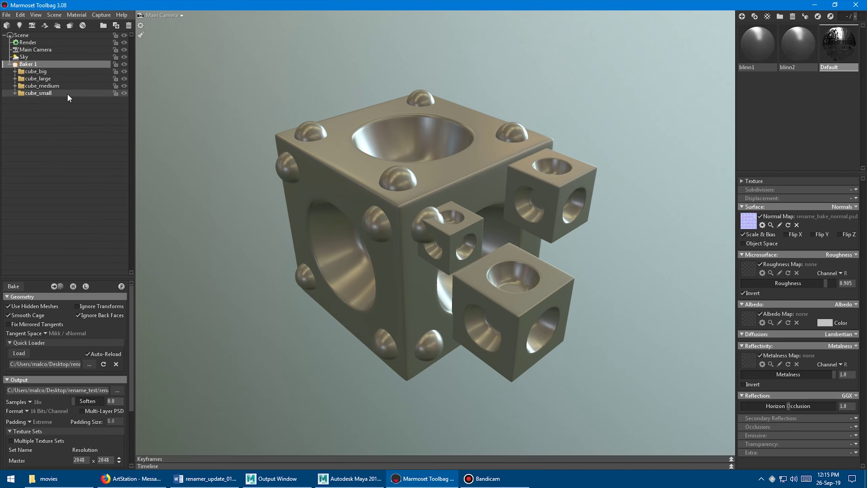
Expand the cube_small, cube_medium, cube_large and cube_big groups and check cube_big's High and Low
{"action": "left_click", "coordinate": [14, 93]}
{"action": "left_click", "coordinate": [14, 86]}
{"action": "left_click", "coordinate": [15, 78]}
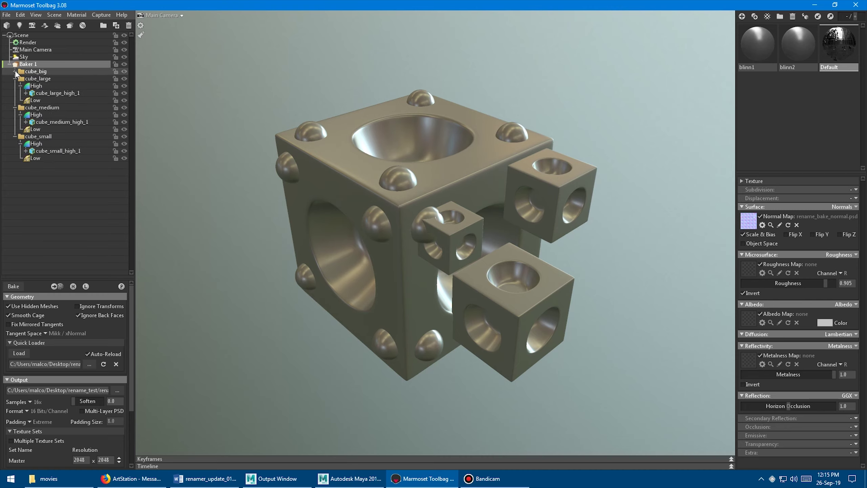
{"action": "left_click", "coordinate": [14, 71]}
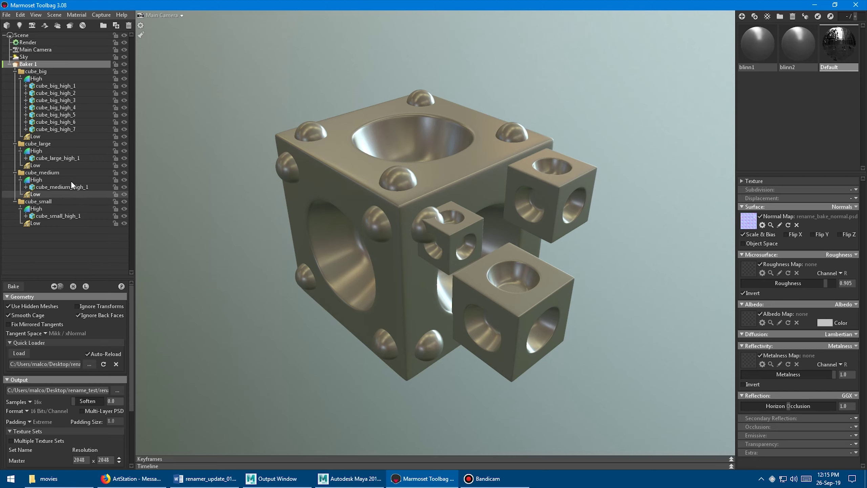
{"action": "left_click", "coordinate": [39, 78]}
{"action": "left_click", "coordinate": [44, 135]}
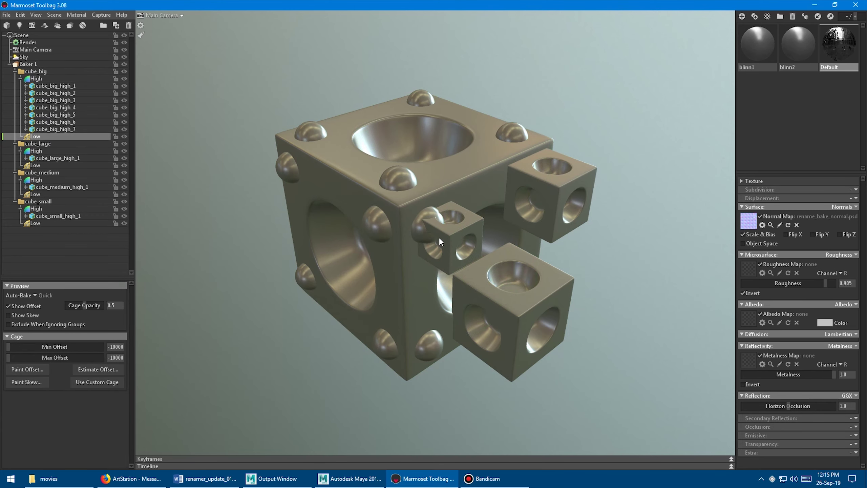
Inspect the small cube and the blinn1 material, then select Baker 1
{"action": "left_click", "coordinate": [439, 237]}
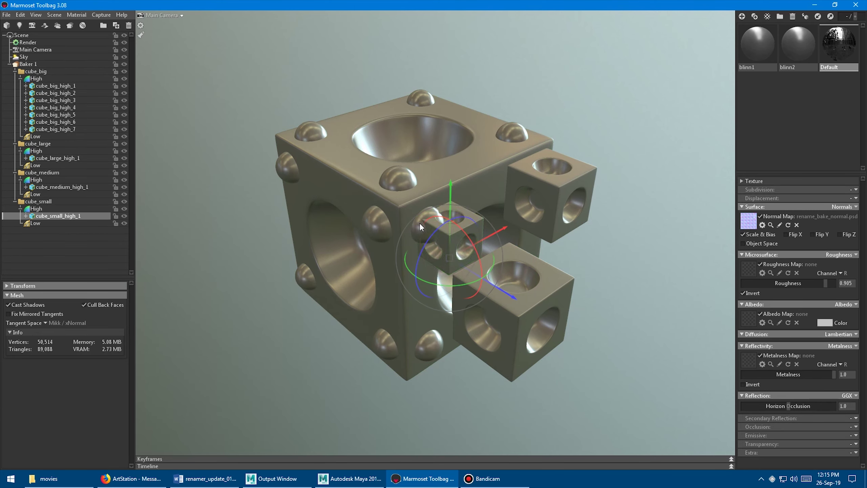
{"action": "left_click", "coordinate": [186, 198]}
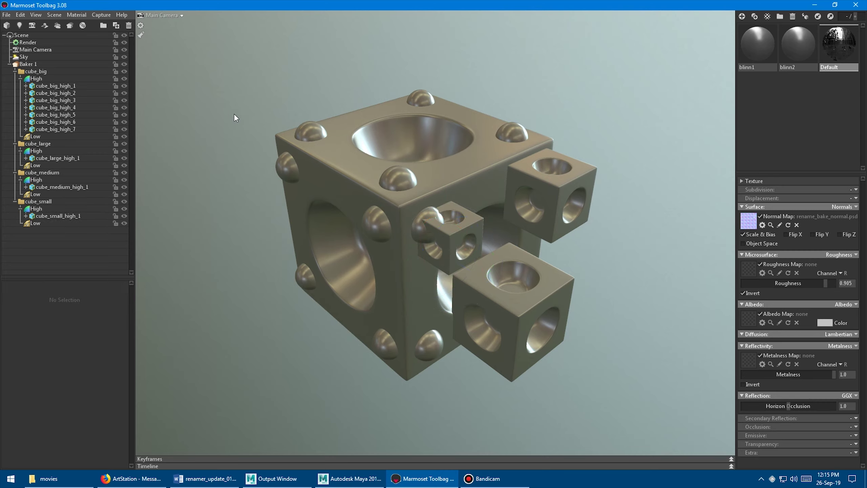
{"action": "left_click", "coordinate": [753, 58]}
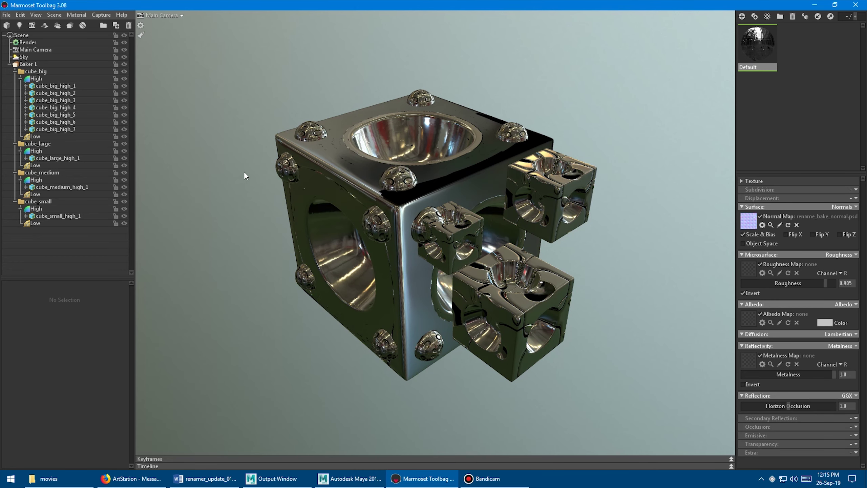
{"action": "left_click", "coordinate": [42, 64]}
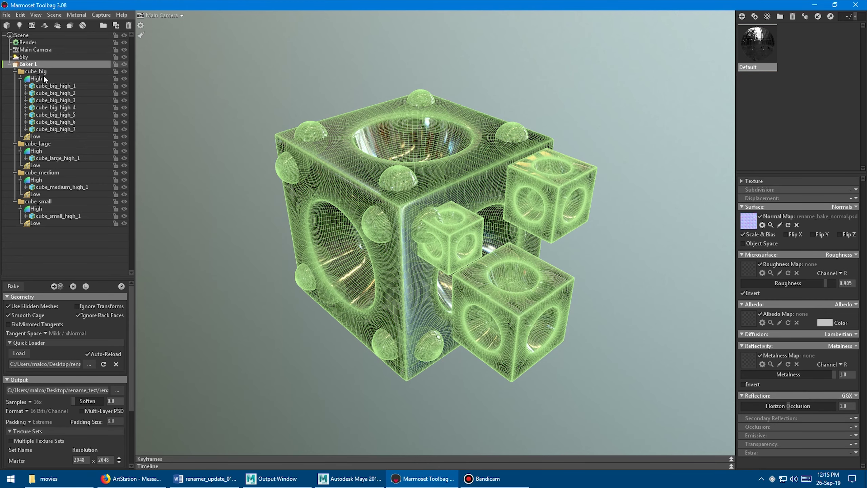
Load low.fbx into the baker and delete the extra BBoxLambert1, blinn1 and blinn2 materials
{"action": "left_click", "coordinate": [18, 353]}
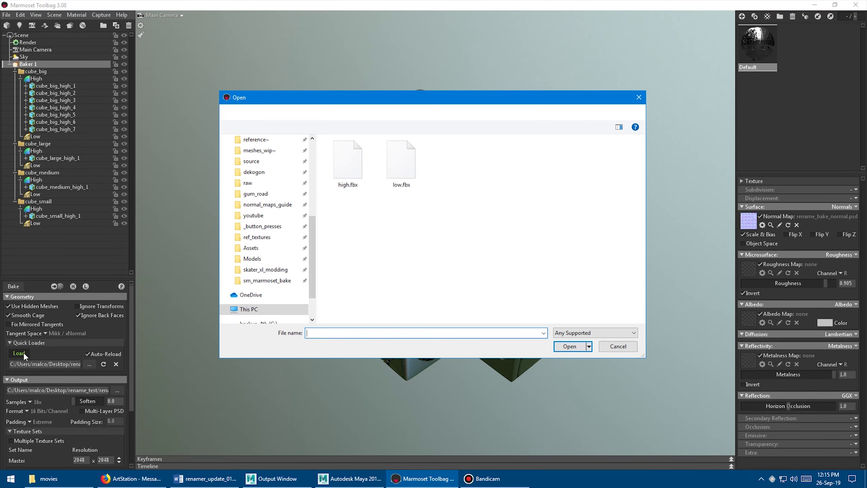
{"action": "double_click", "coordinate": [402, 161]}
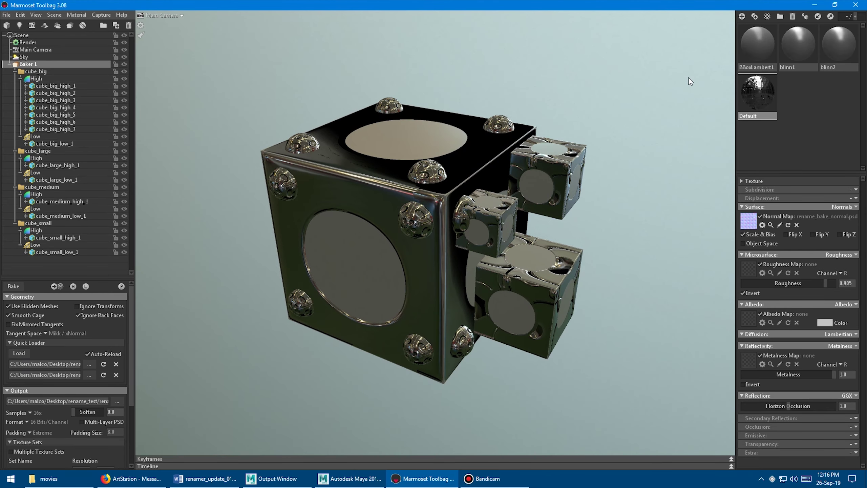
{"action": "left_click", "coordinate": [761, 46]}
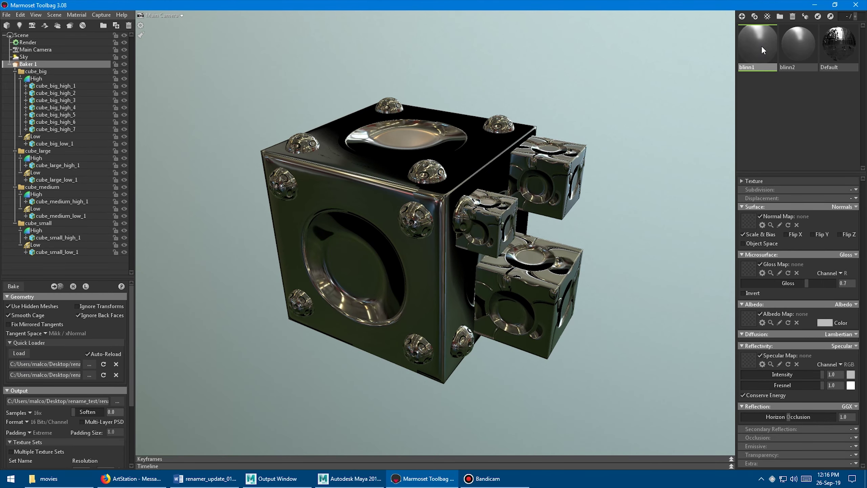
{"action": "key", "text": "Delete"}
{"action": "key", "text": "Delete"}
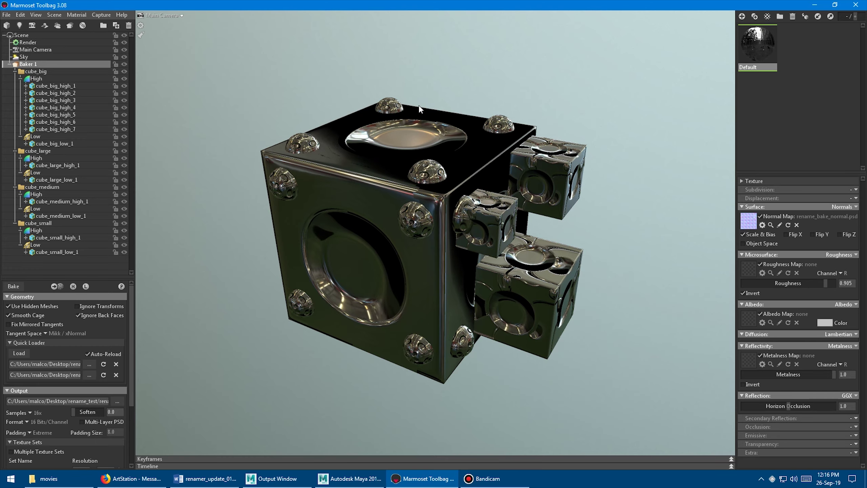
{"action": "left_click_drag", "start_coordinate": [419, 108], "coordinate": [393, 116]}
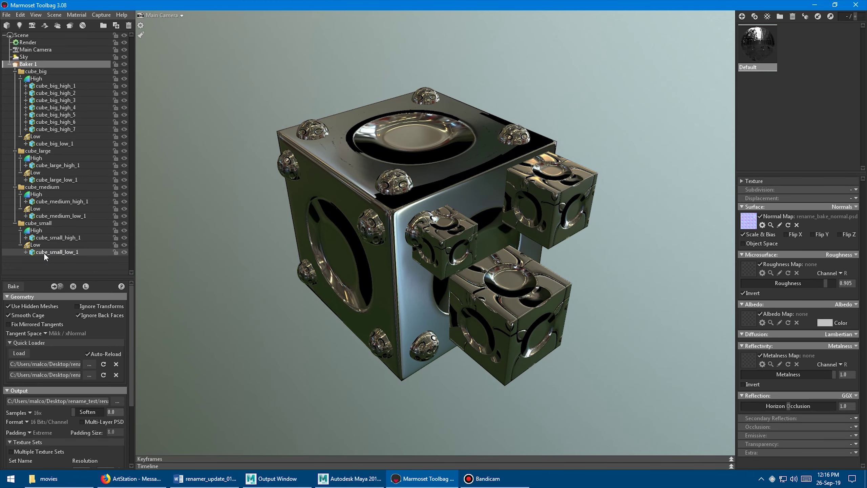
Check the pairing of the cube_small, cube_medium and cube_large meshes in the outliner
{"action": "left_click", "coordinate": [85, 251]}
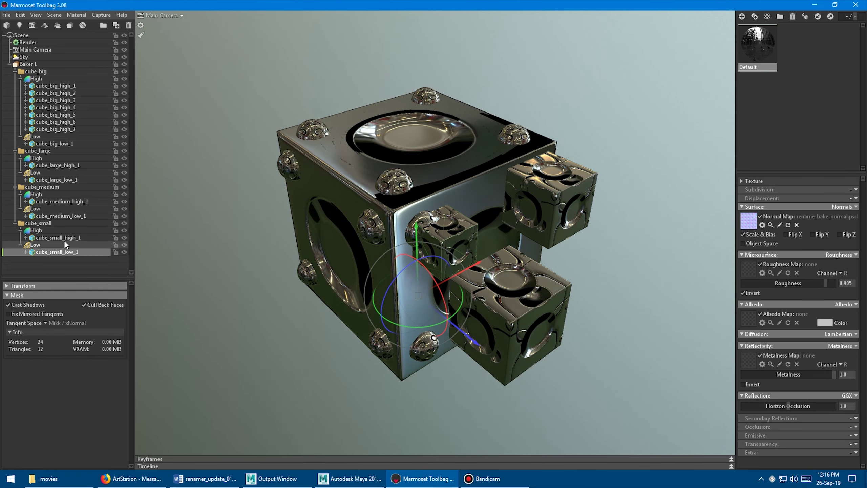
{"action": "left_click", "coordinate": [53, 222]}
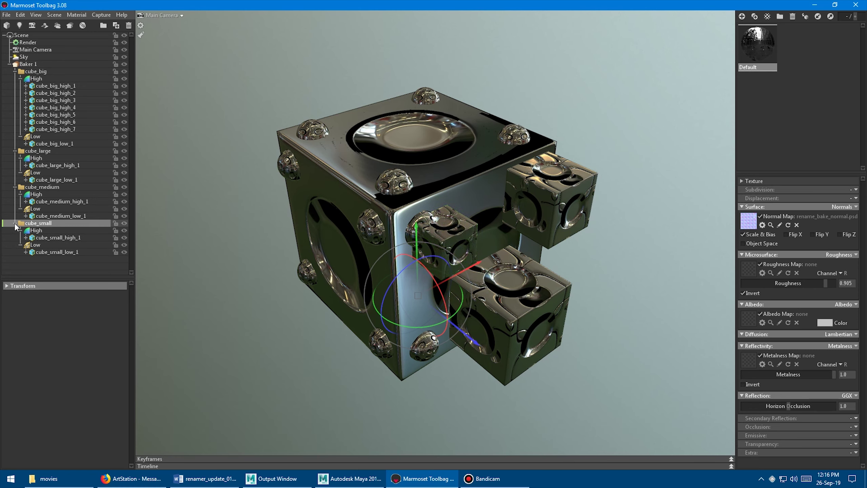
{"action": "left_click", "coordinate": [61, 251]}
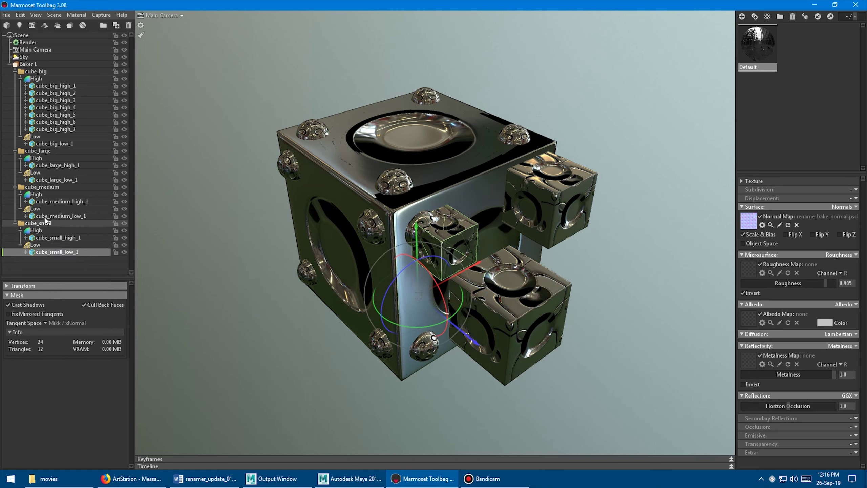
{"action": "left_click", "coordinate": [48, 202]}
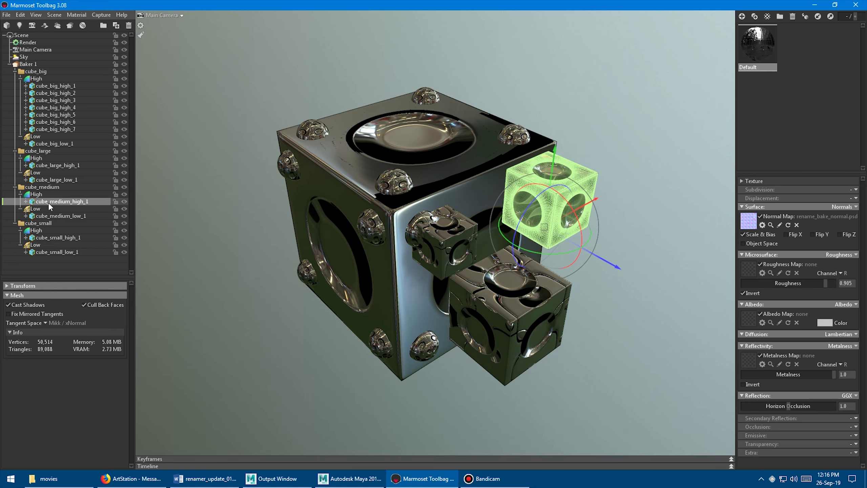
{"action": "left_click", "coordinate": [15, 187]}
{"action": "left_click", "coordinate": [15, 187]}
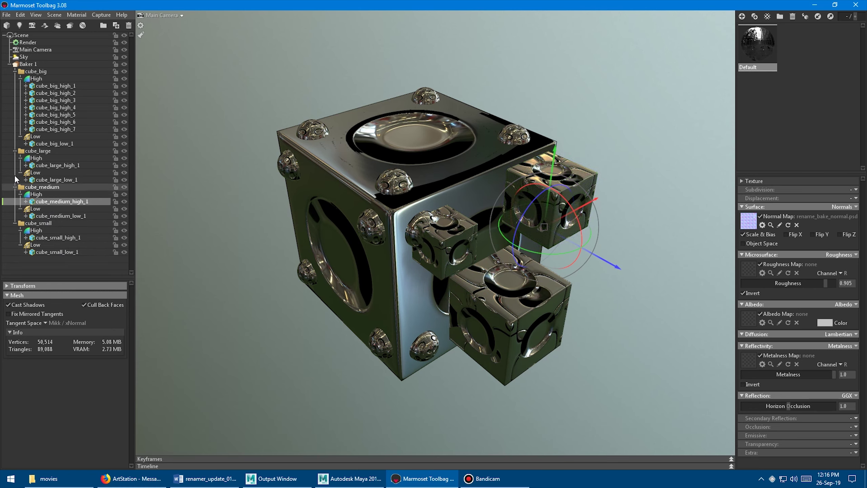
{"action": "left_click", "coordinate": [15, 151]}
{"action": "left_click", "coordinate": [15, 151]}
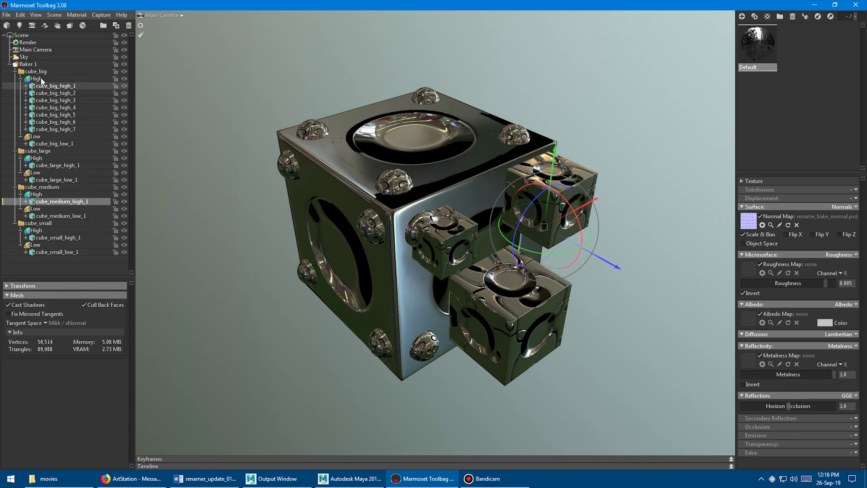
{"action": "left_click", "coordinate": [54, 129]}
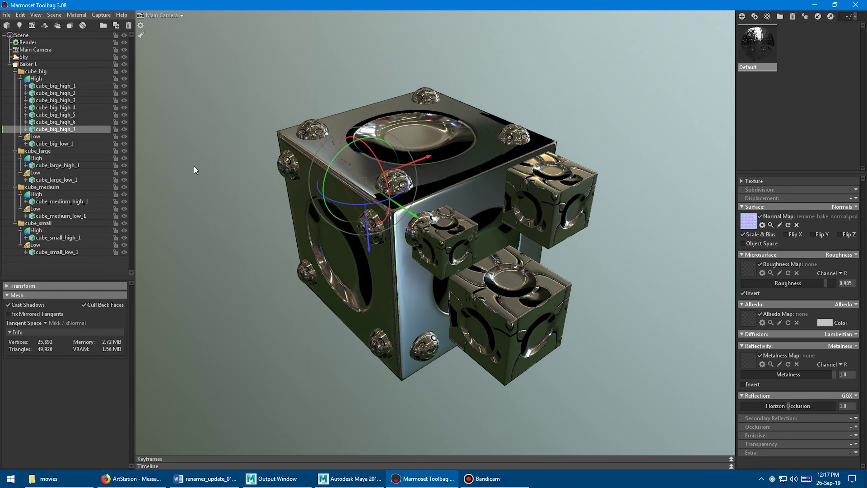
{"action": "left_click_drag", "start_coordinate": [483, 258], "coordinate": [145, 174]}
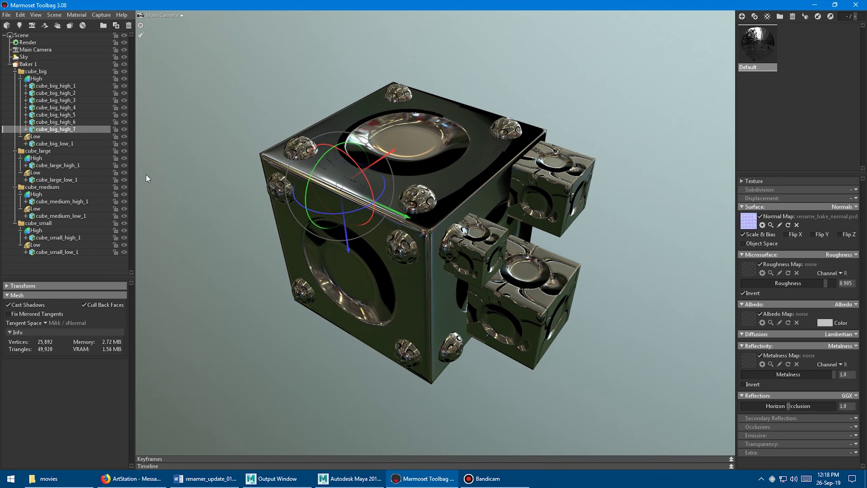
Step through cube_big_high_1 to _7 and each cube's high and low meshes, then return to Maya
{"action": "left_click", "coordinate": [50, 87]}
{"action": "left_click", "coordinate": [55, 92]}
{"action": "left_click", "coordinate": [58, 100]}
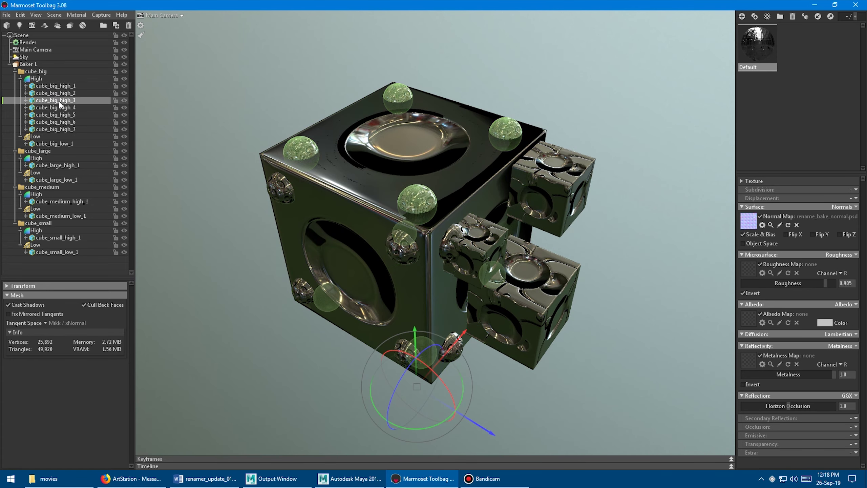
{"action": "left_click", "coordinate": [59, 107]}
{"action": "left_click", "coordinate": [59, 114]}
{"action": "left_click", "coordinate": [59, 122]}
{"action": "left_click", "coordinate": [57, 129]}
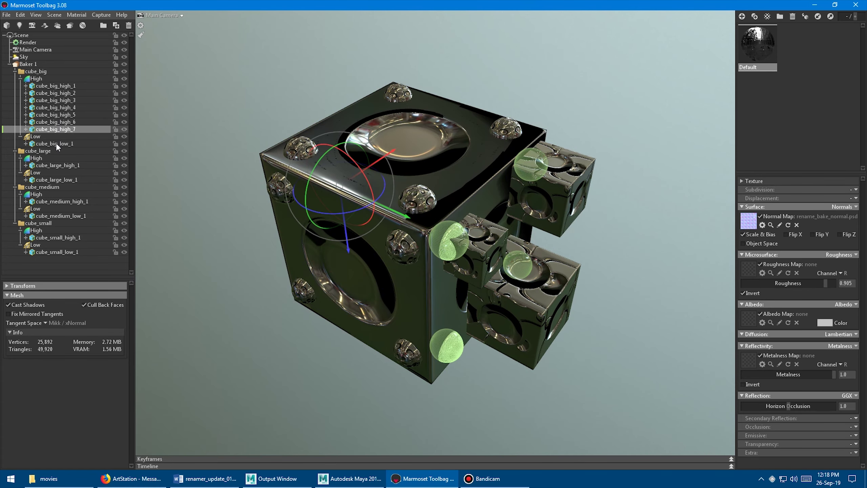
{"action": "left_click", "coordinate": [56, 142]}
{"action": "left_click", "coordinate": [59, 165]}
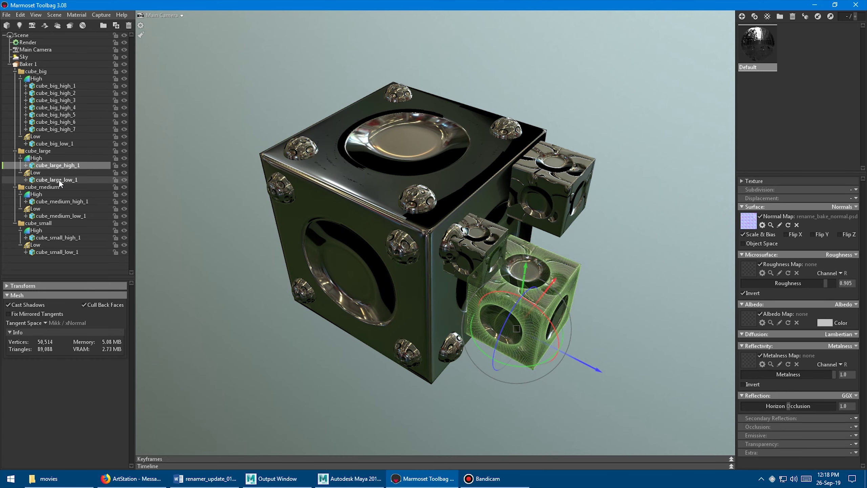
{"action": "left_click", "coordinate": [57, 201]}
{"action": "left_click", "coordinate": [59, 214]}
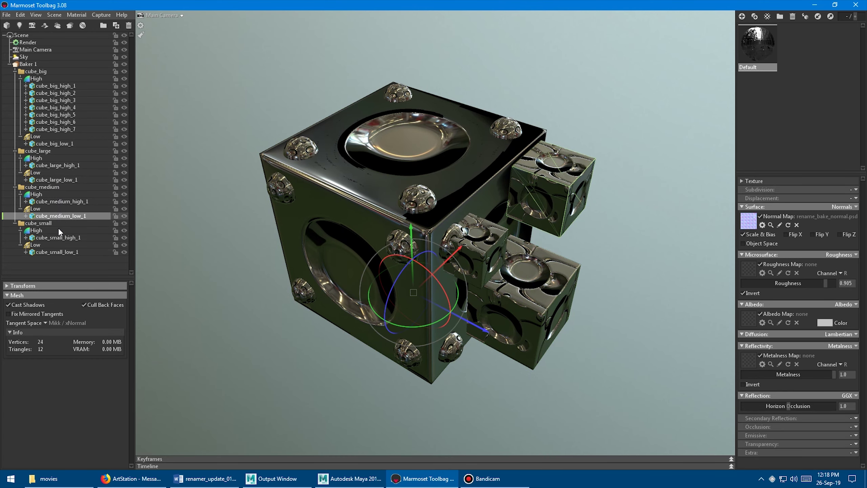
{"action": "left_click", "coordinate": [56, 237]}
{"action": "left_click", "coordinate": [55, 252]}
{"action": "left_click", "coordinate": [48, 216]}
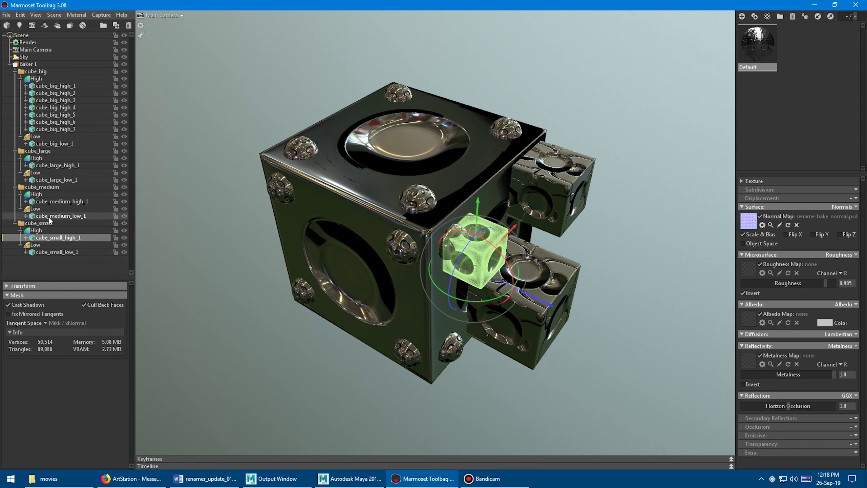
{"action": "left_click", "coordinate": [49, 201]}
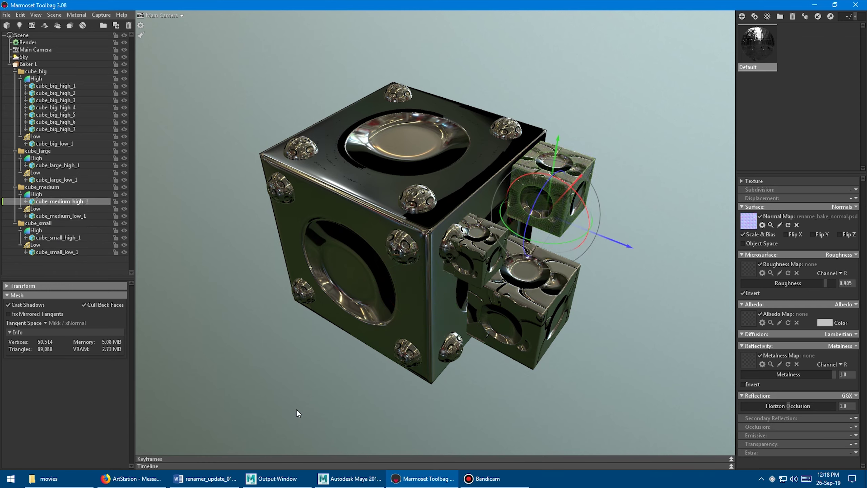
{"action": "left_click", "coordinate": [372, 478]}
Review cube_small_high_1, cube_medium_high_1 and cube_big_high_7 down to _1 in Maya, then return to Marmoset
{"action": "left_click", "coordinate": [63, 148]}
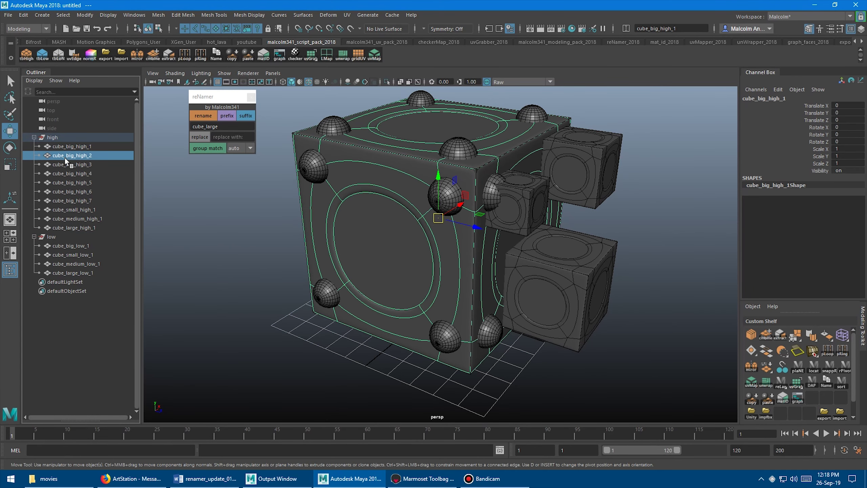
{"action": "left_click", "coordinate": [67, 173]}
{"action": "left_click", "coordinate": [68, 191]}
{"action": "left_click", "coordinate": [70, 208]}
{"action": "left_click", "coordinate": [70, 218]}
{"action": "left_click", "coordinate": [70, 200]}
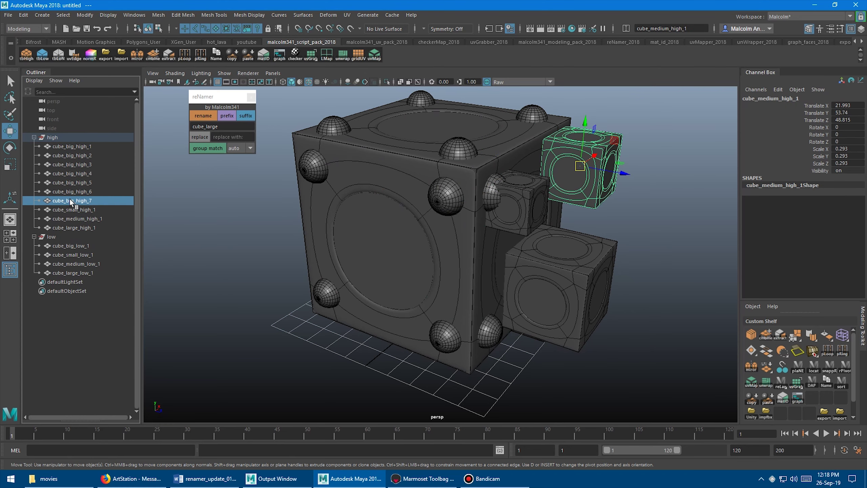
{"action": "left_click", "coordinate": [69, 181]}
{"action": "left_click", "coordinate": [70, 173]}
{"action": "left_click", "coordinate": [69, 164]}
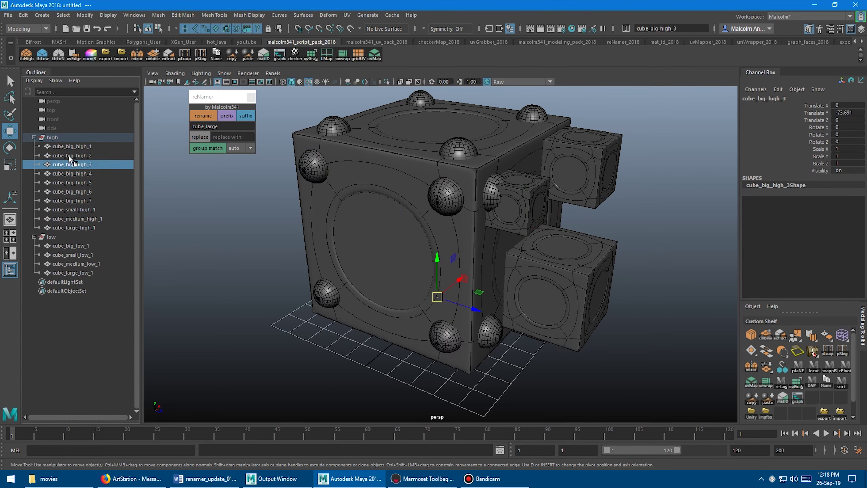
{"action": "left_click", "coordinate": [68, 155]}
{"action": "left_click", "coordinate": [69, 147]}
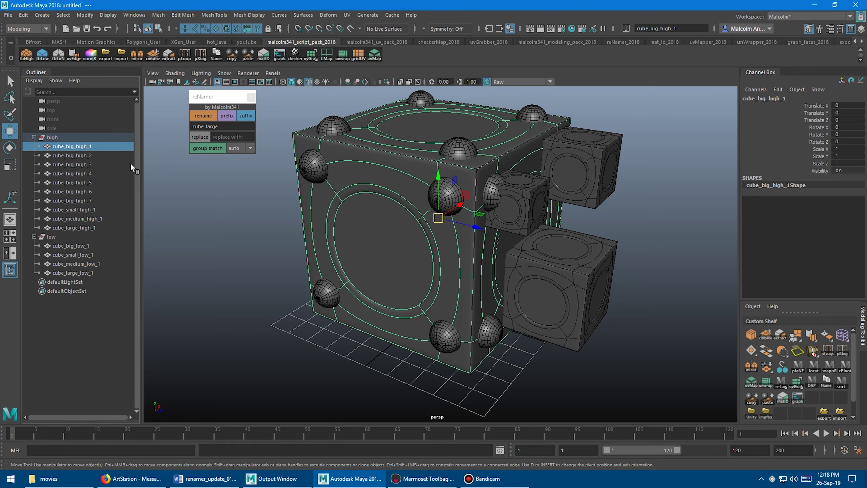
{"action": "key", "text": "alt+Tab"}
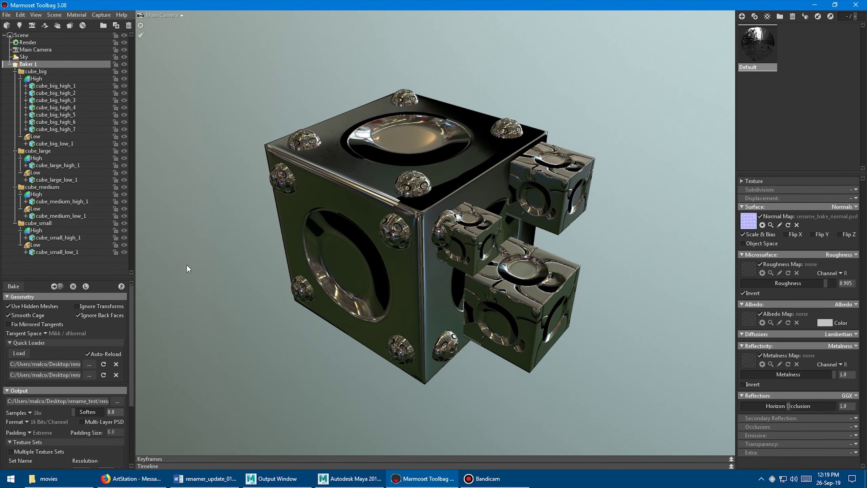
Bake the cube normals, then clear the Normal Map slot from the material
{"action": "left_click", "coordinate": [17, 287]}
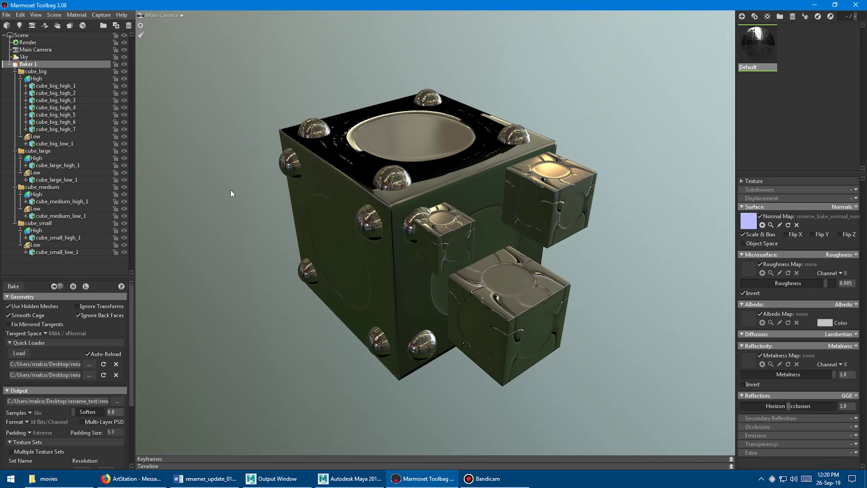
{"action": "left_click_drag", "start_coordinate": [236, 191], "coordinate": [476, 246]}
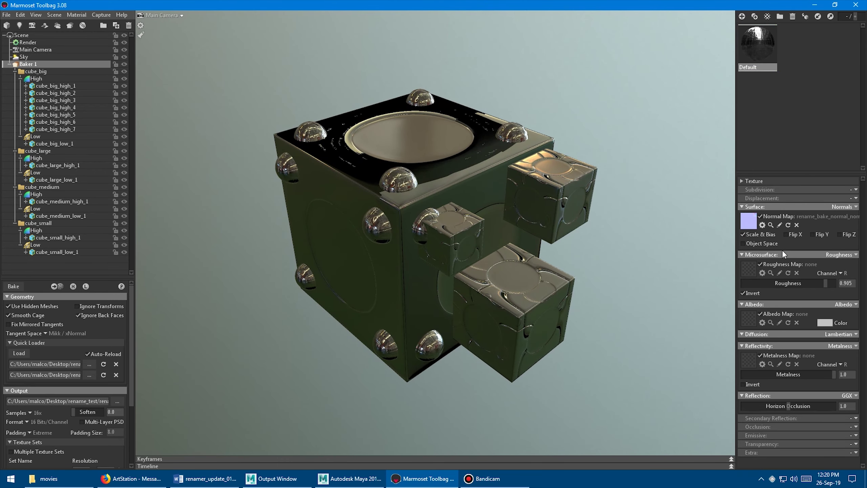
{"action": "left_click", "coordinate": [796, 225]}
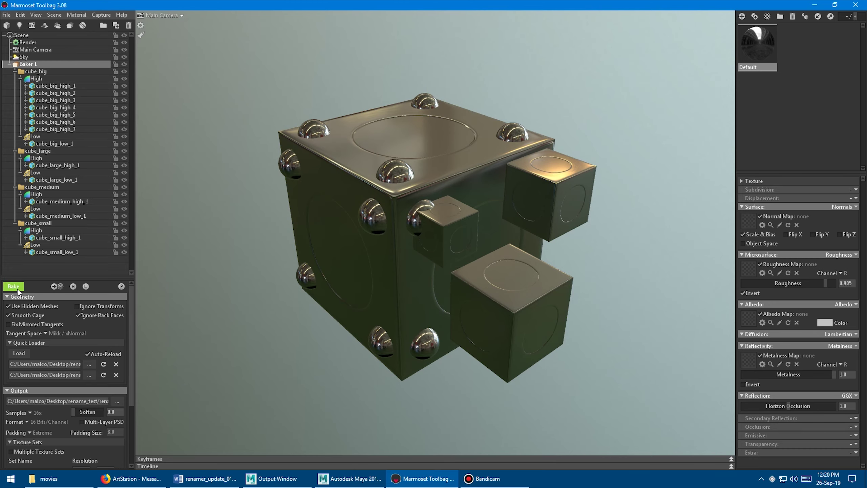
{"action": "left_click_drag", "start_coordinate": [268, 260], "coordinate": [287, 256]}
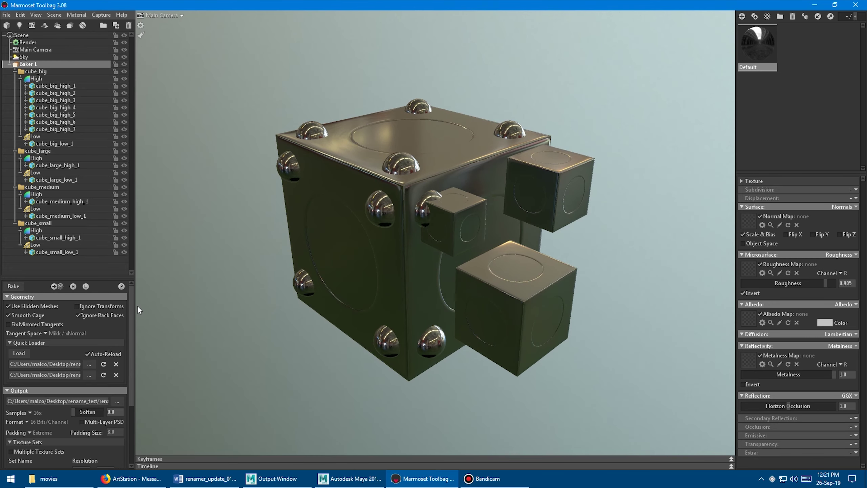
Preview only the high-poly meshes, then only the low-poly cubes
{"action": "left_click", "coordinate": [122, 286]}
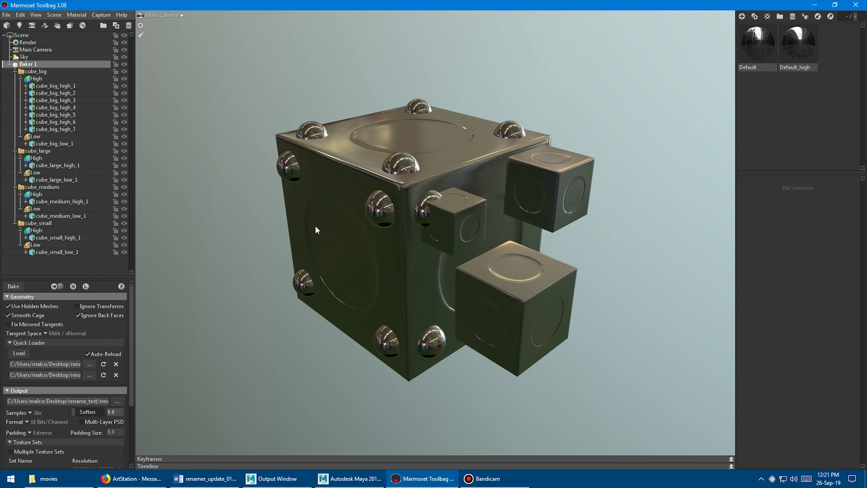
{"action": "left_click_drag", "start_coordinate": [315, 225], "coordinate": [312, 243]}
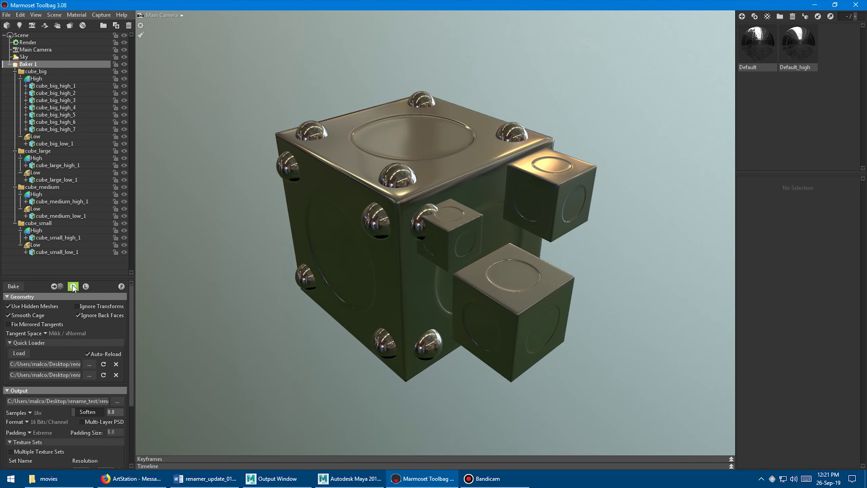
{"action": "left_click", "coordinate": [86, 286]}
{"action": "left_click_drag", "start_coordinate": [283, 231], "coordinate": [291, 199]}
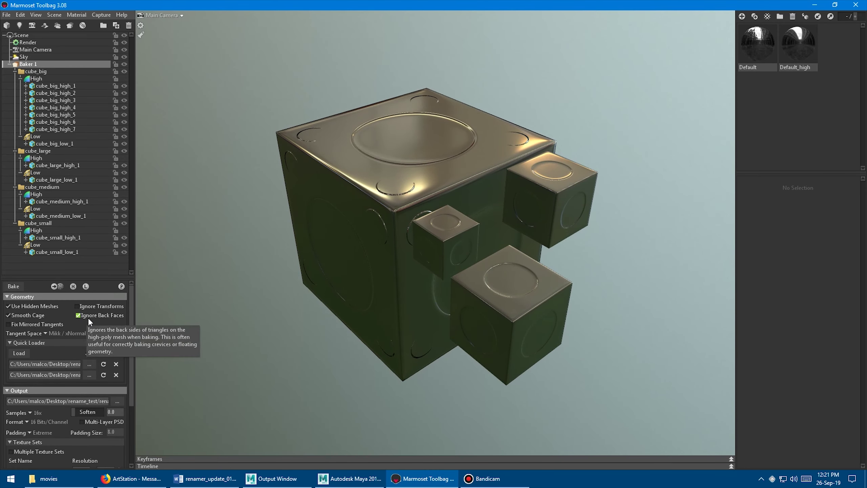
Collapse the Low groups of cube_big, cube_large, cube_medium and cube_small
{"action": "left_click", "coordinate": [21, 136]}
{"action": "left_click", "coordinate": [20, 165]}
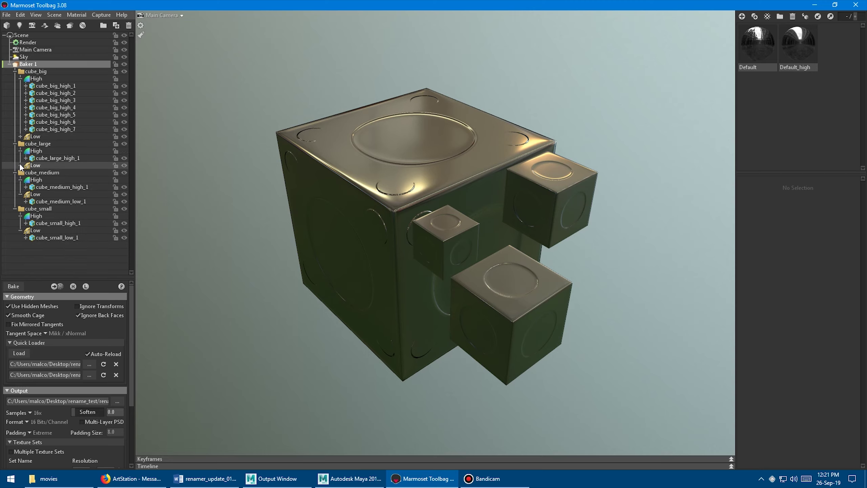
{"action": "left_click", "coordinate": [20, 194]}
{"action": "left_click", "coordinate": [20, 223]}
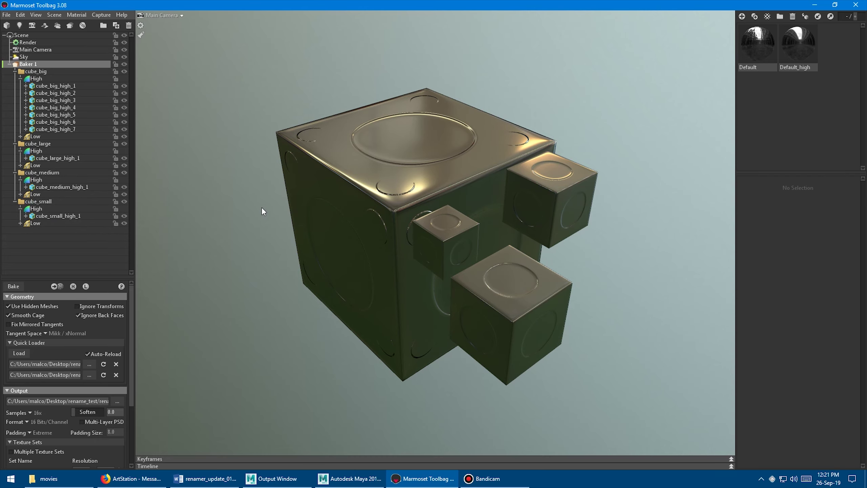
{"action": "left_click_drag", "start_coordinate": [262, 206], "coordinate": [372, 164]}
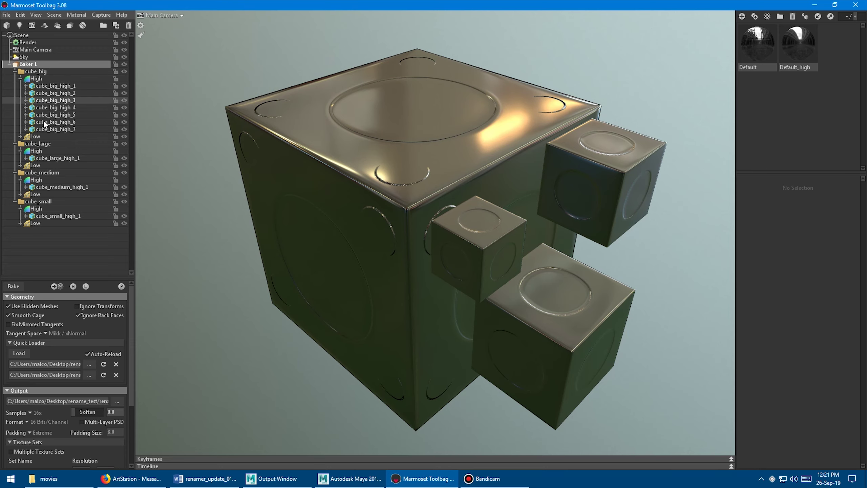
Select cube_big's Low group and enlarge its cage offset while inspecting the cubes
{"action": "left_click", "coordinate": [44, 136]}
{"action": "left_click_drag", "start_coordinate": [299, 161], "coordinate": [409, 193]}
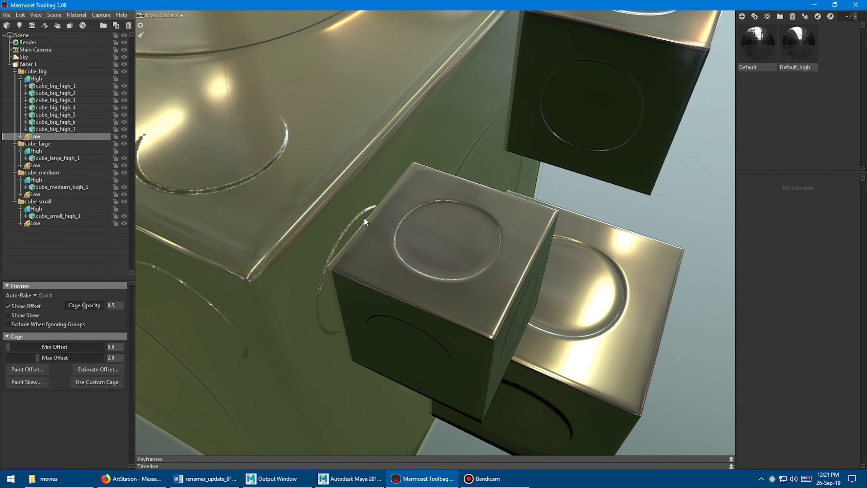
{"action": "left_click_drag", "start_coordinate": [377, 219], "coordinate": [412, 178]}
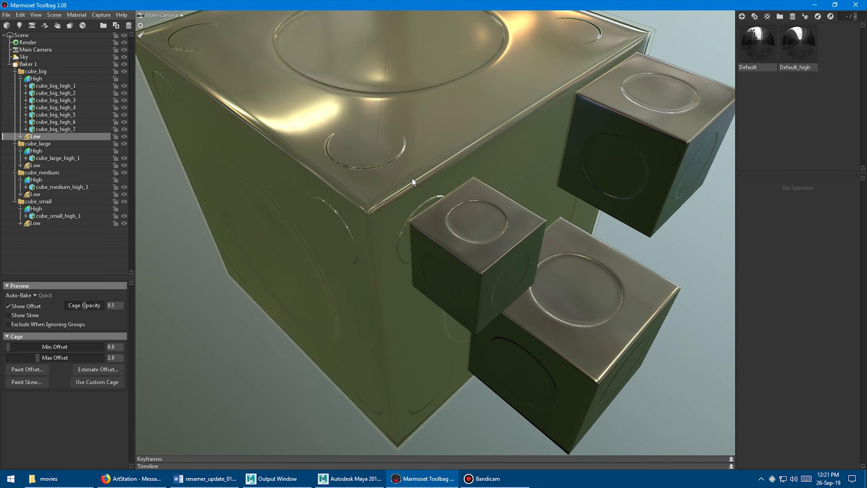
{"action": "left_click_drag", "start_coordinate": [52, 357], "coordinate": [79, 359]}
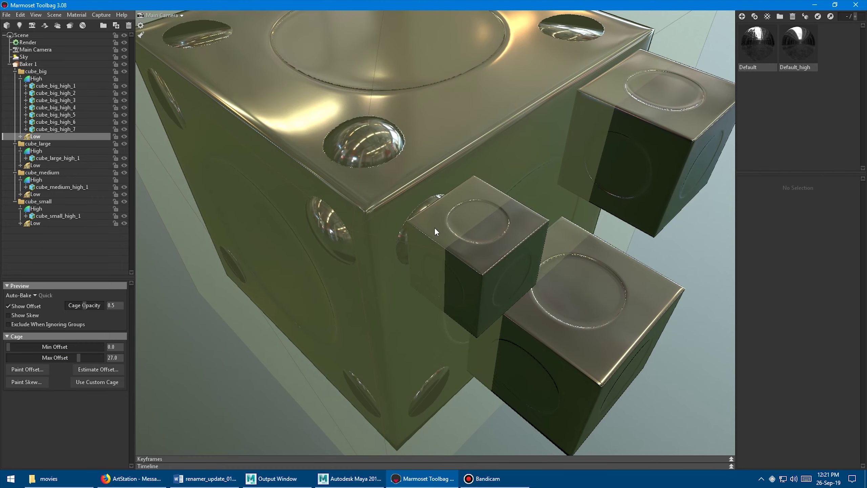
{"action": "left_click_drag", "start_coordinate": [434, 227], "coordinate": [388, 219]}
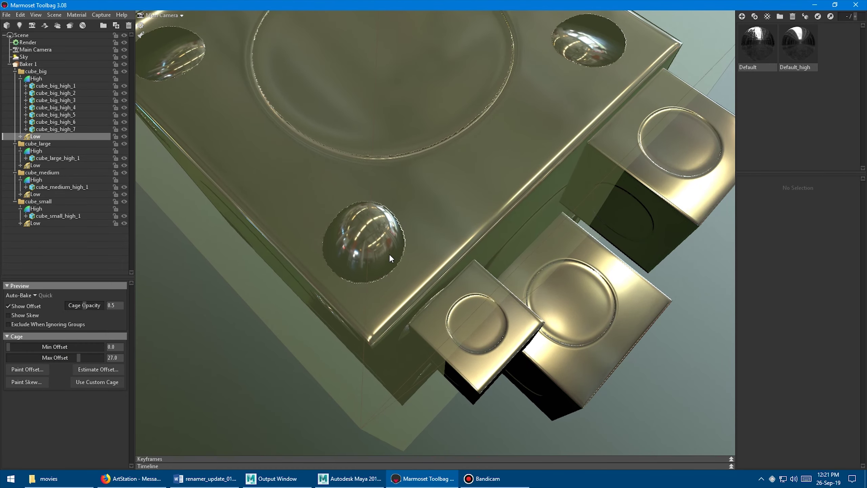
{"action": "mouse_move", "coordinate": [389, 253]}
{"action": "left_mouse_down"}
{"action": "mouse_move", "coordinate": [401, 233]}
{"action": "mouse_move", "coordinate": [390, 237]}
{"action": "left_mouse_up"}
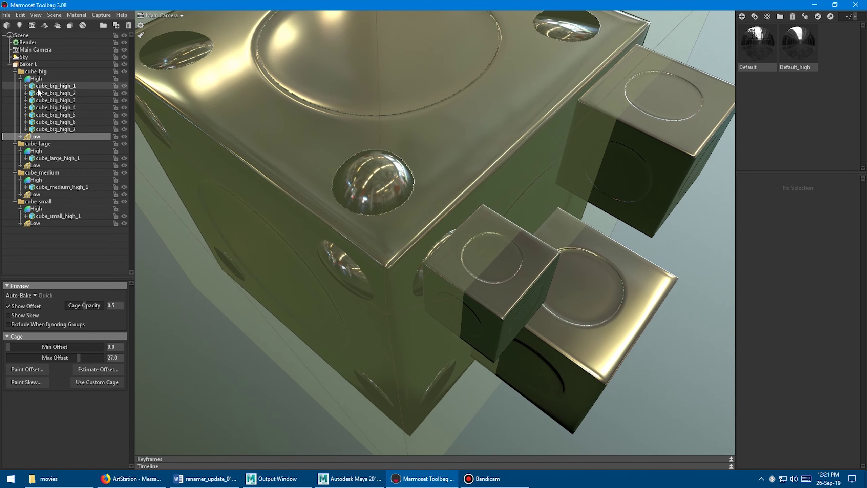
Switch Auto-Bake to Full and set the big cube's Max Offset to 18.73
{"action": "left_click", "coordinate": [36, 64]}
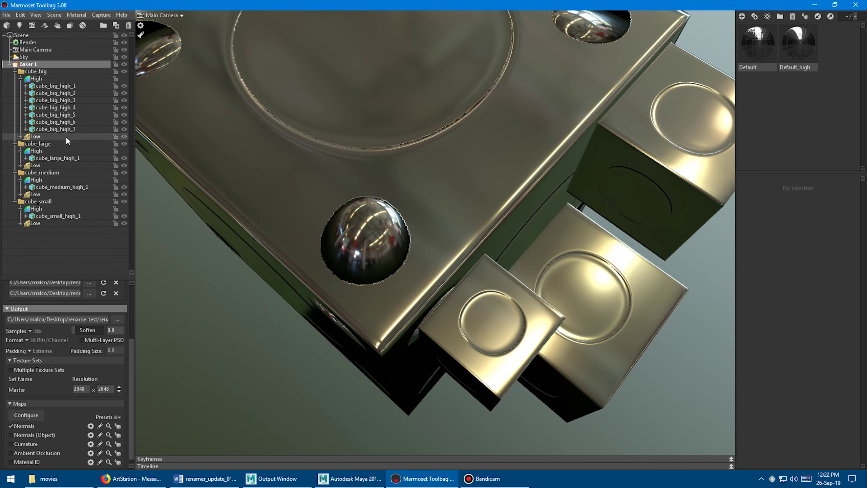
{"action": "left_click", "coordinate": [51, 136]}
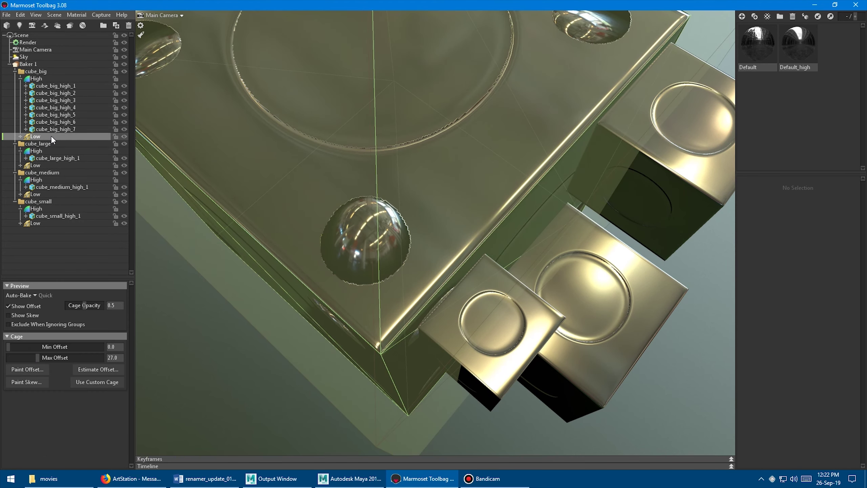
{"action": "left_click", "coordinate": [34, 294]}
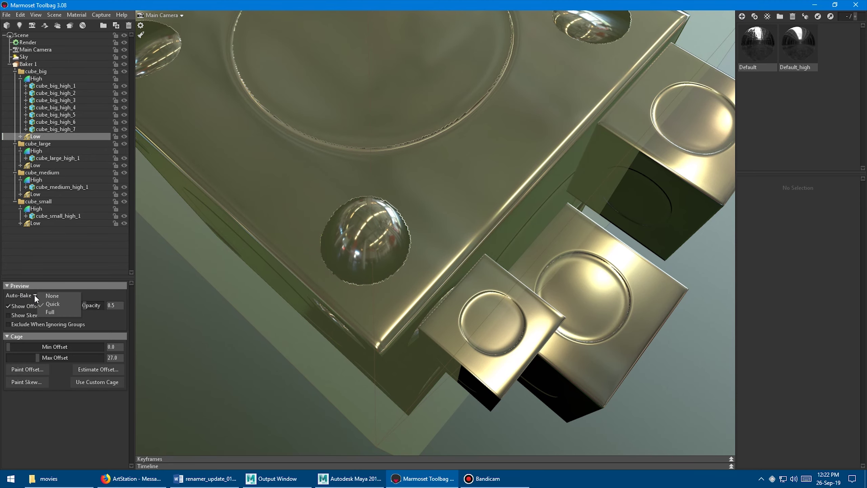
{"action": "left_click", "coordinate": [50, 311]}
{"action": "left_click_drag", "start_coordinate": [37, 357], "coordinate": [34, 358]}
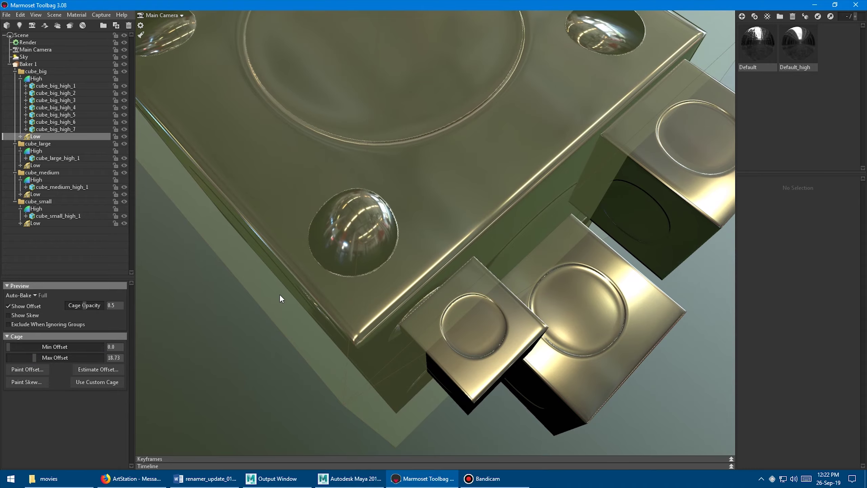
{"action": "left_click_drag", "start_coordinate": [290, 280], "coordinate": [543, 278]}
{"action": "left_click_drag", "start_coordinate": [492, 313], "coordinate": [403, 231]}
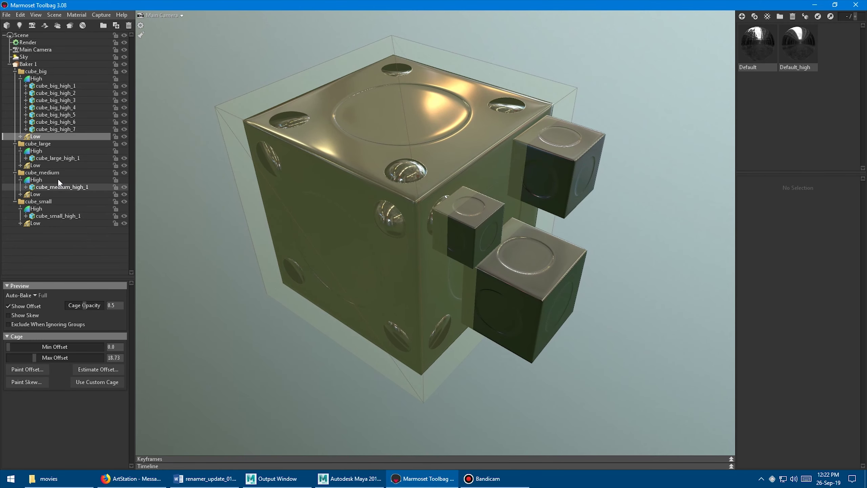
Raise the large cube's cage Max Offset to 0.691, then select the medium and small Low groups
{"action": "left_click", "coordinate": [44, 165]}
{"action": "left_click", "coordinate": [46, 193], "text": "ctrl"}
{"action": "left_click", "coordinate": [49, 222], "text": "ctrl"}
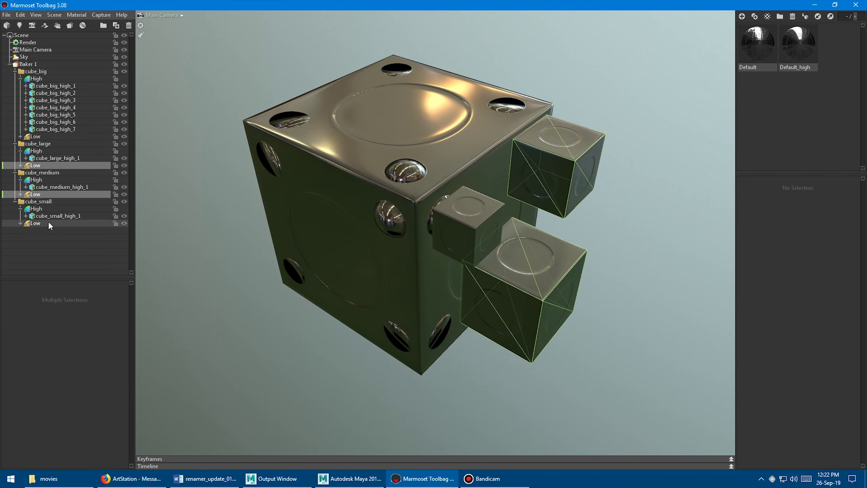
{"action": "left_click", "coordinate": [50, 164]}
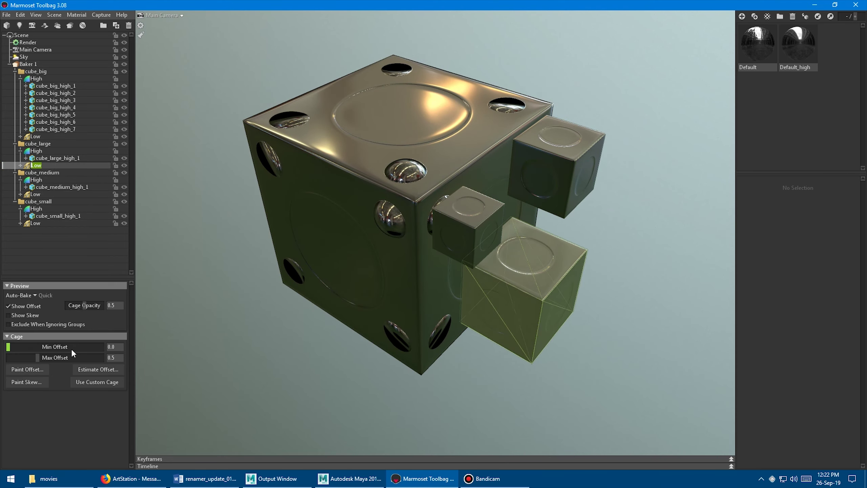
{"action": "left_click_drag", "start_coordinate": [37, 357], "coordinate": [82, 357]}
{"action": "left_click", "coordinate": [51, 193]}
{"action": "left_click", "coordinate": [48, 225]}
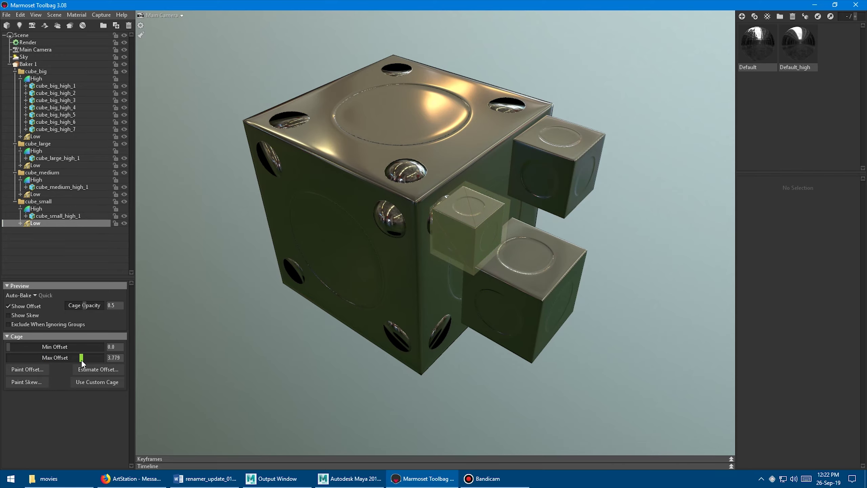
{"action": "left_click_drag", "start_coordinate": [323, 268], "coordinate": [326, 240]}
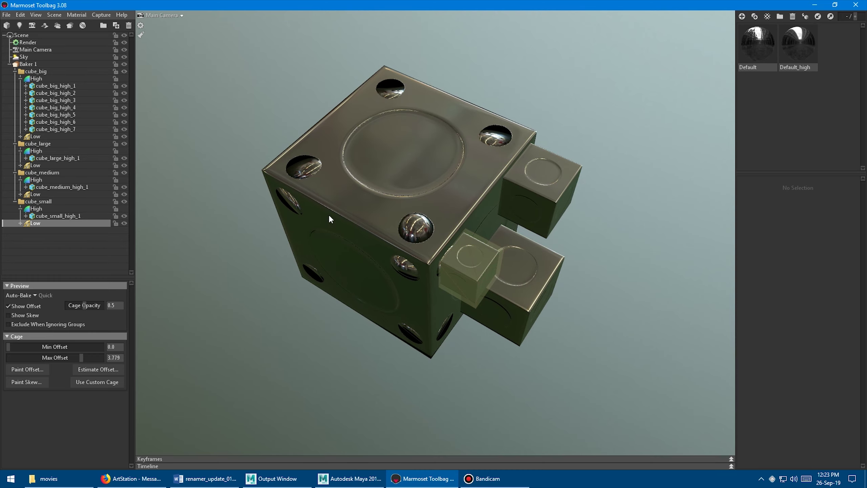
Reselect the bake settings, zoom in on the cubes, nudge the small cube and orbit around
{"action": "left_click", "coordinate": [313, 206]}
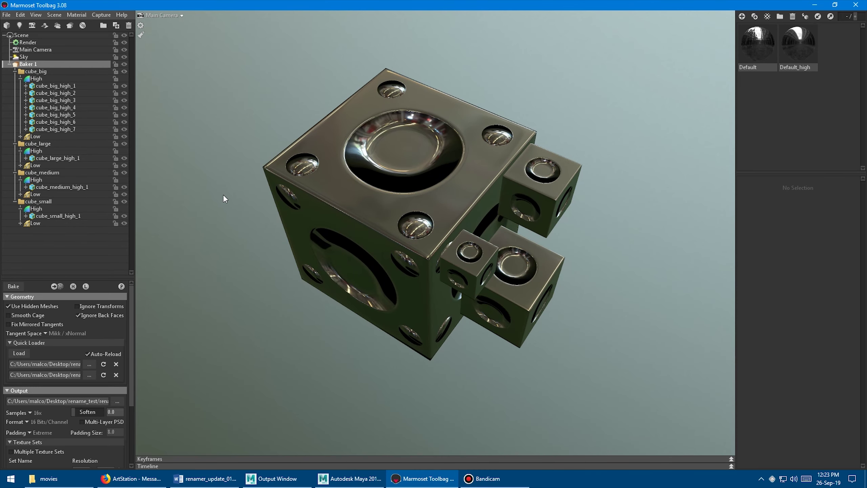
{"action": "right_click_drag", "start_coordinate": [223, 194], "coordinate": [373, 215]}
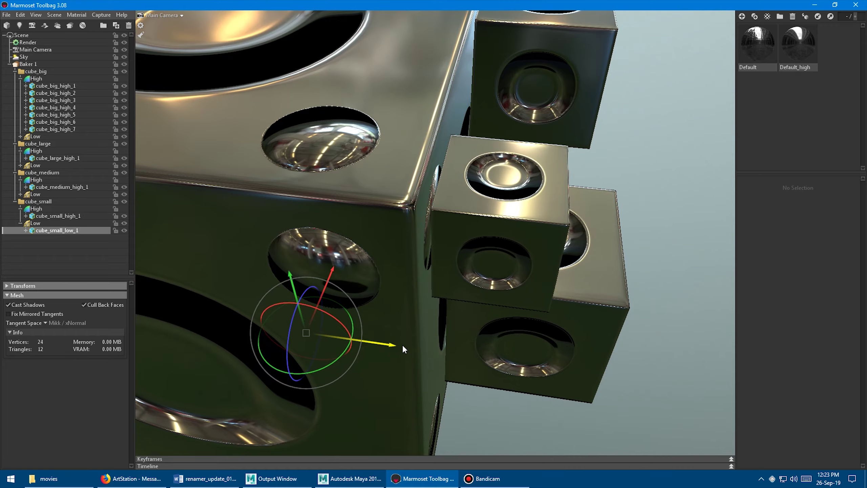
{"action": "left_click_drag", "start_coordinate": [402, 344], "coordinate": [426, 352]}
{"action": "left_click_drag", "start_coordinate": [426, 203], "coordinate": [323, 193]}
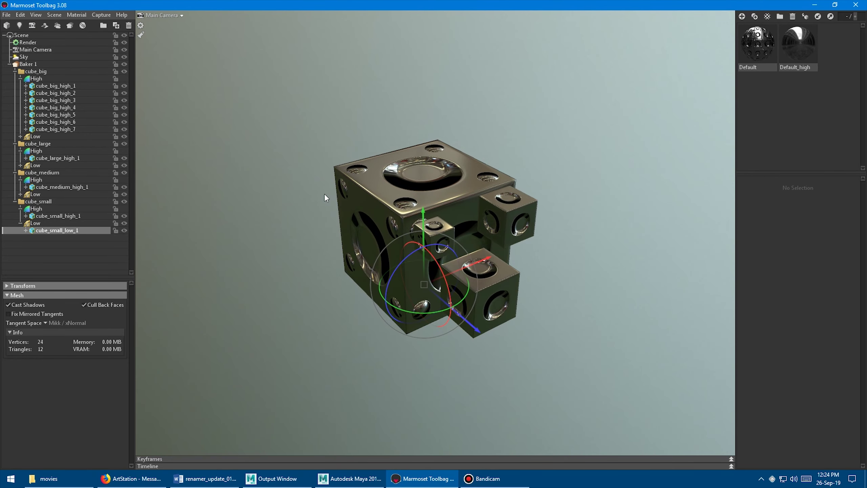
{"action": "scroll", "coordinate": [323, 193], "scroll_direction": "up", "scroll_amount": 5}
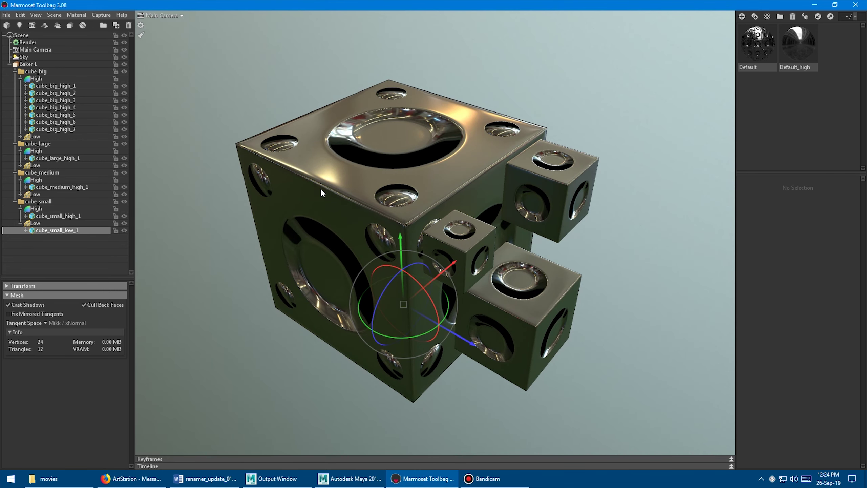
Switch back to Maya and orbit the view around the cubes
{"action": "left_click", "coordinate": [342, 478]}
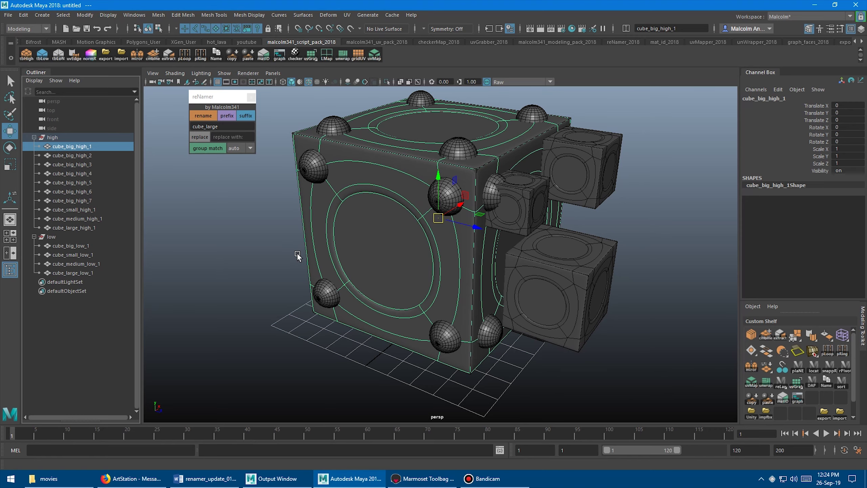
{"action": "mouse_move", "coordinate": [286, 257]}
{"action": "left_mouse_down", "text": "alt"}
{"action": "mouse_move", "coordinate": [284, 242]}
{"action": "mouse_move", "coordinate": [296, 243]}
{"action": "left_mouse_up", "text": "alt"}
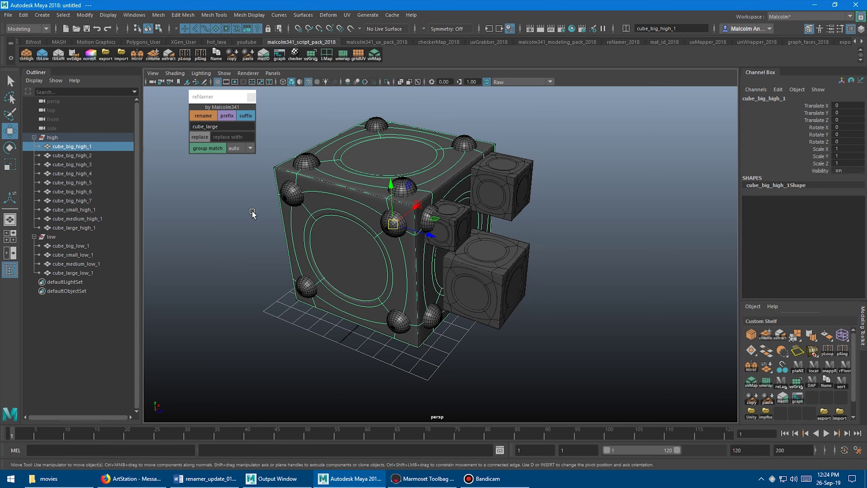
{"action": "left_click_drag", "start_coordinate": [209, 220], "coordinate": [230, 230], "text": "alt"}
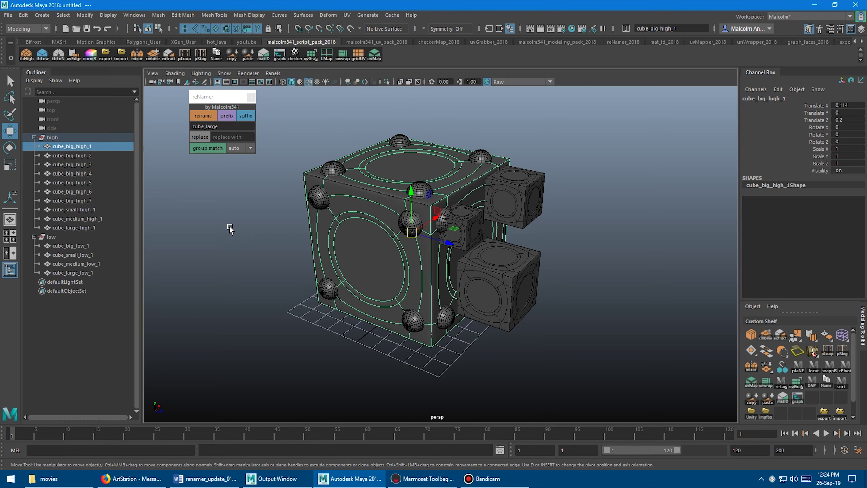
Set the reNamer group match numbering to _1001 and select cube_large_high_1
{"action": "left_click", "coordinate": [238, 151]}
{"action": "left_click", "coordinate": [234, 150]}
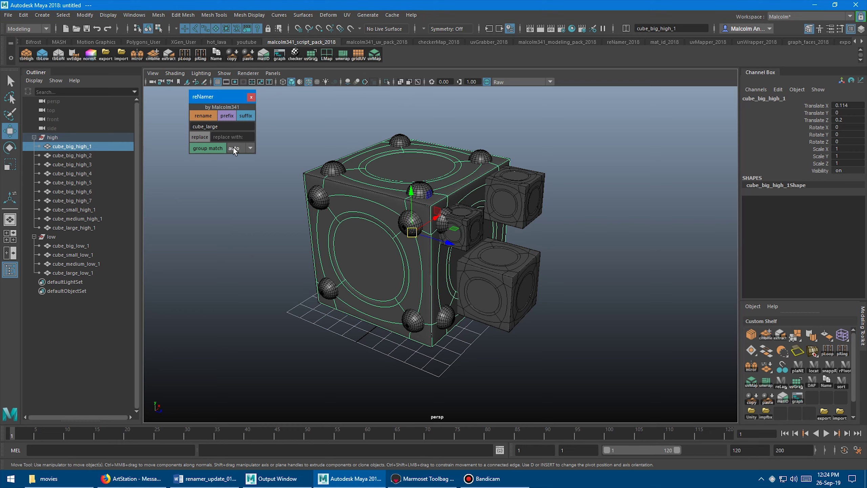
{"action": "left_click", "coordinate": [245, 150]}
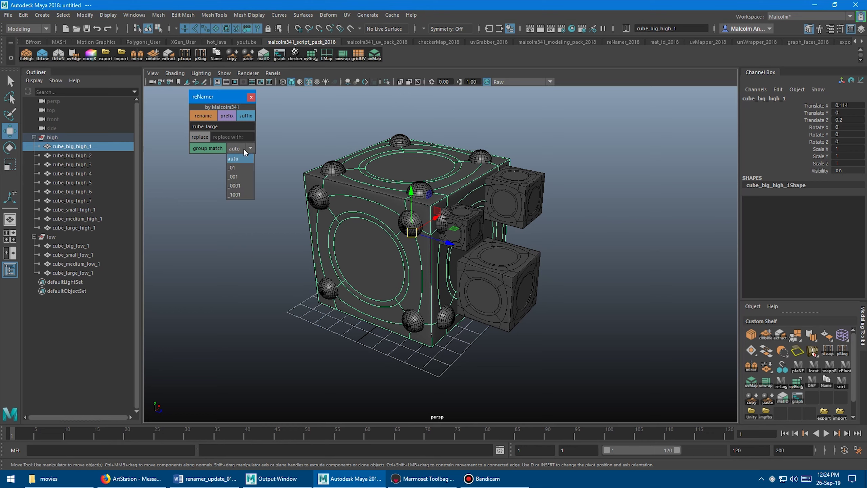
{"action": "left_click", "coordinate": [239, 193]}
{"action": "left_click", "coordinate": [239, 150]}
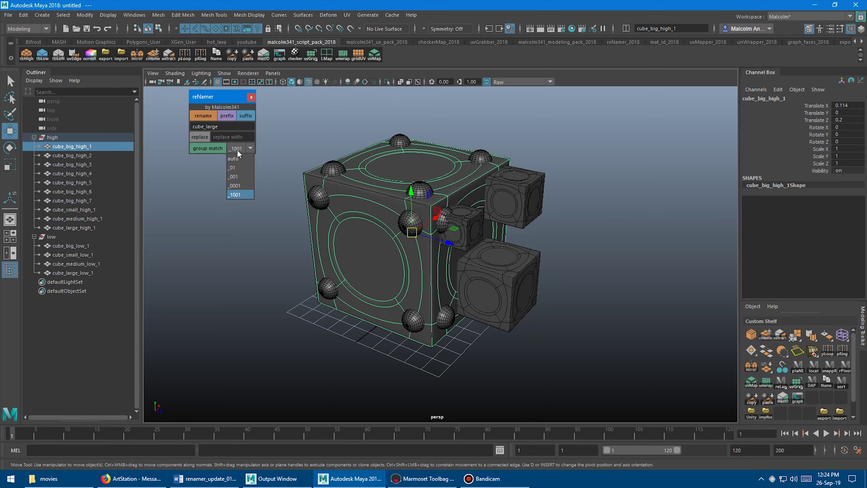
{"action": "left_click", "coordinate": [238, 151]}
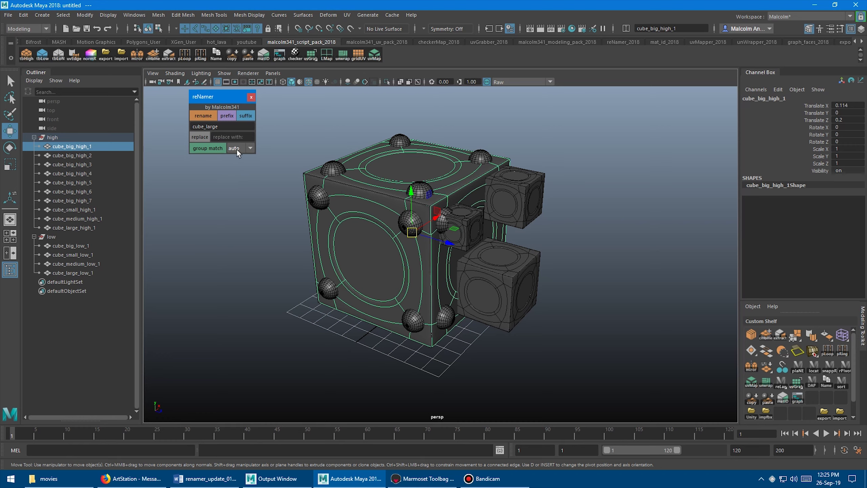
{"action": "left_click_drag", "start_coordinate": [226, 188], "coordinate": [241, 177], "text": "alt"}
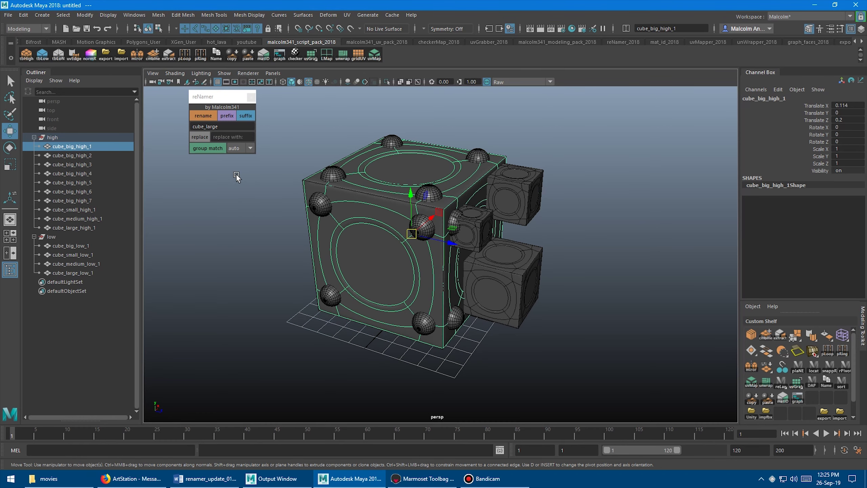
{"action": "left_click", "coordinate": [241, 148]}
{"action": "left_click", "coordinate": [237, 195]}
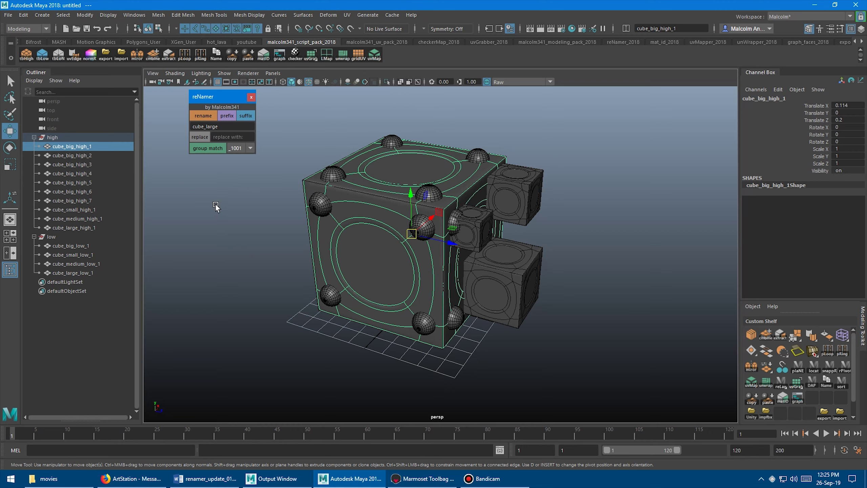
{"action": "left_click", "coordinate": [88, 227]}
Move the ten high cubes out of their group and delete the low group
{"action": "left_click", "coordinate": [71, 147], "text": "shift"}
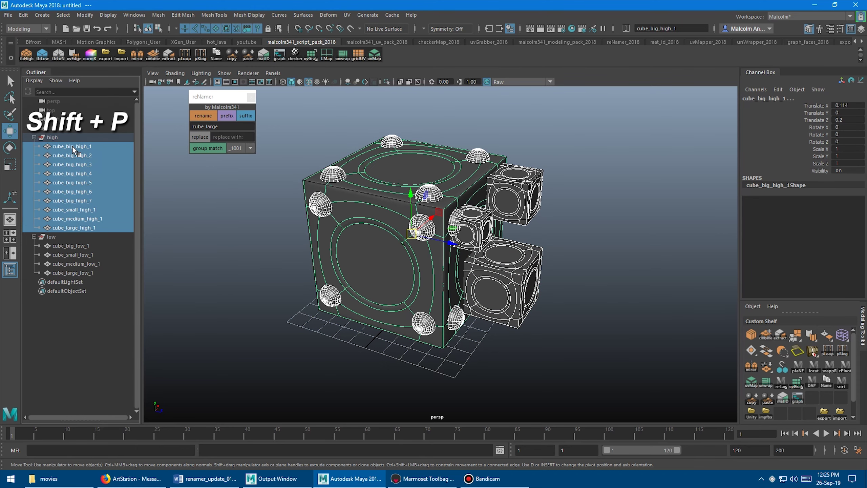
{"action": "key", "text": "shift+p"}
{"action": "left_click", "coordinate": [72, 146]}
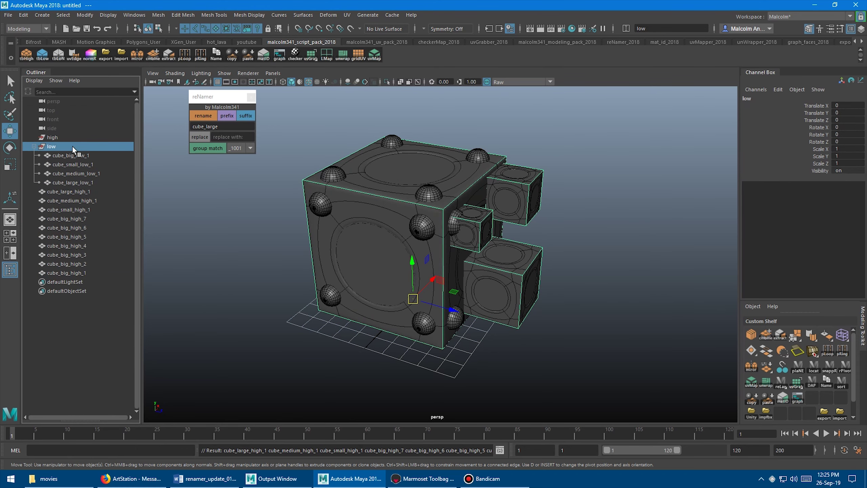
{"action": "key", "text": "Delete"}
Select all ten high cubes and rename them with the base name 'test'
{"action": "left_click", "coordinate": [73, 146]}
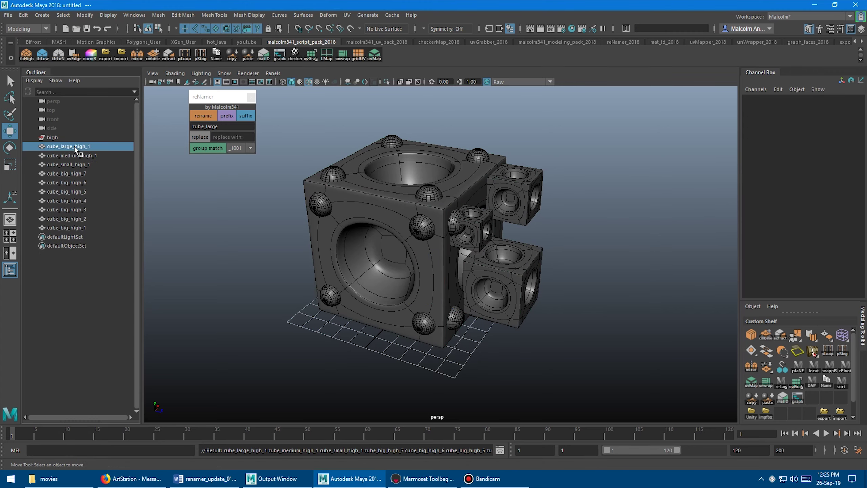
{"action": "key", "text": "a"}
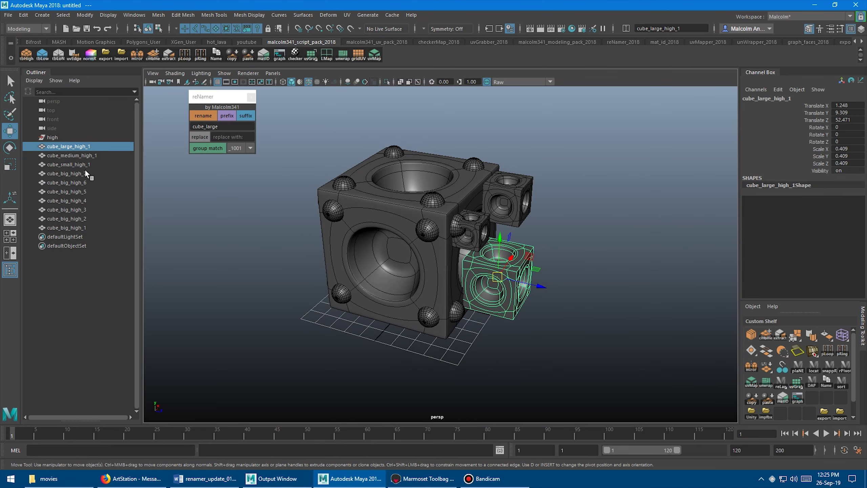
{"action": "left_click_drag", "start_coordinate": [75, 151], "coordinate": [80, 229]}
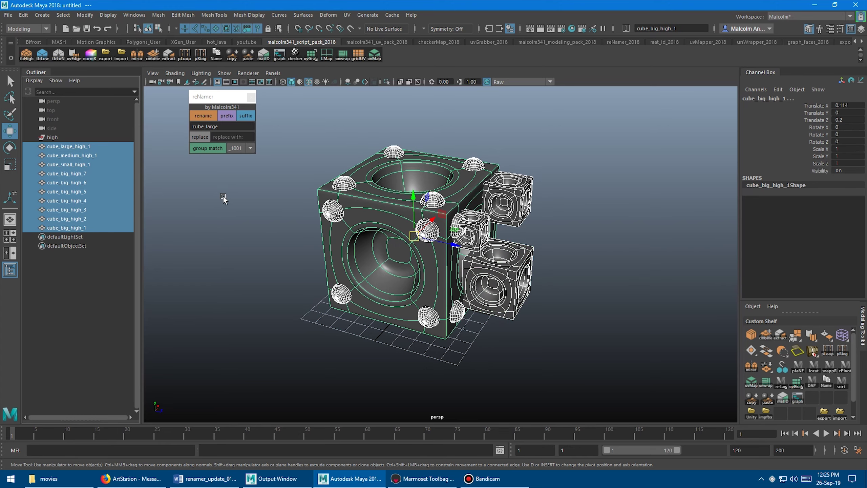
{"action": "left_click", "coordinate": [237, 156]}
{"action": "left_click", "coordinate": [240, 165]}
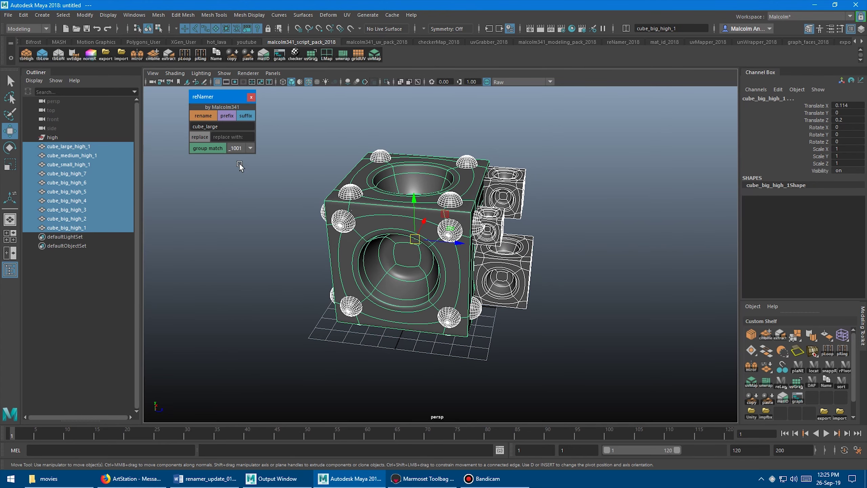
{"action": "double_click", "coordinate": [225, 127]}
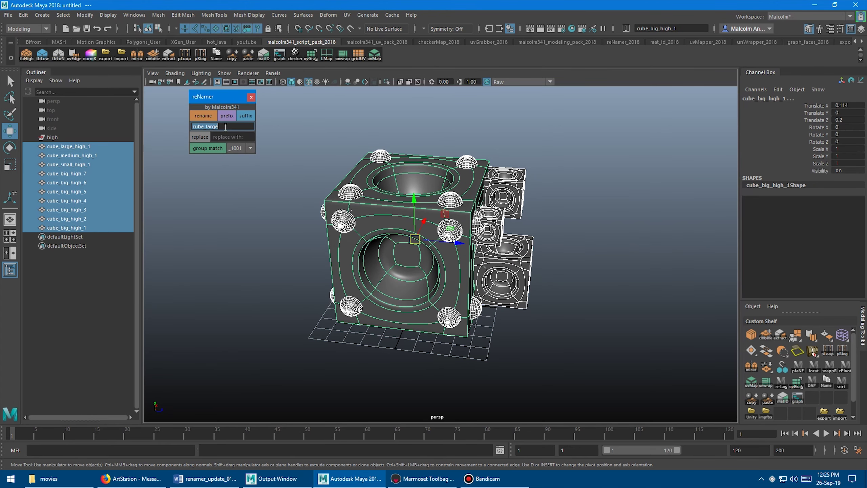
{"action": "type", "text": "test"}
{"action": "left_click", "coordinate": [202, 116]}
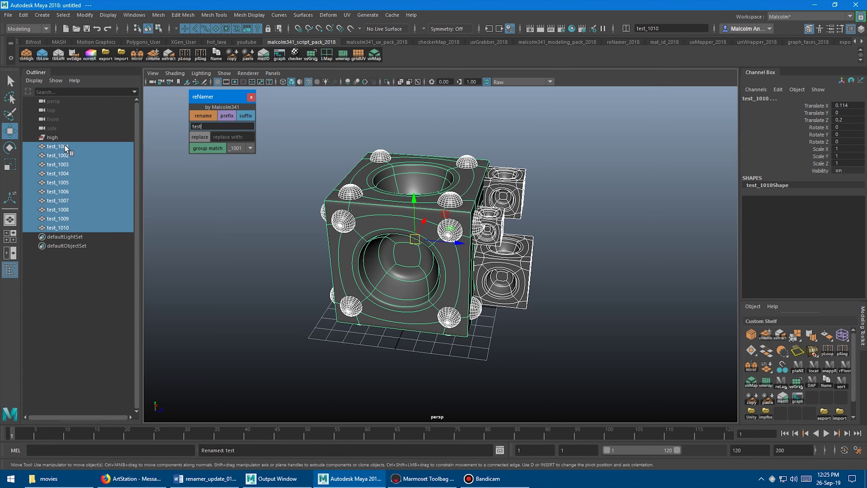
Rename with _01, then _001, then _1001 numbering, ending at test_1001–test_1010, and reselect them
{"action": "left_click", "coordinate": [239, 148]}
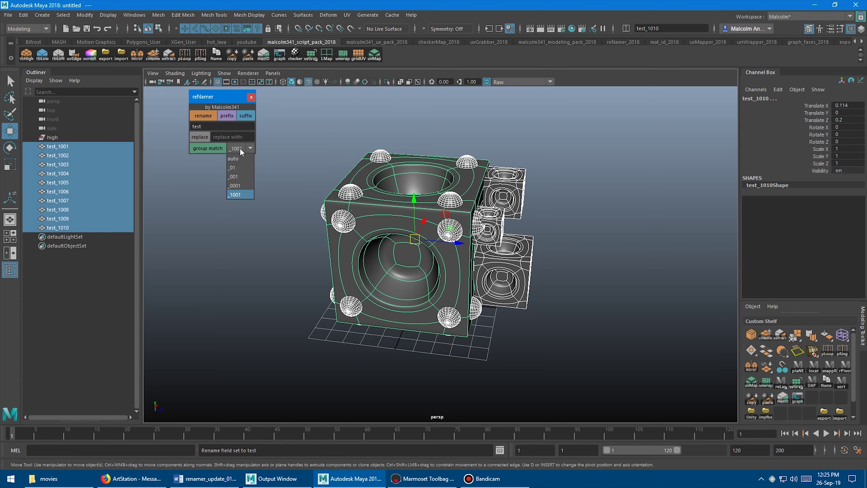
{"action": "left_click", "coordinate": [240, 167]}
{"action": "left_click", "coordinate": [205, 116]}
{"action": "left_click", "coordinate": [241, 149]}
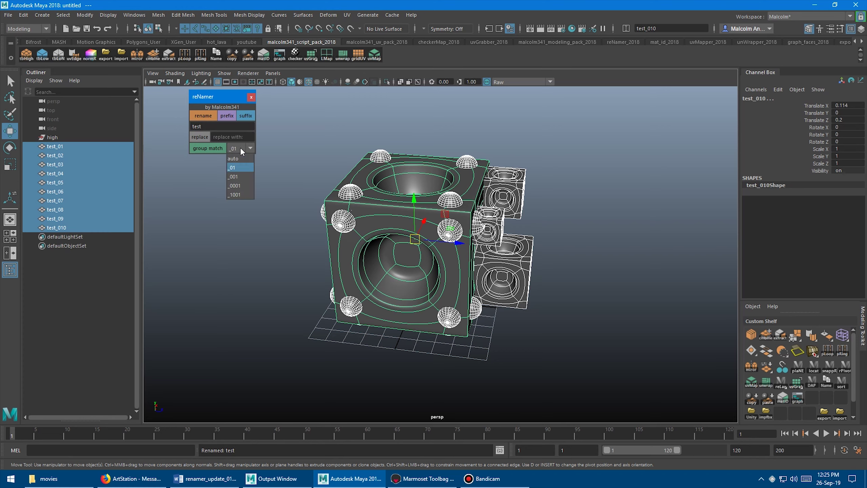
{"action": "left_click", "coordinate": [233, 176]}
{"action": "left_click", "coordinate": [205, 117]}
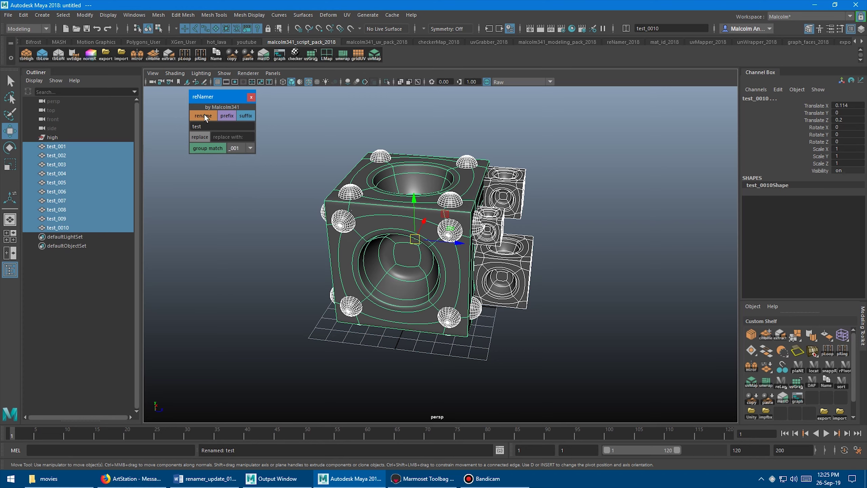
{"action": "left_click", "coordinate": [239, 149]}
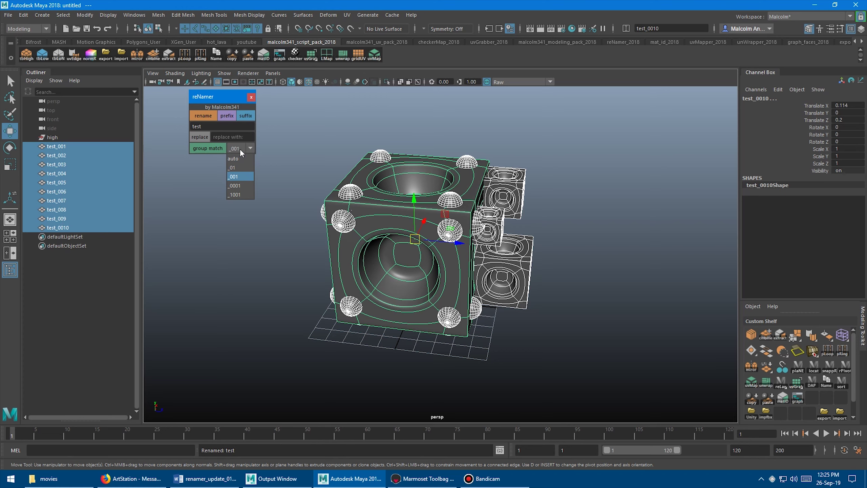
{"action": "left_click", "coordinate": [235, 194]}
{"action": "left_click", "coordinate": [205, 116]}
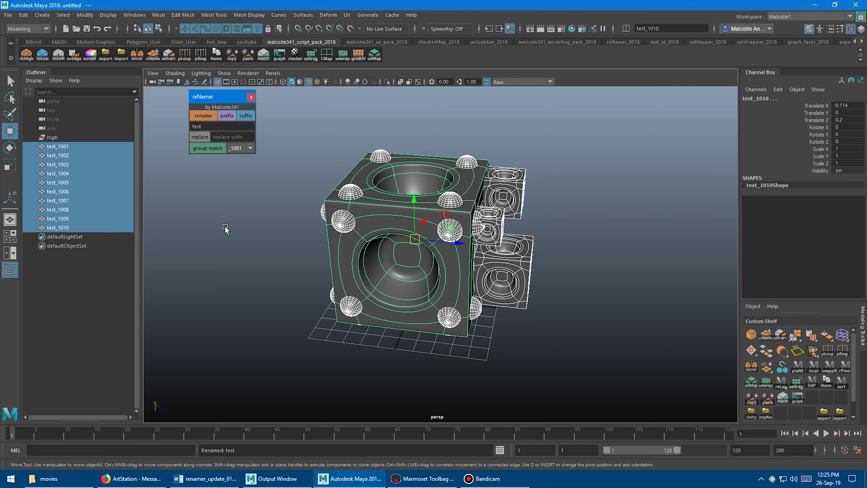
{"action": "left_click", "coordinate": [163, 203]}
{"action": "left_click", "coordinate": [58, 147]}
{"action": "left_click", "coordinate": [75, 228], "text": "shift"}
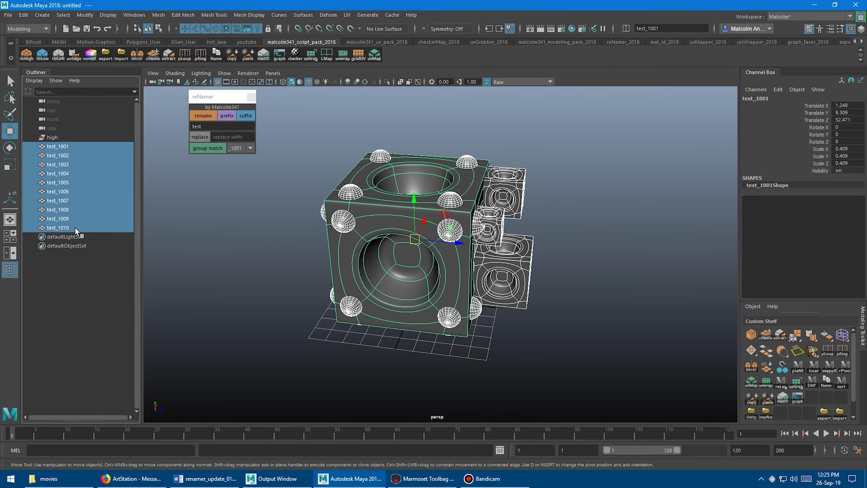
Group the ten test objects into group1 and rename its children with _01 numbering
{"action": "key", "text": "ctrl+g"}
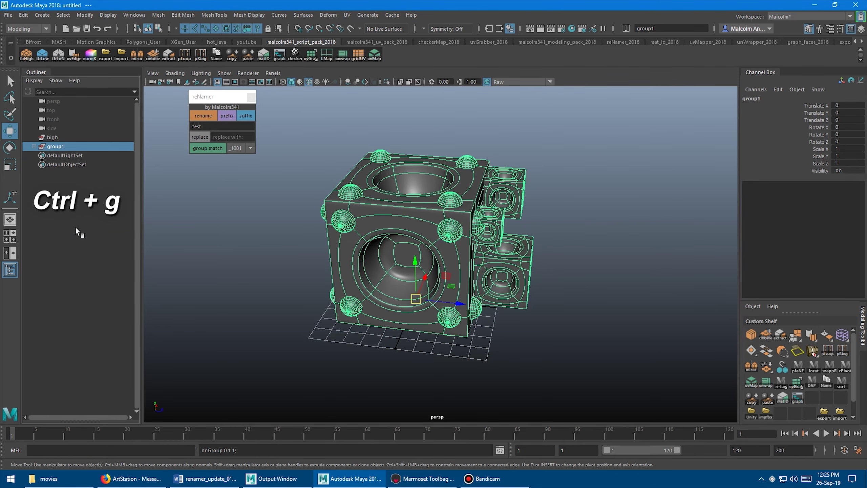
{"action": "left_click", "coordinate": [34, 146]}
{"action": "left_click", "coordinate": [63, 156]}
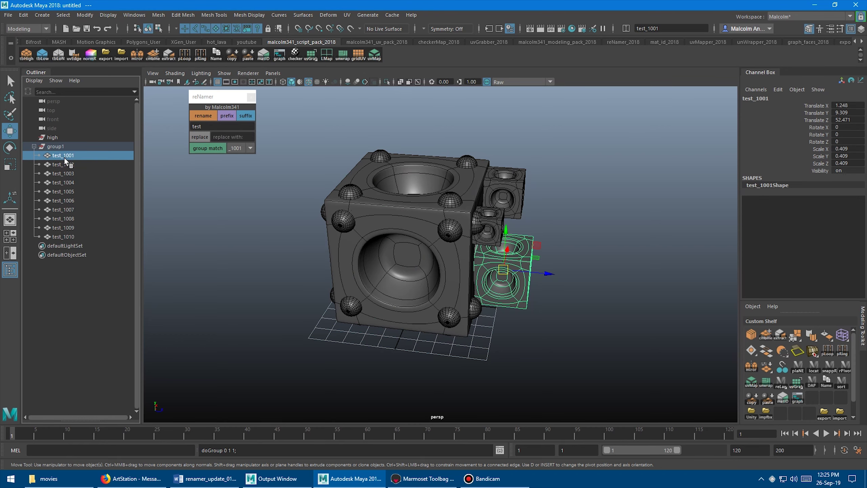
{"action": "left_click", "coordinate": [69, 236], "text": "shift"}
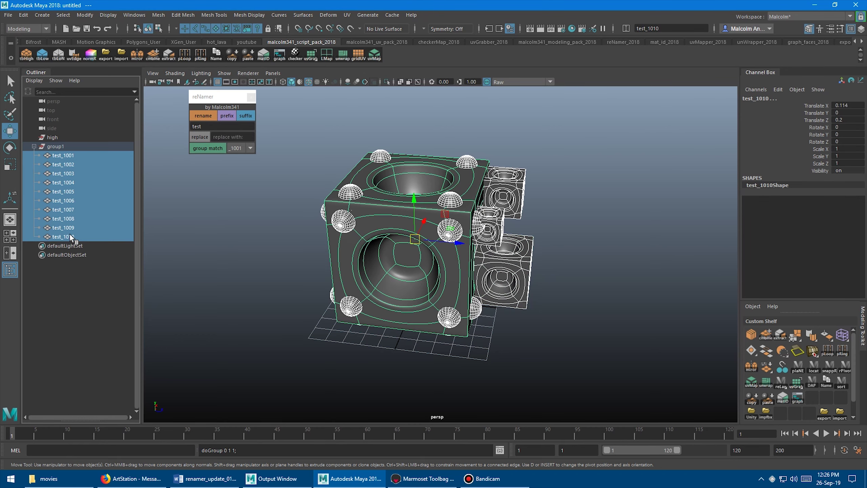
{"action": "left_click", "coordinate": [235, 148]}
{"action": "left_click", "coordinate": [238, 169]}
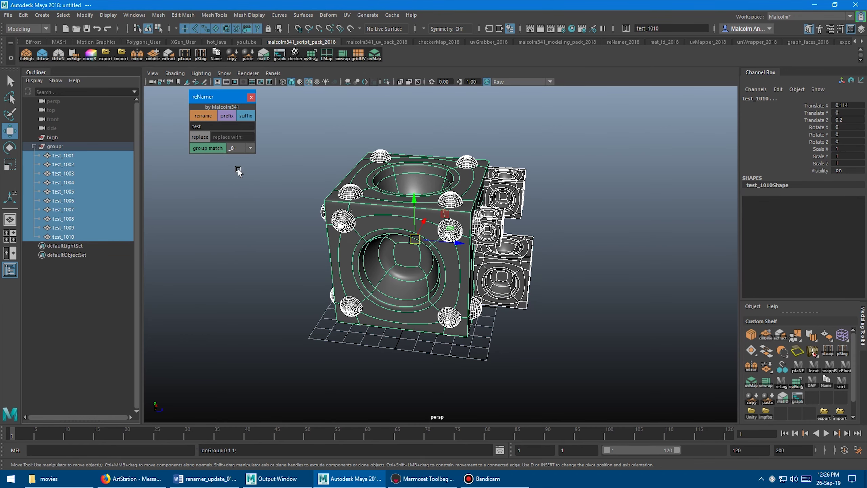
{"action": "left_click", "coordinate": [207, 117]}
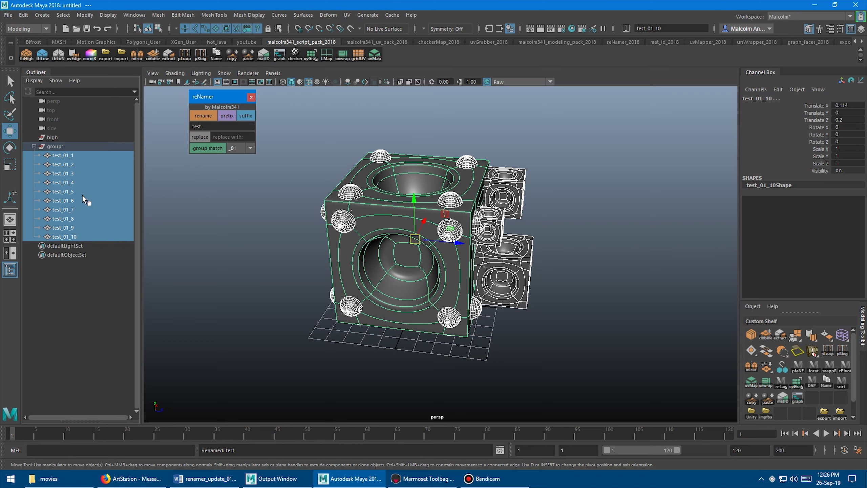
Switch the group match numbering to auto and rename the children test_1 through test_10
{"action": "left_click", "coordinate": [237, 148]}
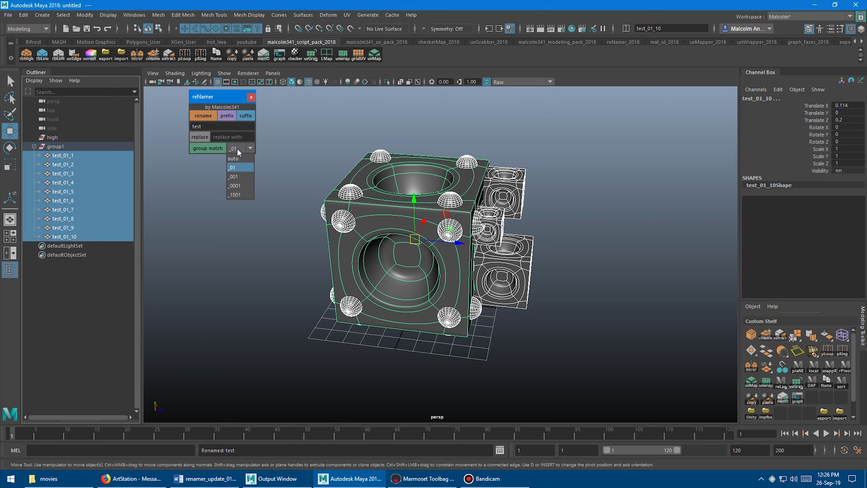
{"action": "left_click", "coordinate": [241, 158]}
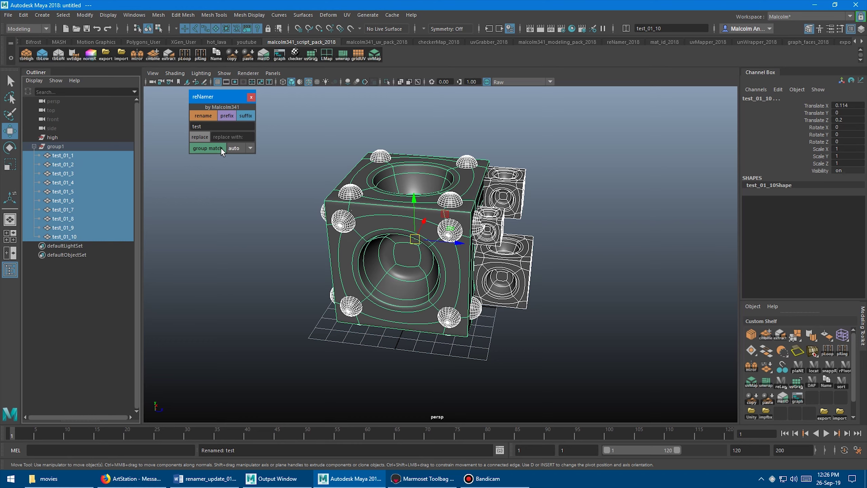
{"action": "left_click", "coordinate": [240, 150]}
{"action": "left_click", "coordinate": [238, 150]}
{"action": "left_click", "coordinate": [203, 116]}
Rename the group1 objects using the _1001 numbering format
{"action": "scroll", "coordinate": [232, 204], "scroll_direction": "up", "scroll_amount": 1}
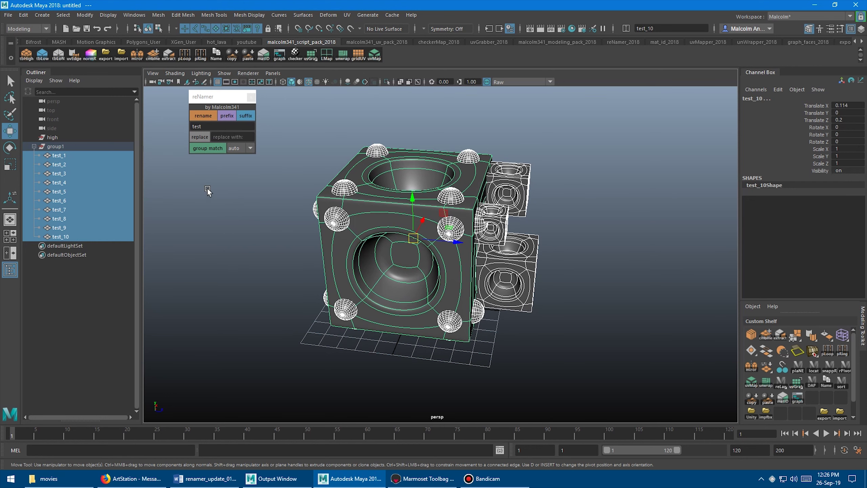
{"action": "left_click", "coordinate": [237, 150]}
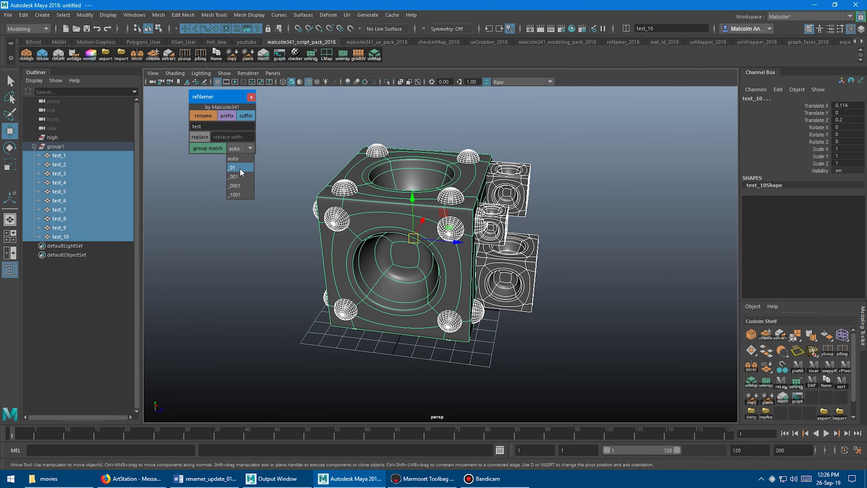
{"action": "left_click", "coordinate": [238, 194]}
{"action": "left_click", "coordinate": [203, 116]}
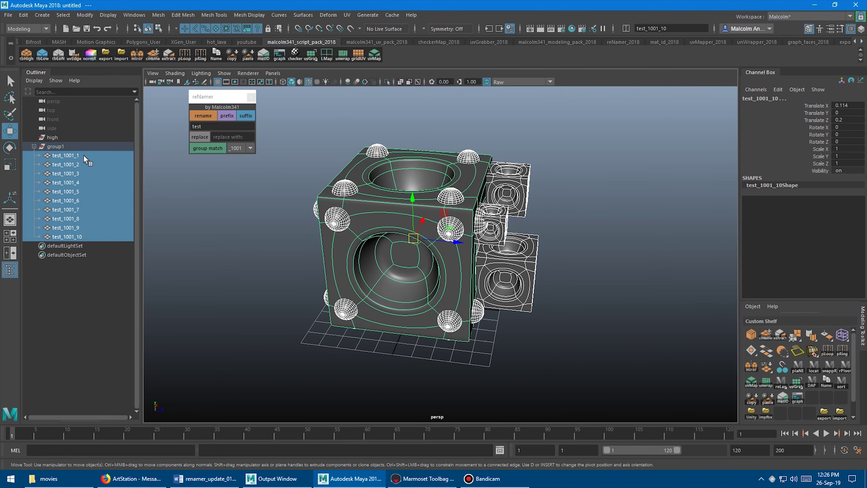
Unparent the ten objects, rename them test_1001–test_1010, and drag them back into group1
{"action": "left_click", "coordinate": [83, 154]}
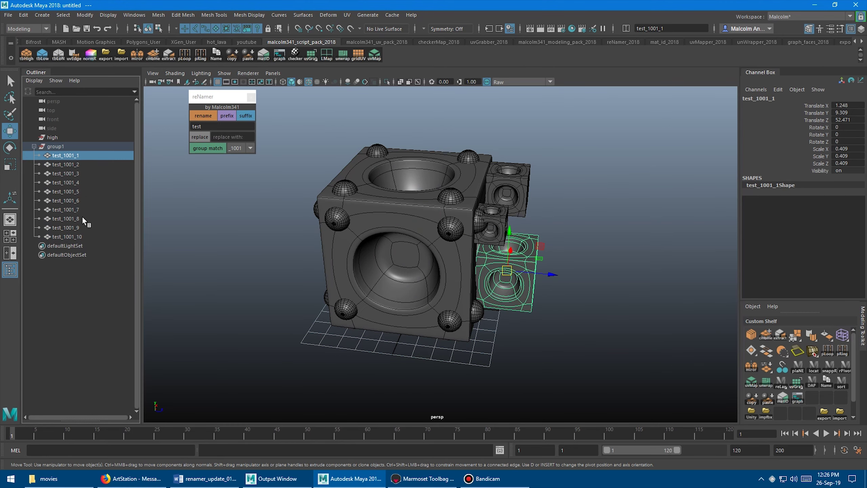
{"action": "left_click", "coordinate": [83, 236], "text": "shift"}
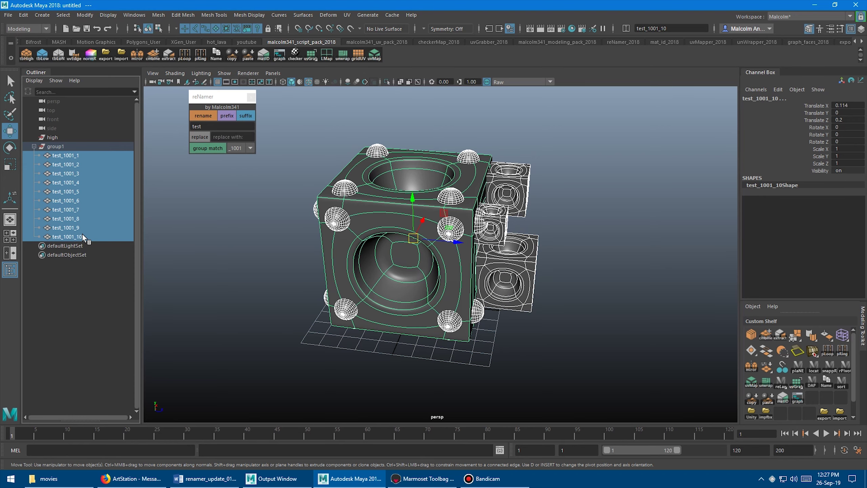
{"action": "key", "text": "shift+p"}
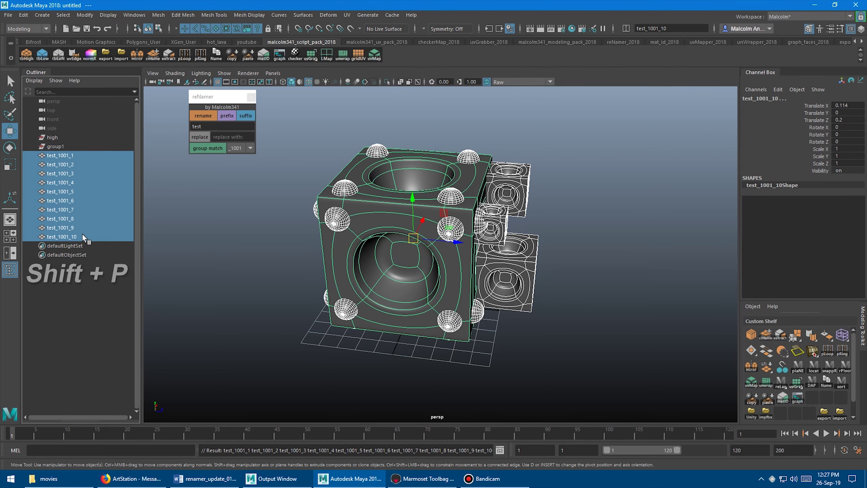
{"action": "left_click", "coordinate": [23, 15]}
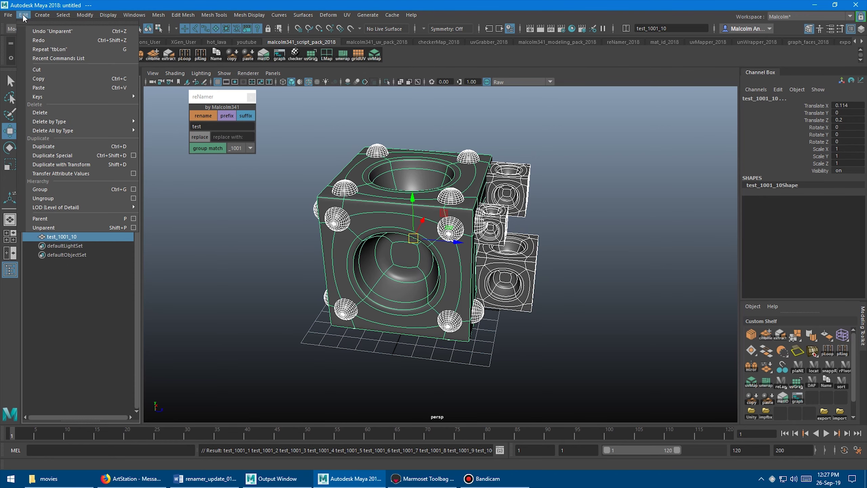
{"action": "left_click", "coordinate": [78, 228]}
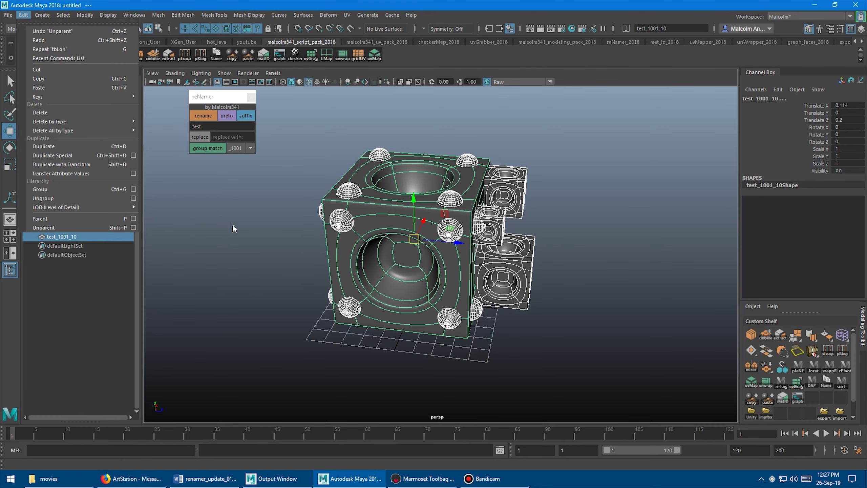
{"action": "left_click", "coordinate": [203, 115]}
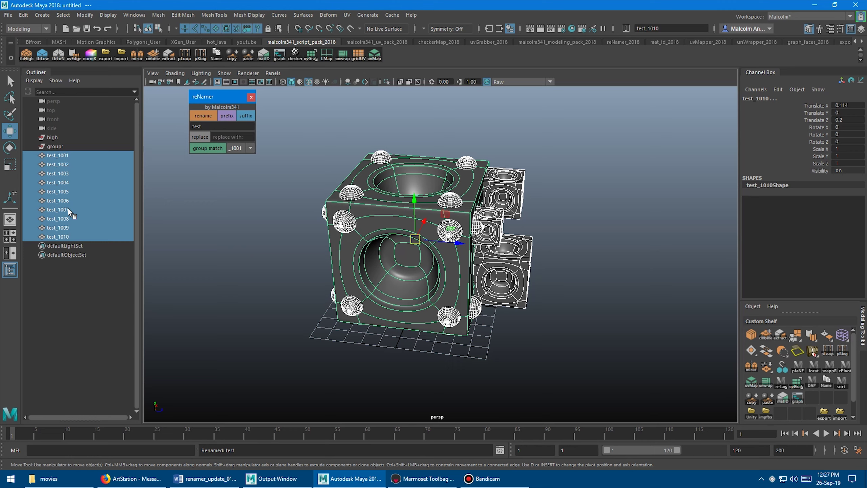
{"action": "middle_click_drag", "start_coordinate": [64, 157], "coordinate": [62, 145]}
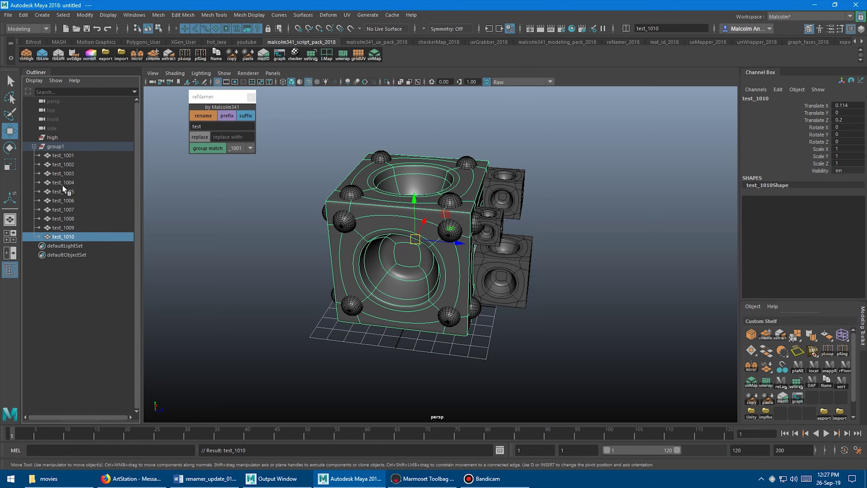
{"action": "mouse_move", "coordinate": [69, 153]}
{"action": "middle_mouse_down"}
{"action": "mouse_move", "coordinate": [194, 181]}
{"action": "mouse_move", "coordinate": [70, 157]}
{"action": "middle_mouse_up"}
Select test_1004 and reset the numbering format to auto
{"action": "left_click", "coordinate": [63, 182]}
{"action": "middle_click_drag", "start_coordinate": [70, 186], "coordinate": [73, 153]}
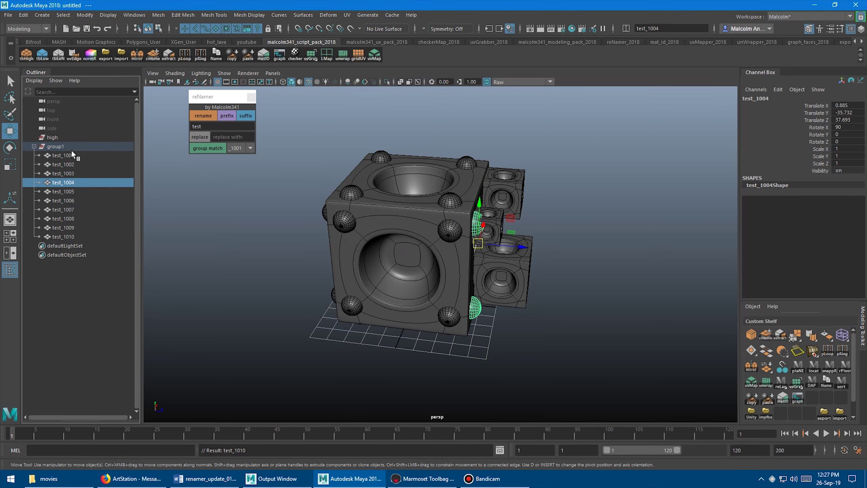
{"action": "left_click", "coordinate": [237, 148]}
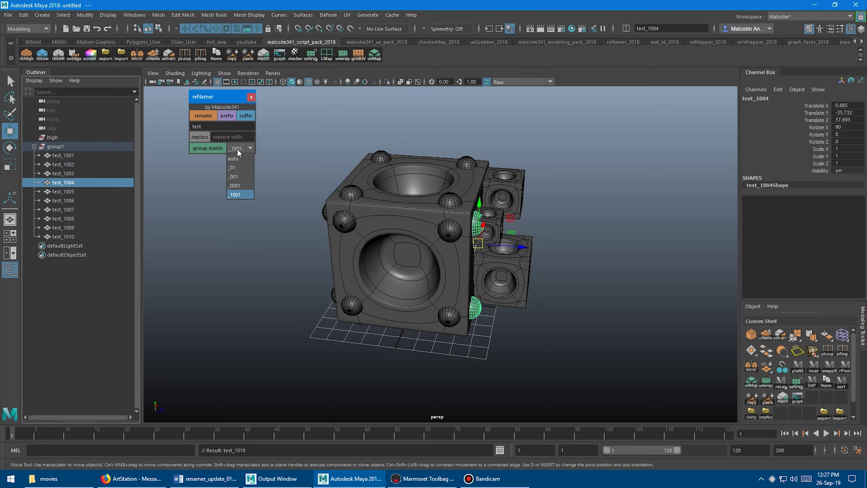
{"action": "left_click", "coordinate": [237, 159]}
{"action": "middle_click_drag", "start_coordinate": [244, 188], "coordinate": [106, 171]}
Unparent the ten objects, rename them test_001–test_0010 with _001 numbering, and return them to group1
{"action": "left_click_drag", "start_coordinate": [77, 155], "coordinate": [83, 233]}
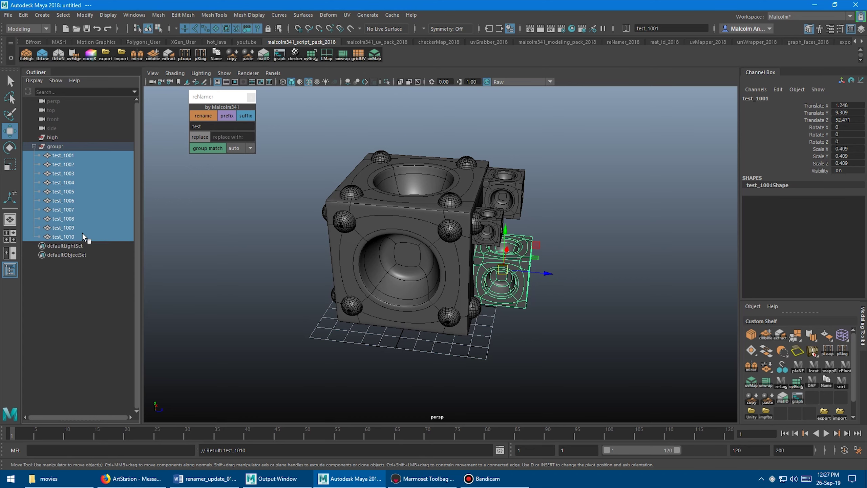
{"action": "key", "text": "shift+p"}
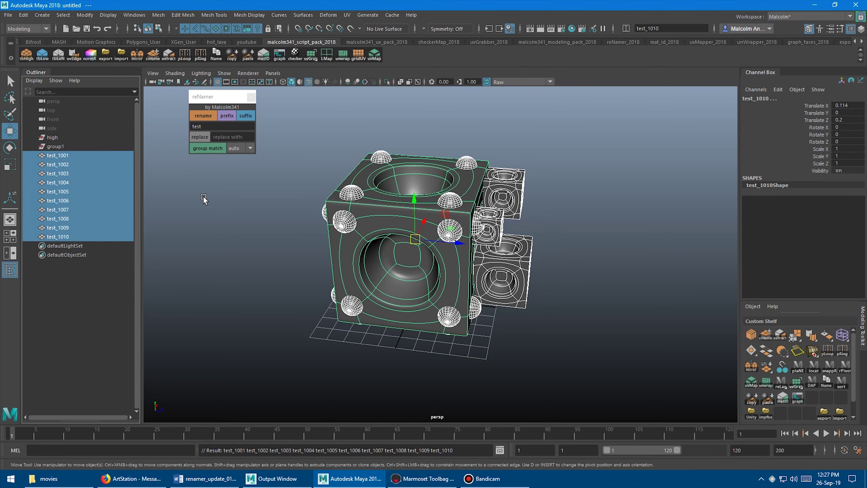
{"action": "left_click", "coordinate": [238, 149]}
{"action": "left_click", "coordinate": [239, 177]}
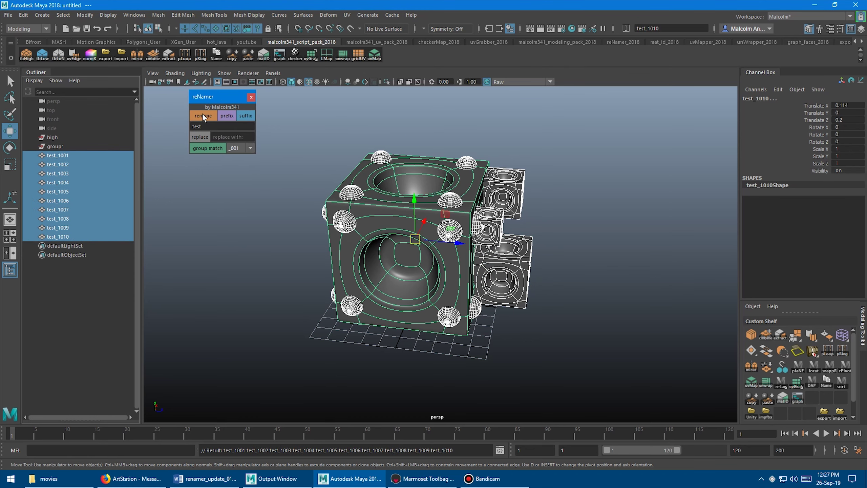
{"action": "left_click", "coordinate": [201, 114]}
{"action": "middle_click_drag", "start_coordinate": [65, 147], "coordinate": [65, 147]}
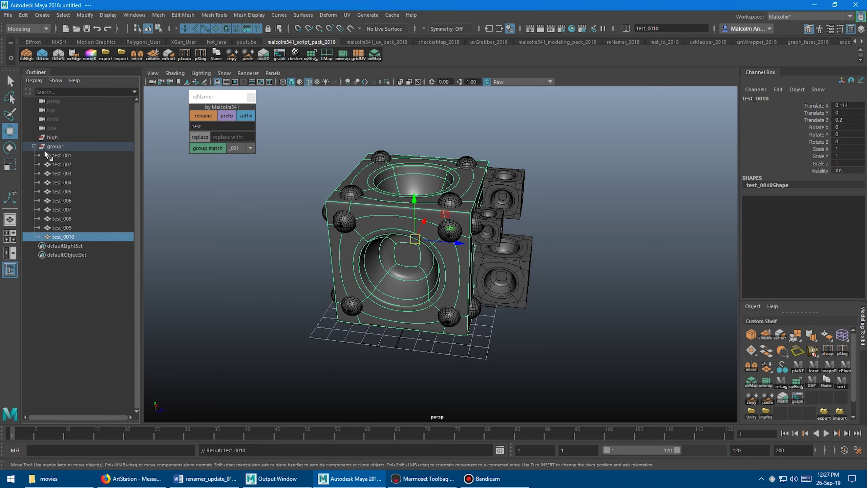
{"action": "left_click_drag", "start_coordinate": [234, 193], "coordinate": [251, 193], "text": "alt"}
{"action": "middle_click_drag", "start_coordinate": [251, 193], "coordinate": [253, 203], "text": "alt"}
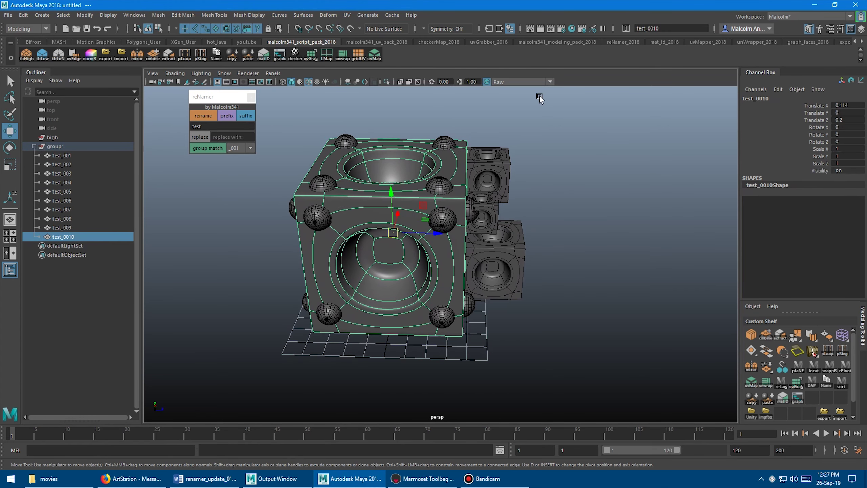
Rename test_001 through test_009 to test_1001_1–test_1001_9 using _1001 numbering
{"action": "left_click", "coordinate": [70, 156]}
{"action": "left_click", "coordinate": [98, 228], "text": "shift"}
{"action": "left_click", "coordinate": [241, 149]}
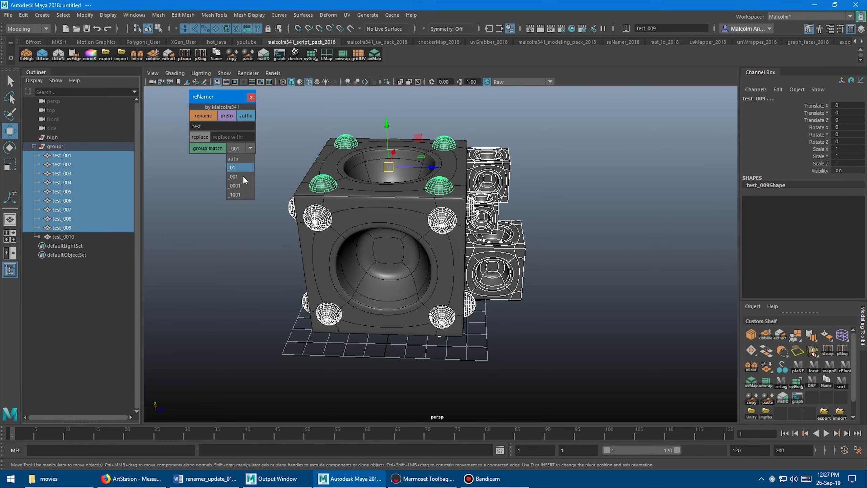
{"action": "left_click", "coordinate": [242, 193]}
{"action": "left_click", "coordinate": [202, 116]}
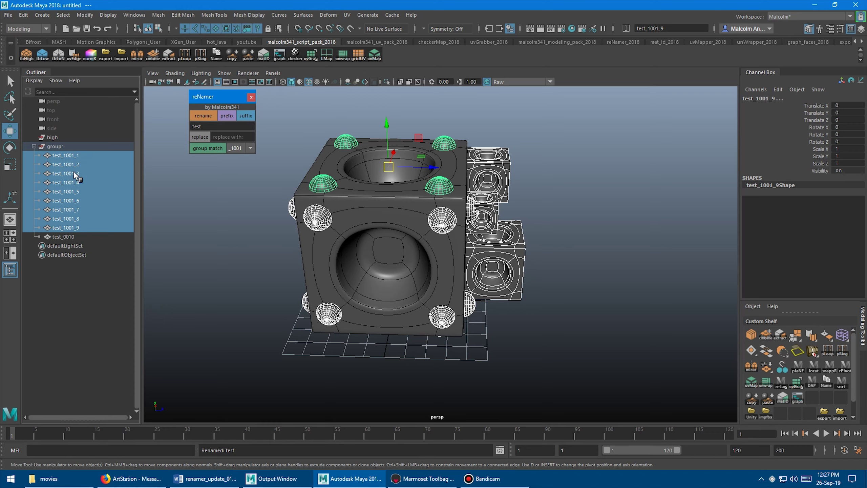
With auto numbering, group-match rename the high and low cubes to cube_high_1–9 and cube_low_1–5
{"action": "left_click", "coordinate": [238, 147]}
{"action": "left_click", "coordinate": [239, 157]}
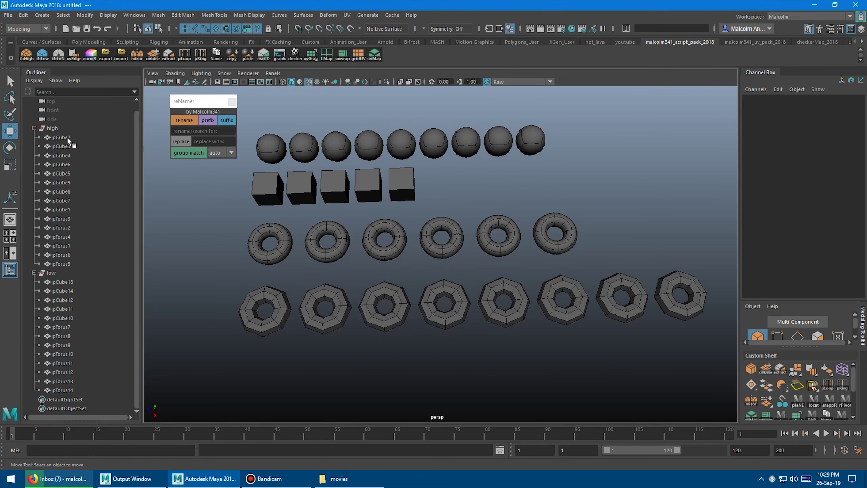
{"action": "left_click", "coordinate": [67, 136]}
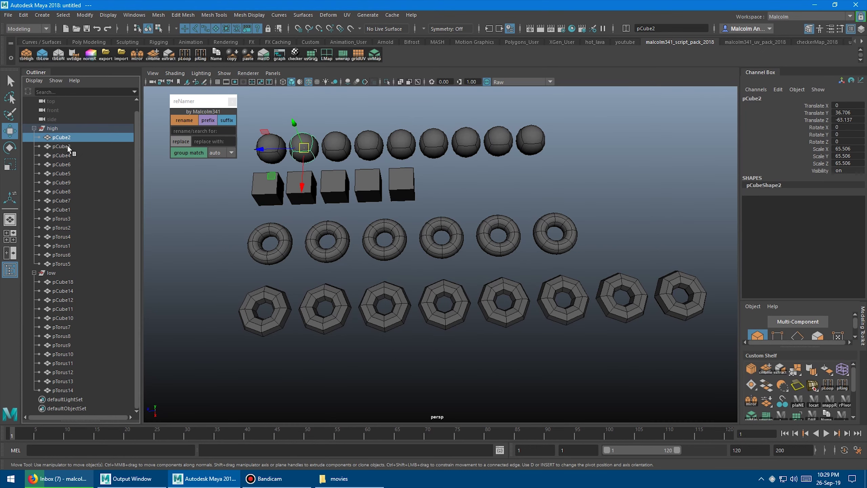
{"action": "left_click", "coordinate": [67, 163], "text": "shift"}
{"action": "left_click_drag", "start_coordinate": [66, 164], "coordinate": [61, 209]}
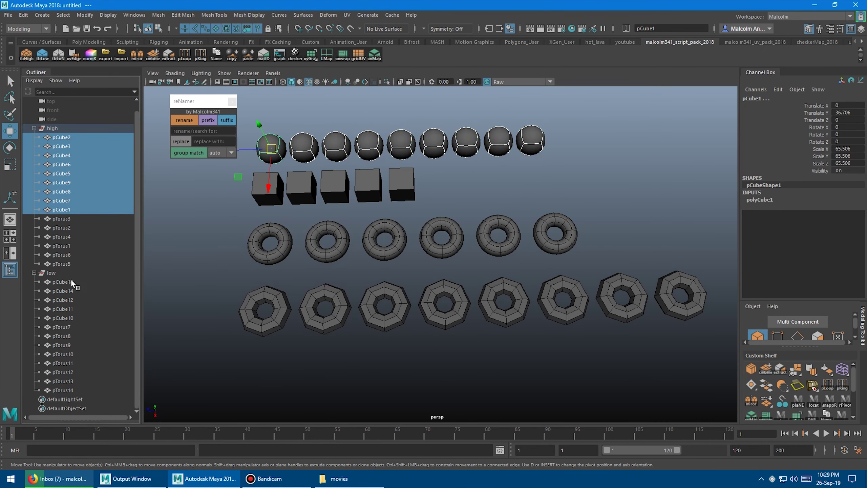
{"action": "left_click", "coordinate": [70, 282], "text": "ctrl"}
{"action": "left_click_drag", "start_coordinate": [66, 288], "coordinate": [66, 318], "text": "ctrl"}
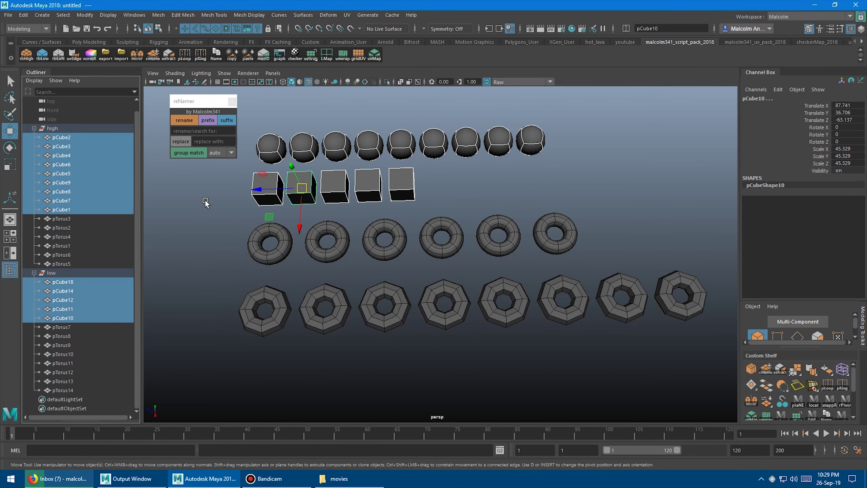
{"action": "left_click", "coordinate": [193, 132]}
{"action": "type", "text": "cube"}
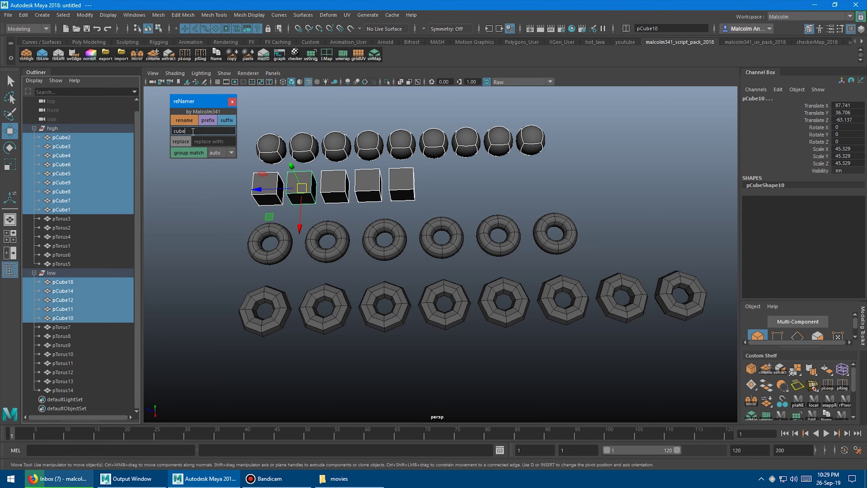
{"action": "left_click", "coordinate": [191, 153]}
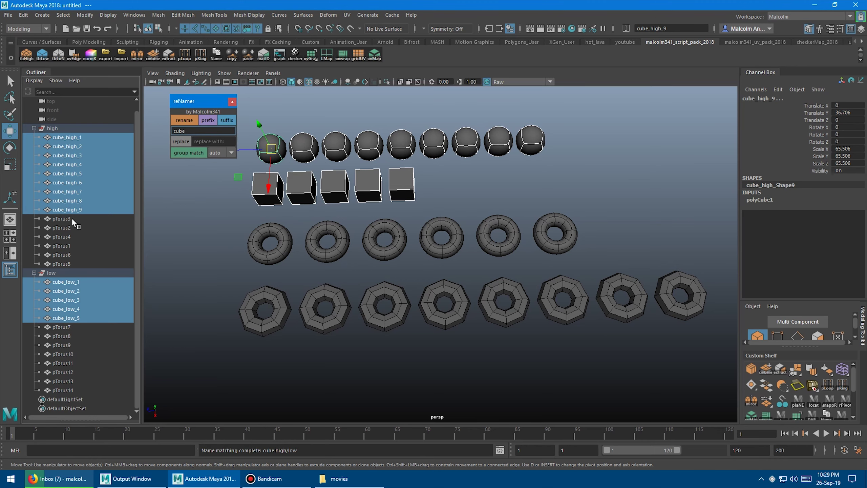
Group-match rename the high and low tori to torus_high_1–6 and torus_low_1–8
{"action": "left_click_drag", "start_coordinate": [72, 217], "coordinate": [69, 265]}
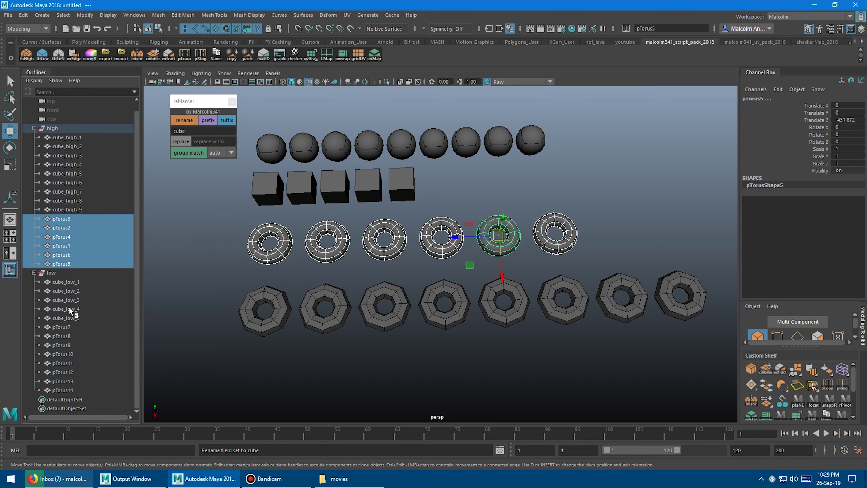
{"action": "left_click_drag", "start_coordinate": [69, 326], "coordinate": [85, 390], "text": "ctrl"}
{"action": "double_click", "coordinate": [207, 131]}
{"action": "type", "text": "torus"}
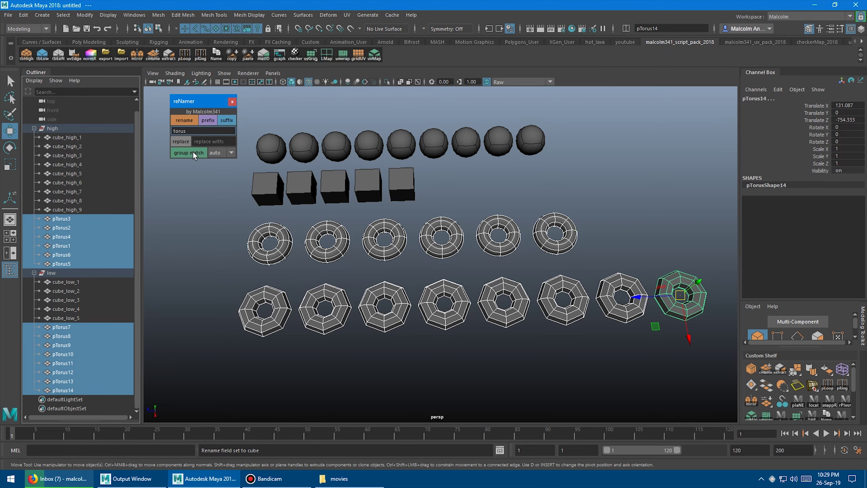
{"action": "left_click", "coordinate": [190, 152]}
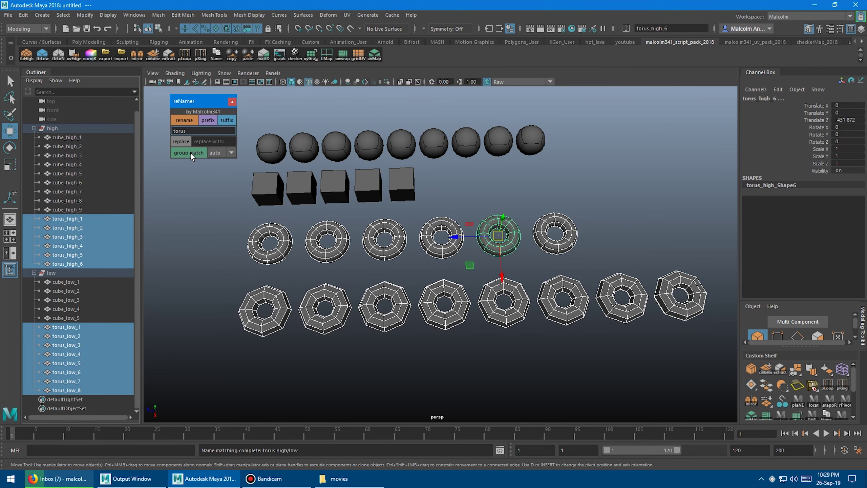